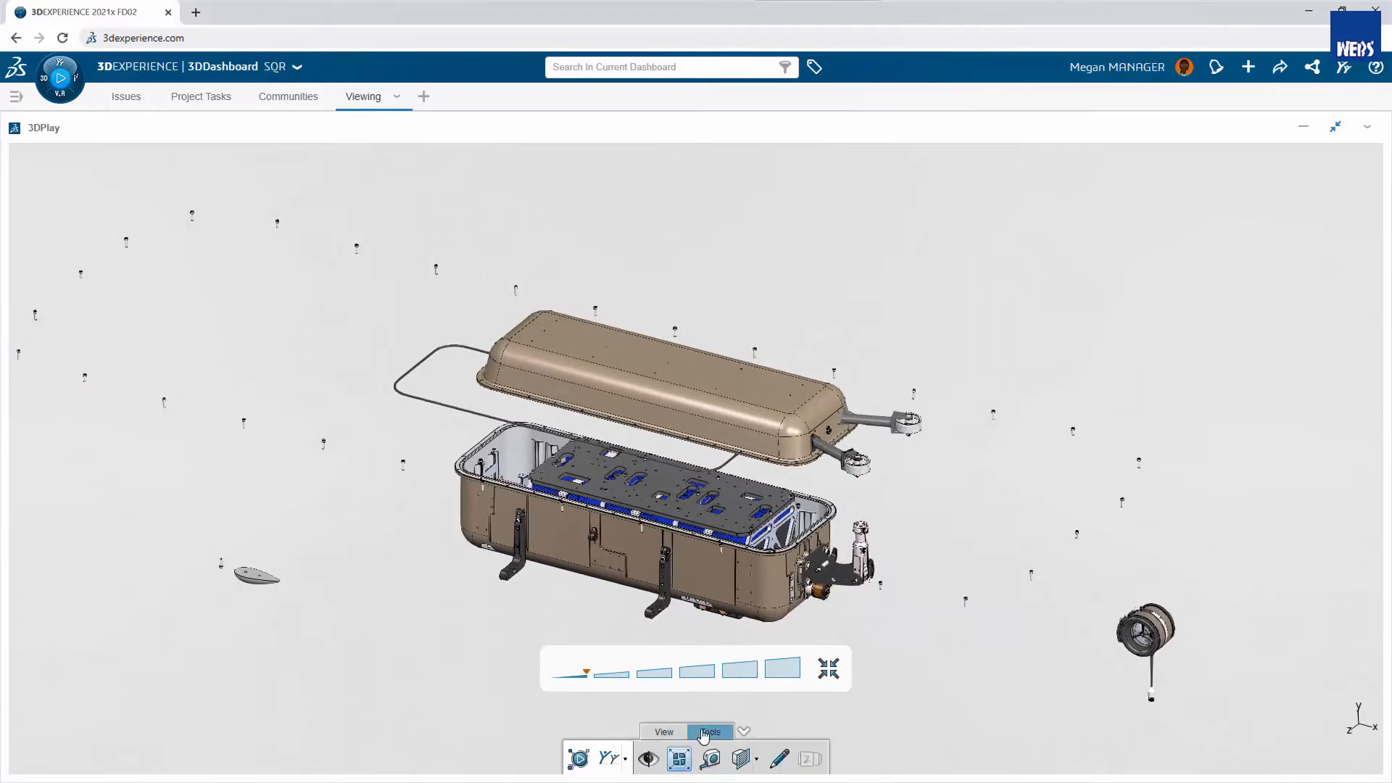
- Collapse the exploded assembly and measure the minimum distance from the lid's centre hole to the upper wheel roller's axis in the top view
left_click(679, 758)
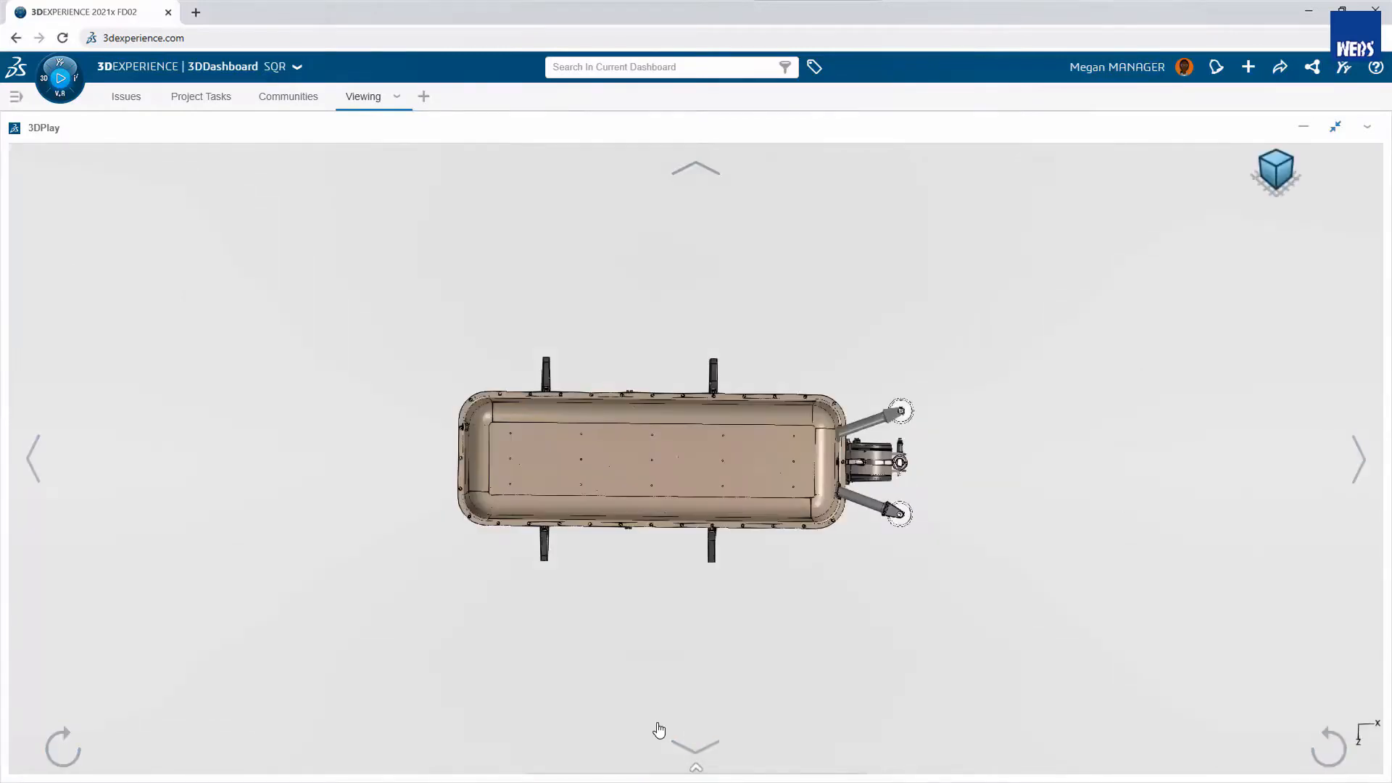
left_click(696, 769)
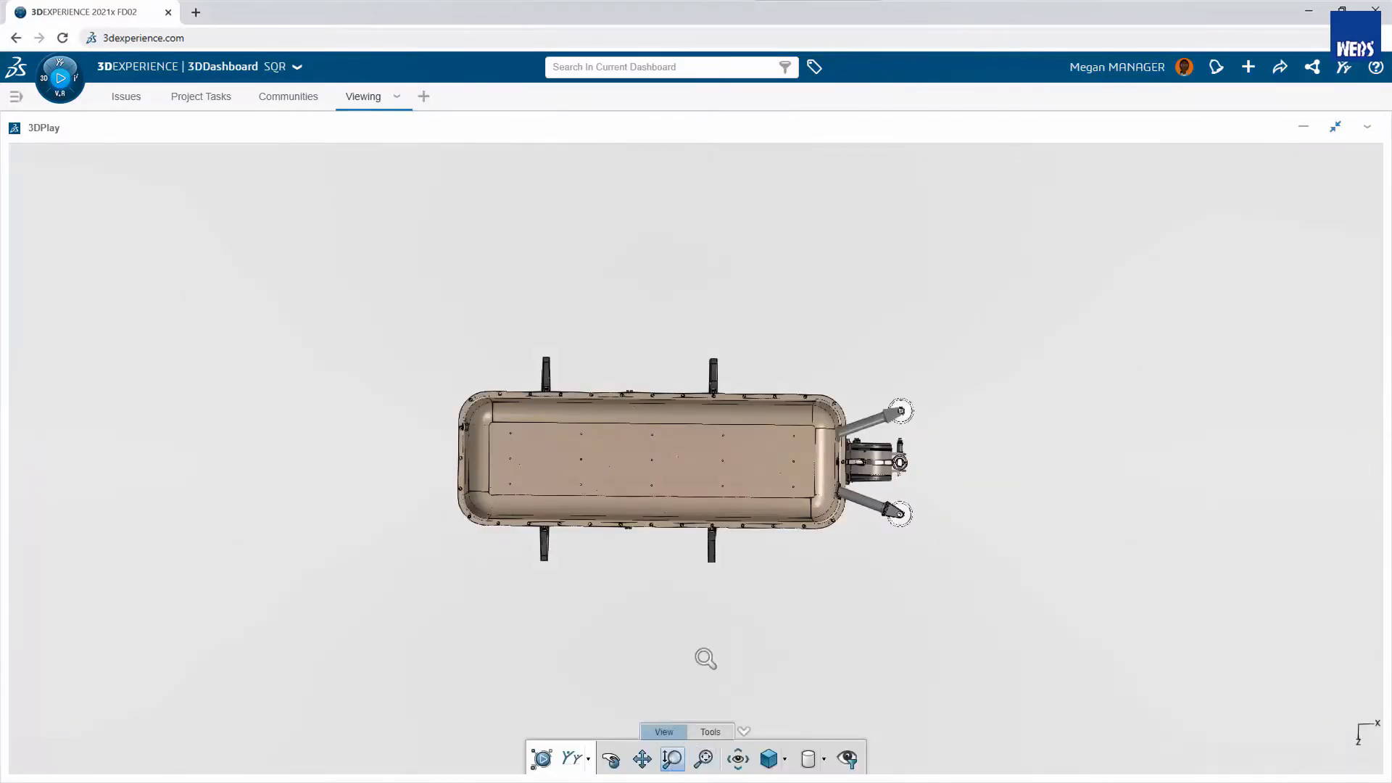
left_click_drag(705, 658, 715, 438)
left_click(710, 731)
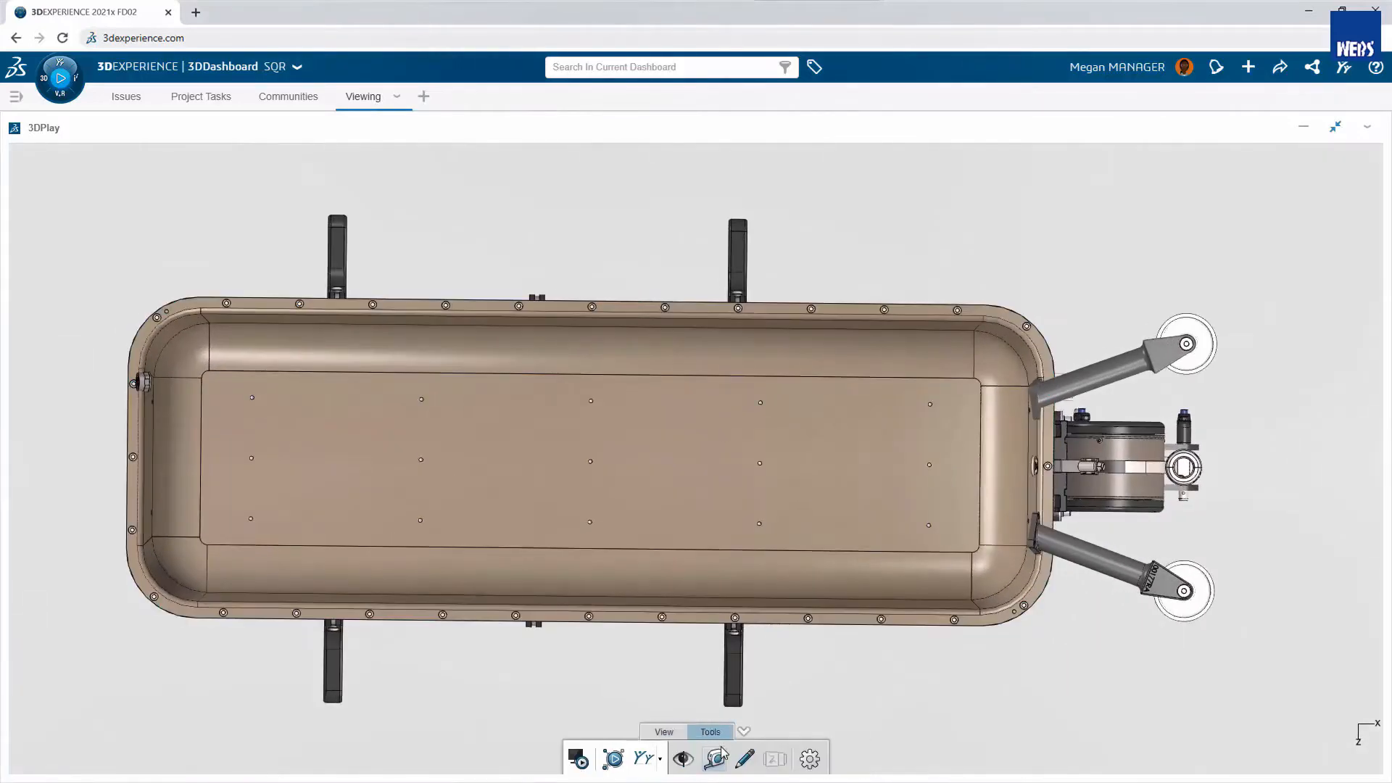
left_click(715, 757)
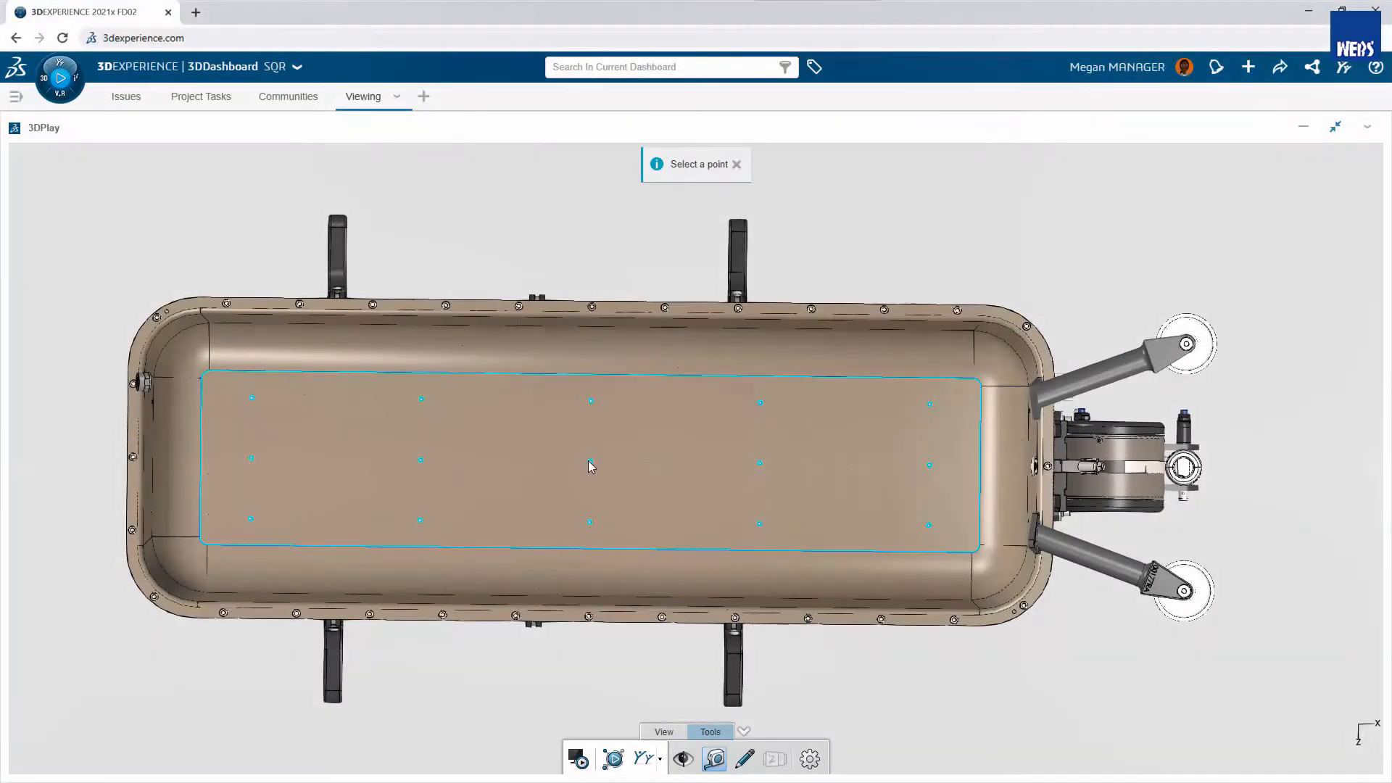
left_click(589, 462)
left_click(1181, 346)
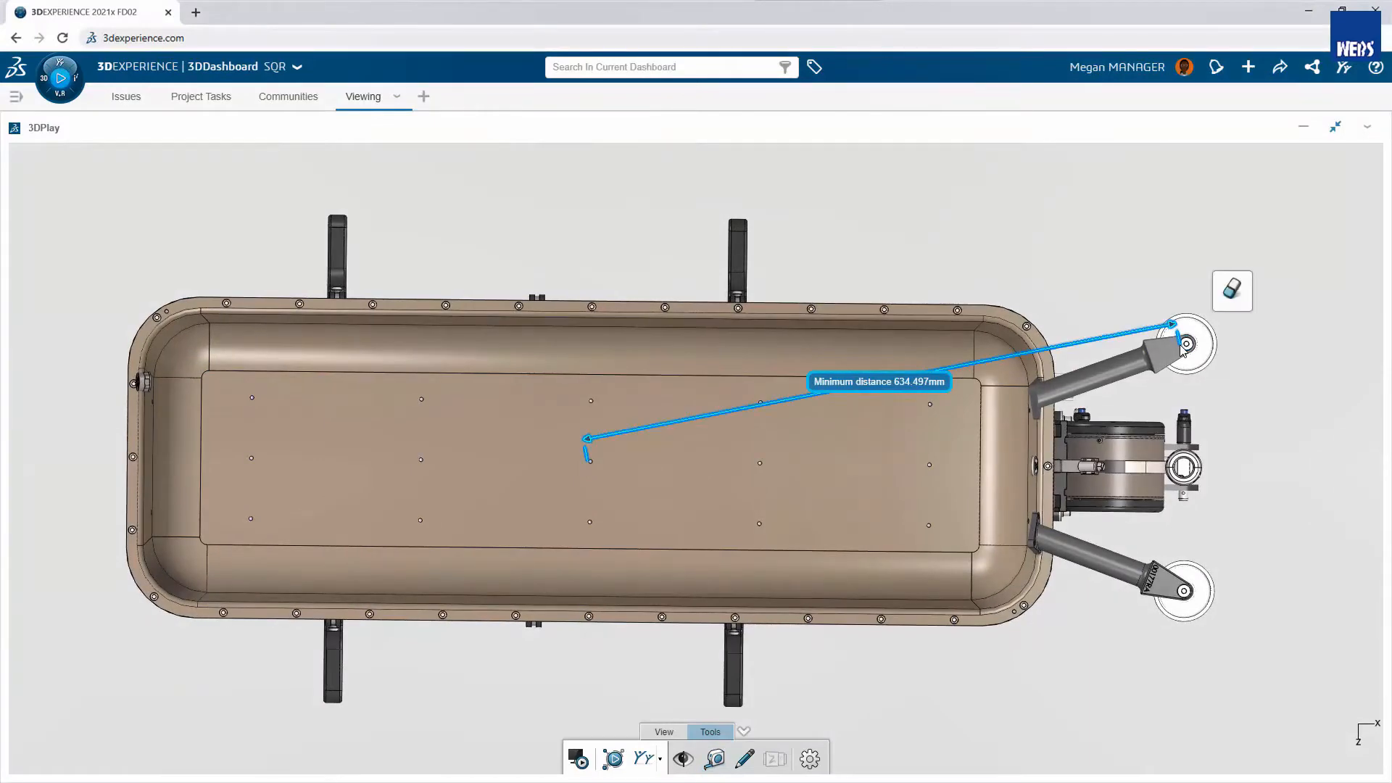
- Set the length unit to inches in the viewer preferences and save them
left_click(809, 758)
left_click(675, 474)
left_click(650, 564)
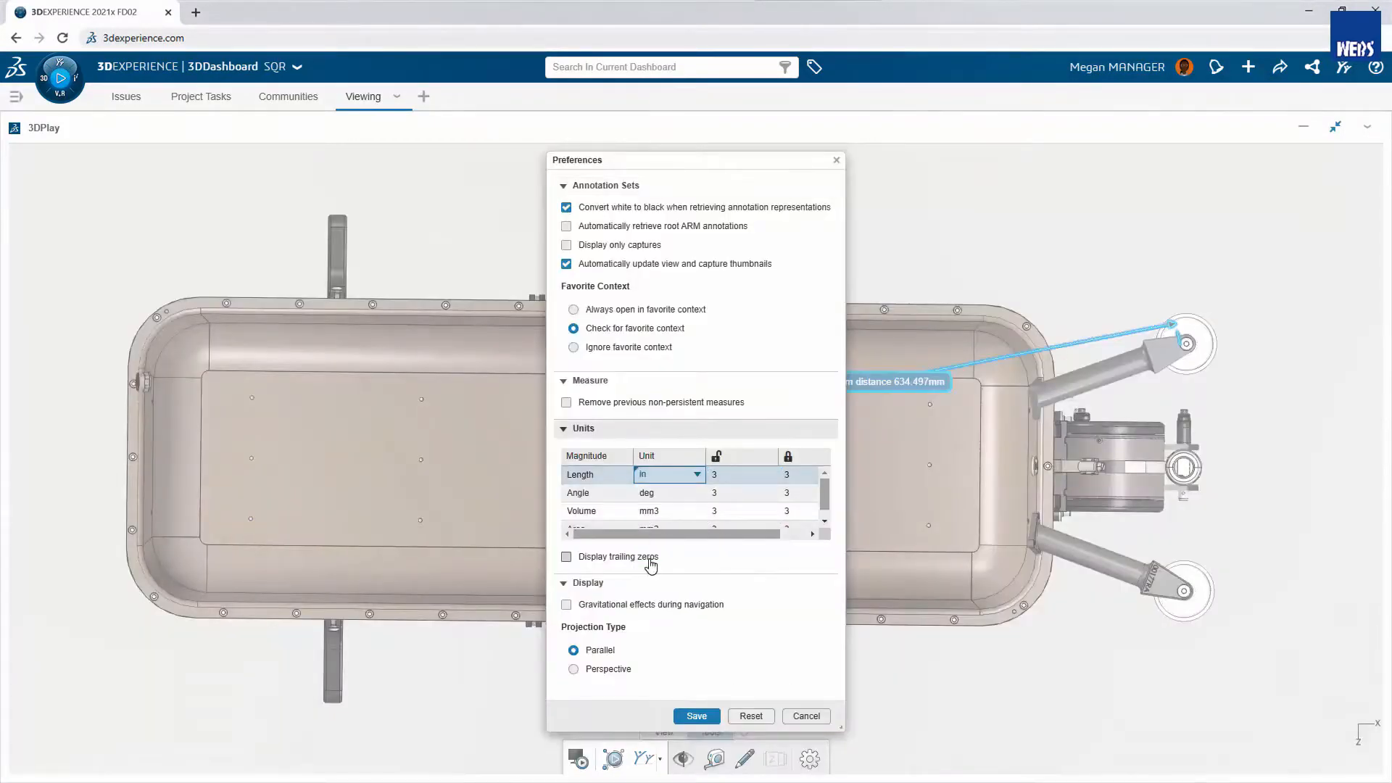
left_click(696, 715)
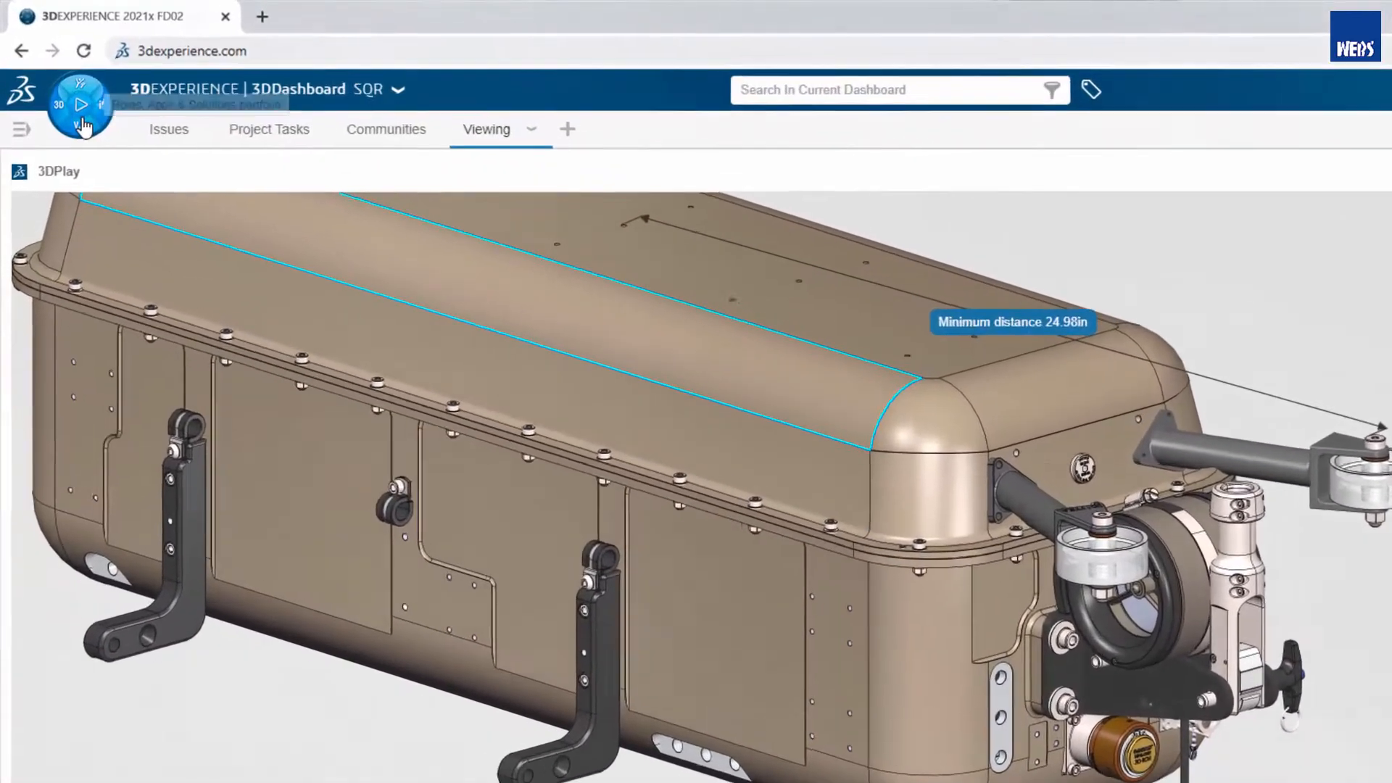
- Search the apps for "issue" and open the model in Issue 3D Review
left_click(82, 125)
left_click(82, 264)
type("issue")
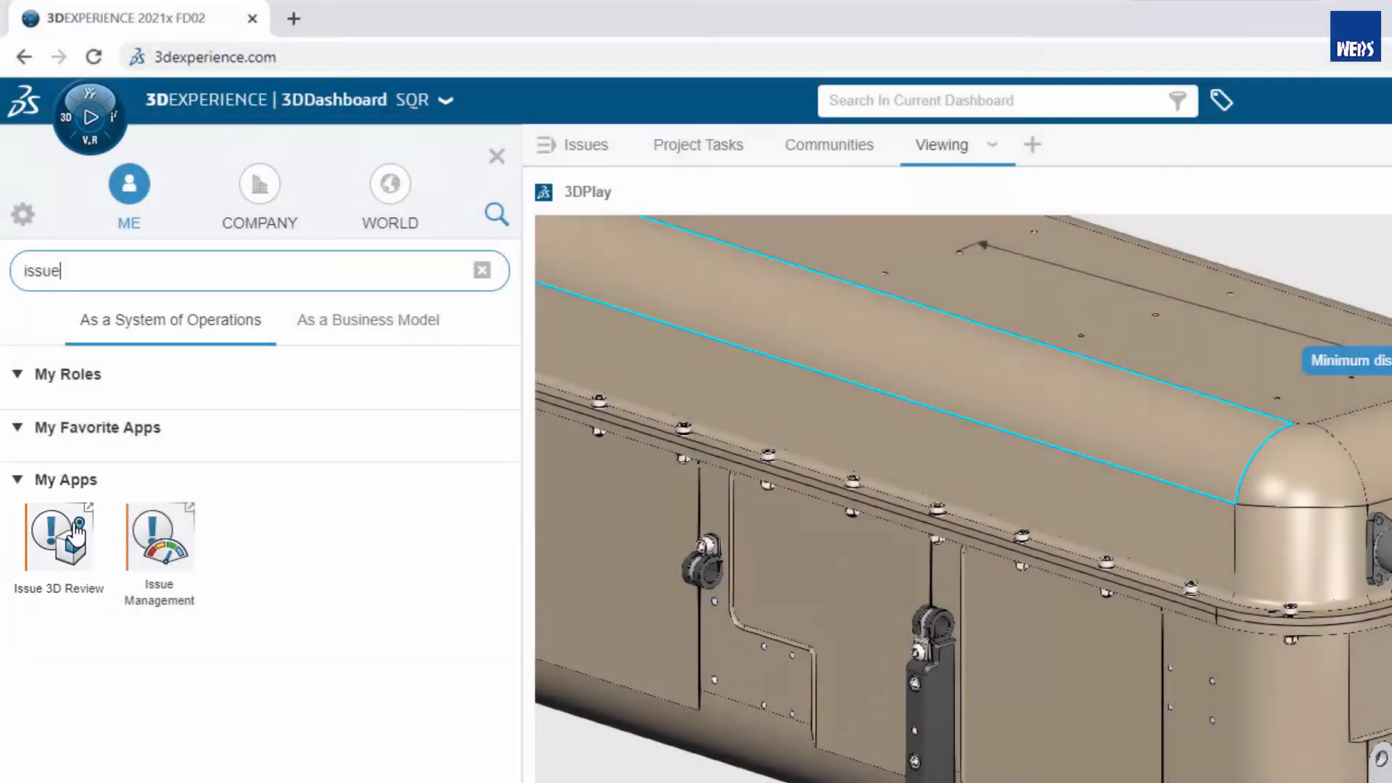
left_click(78, 534)
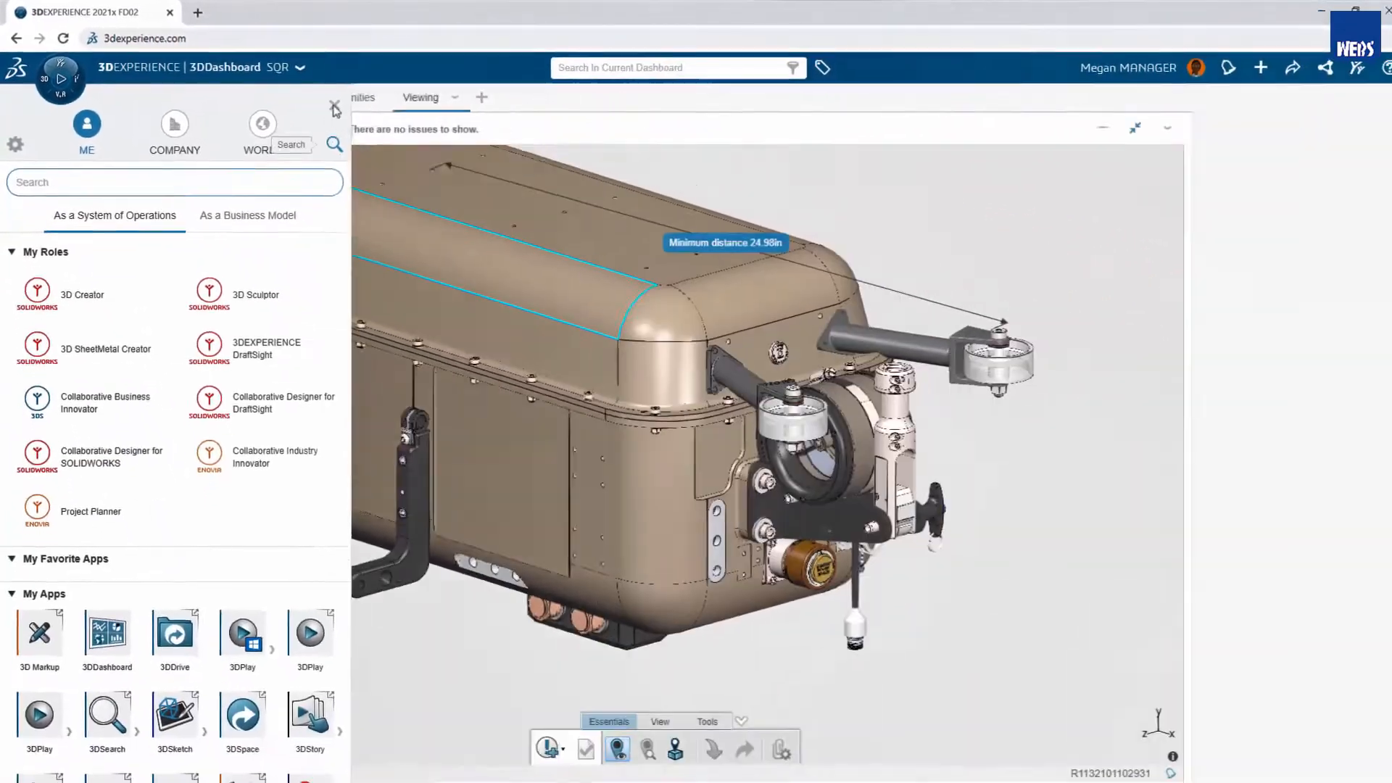
left_click(335, 108)
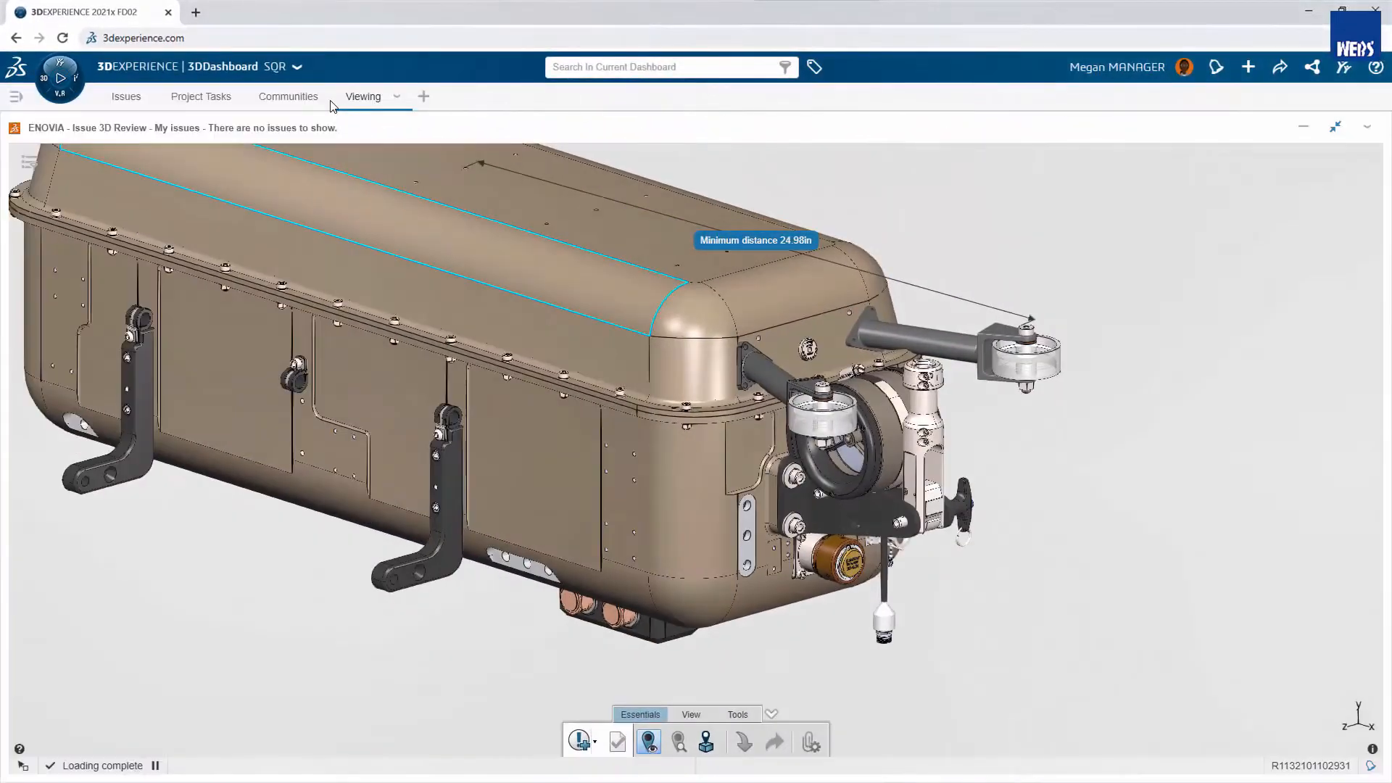
- Create an issue titled "Torsion risk" with description "Possible twisting on wheel rollers" and resolution recommendation "Add stabilizer"
left_click(585, 742)
type("Torsion risk")
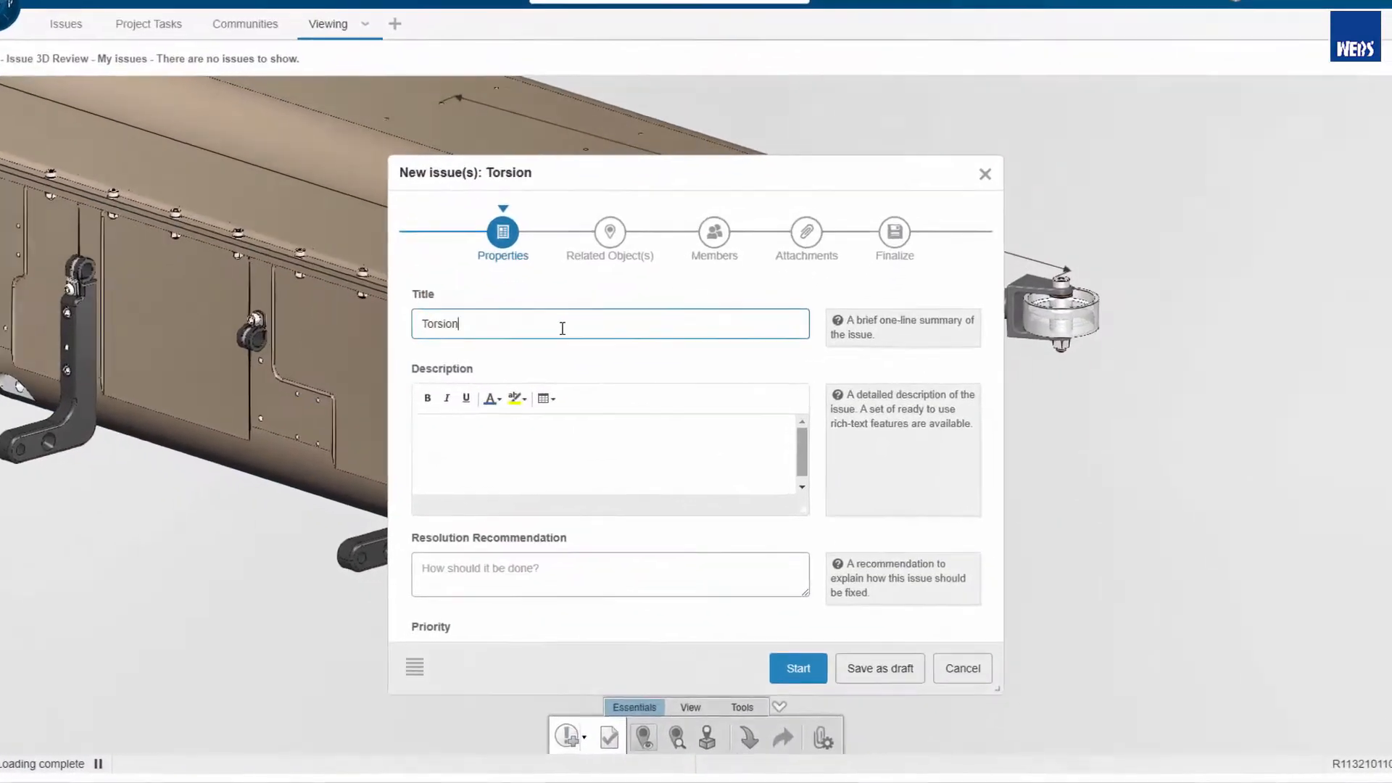
left_click(562, 438)
type("Possible twisting on wheel rollers")
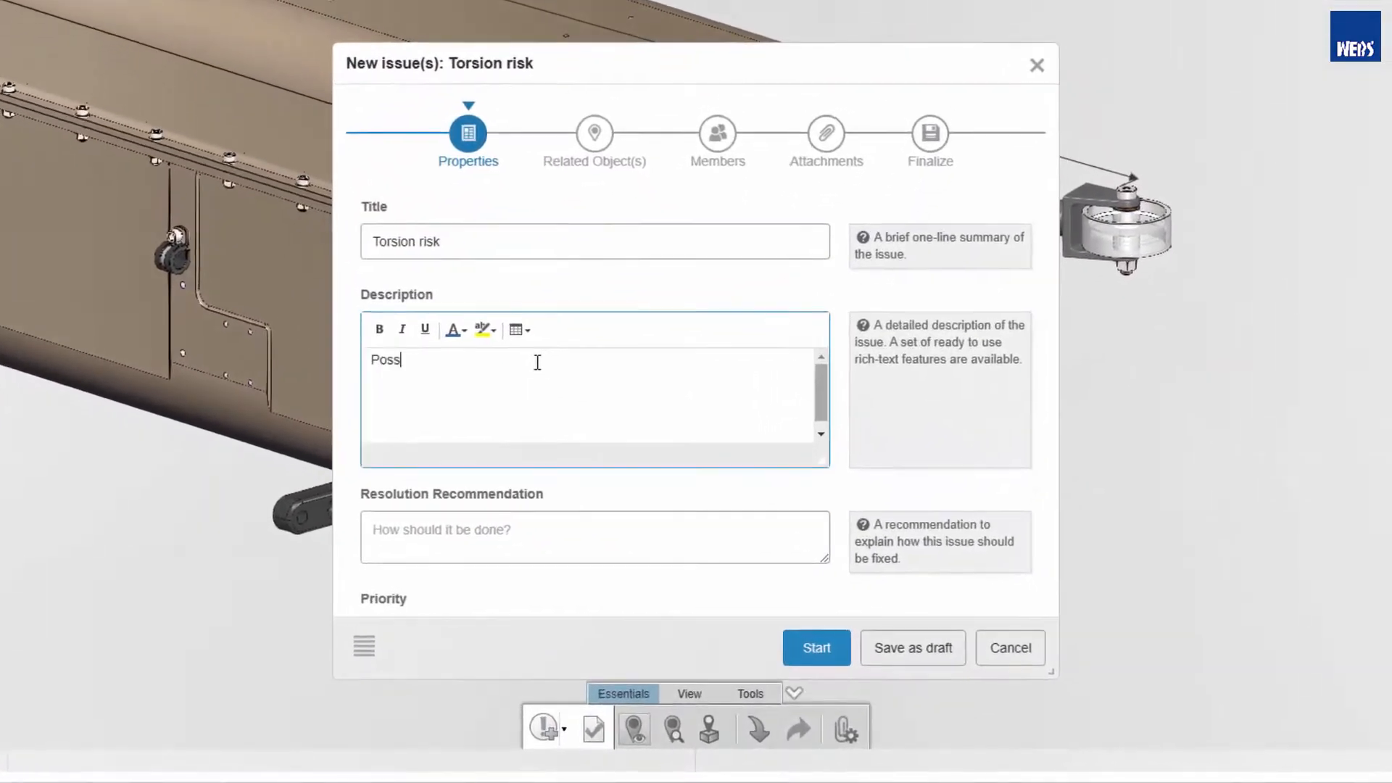
left_click(562, 574)
type("Add stabilizer")
- Report the issue against the wheel roller part 01365(-01_Default), with the engineer as assignee, and start it
left_click(610, 232)
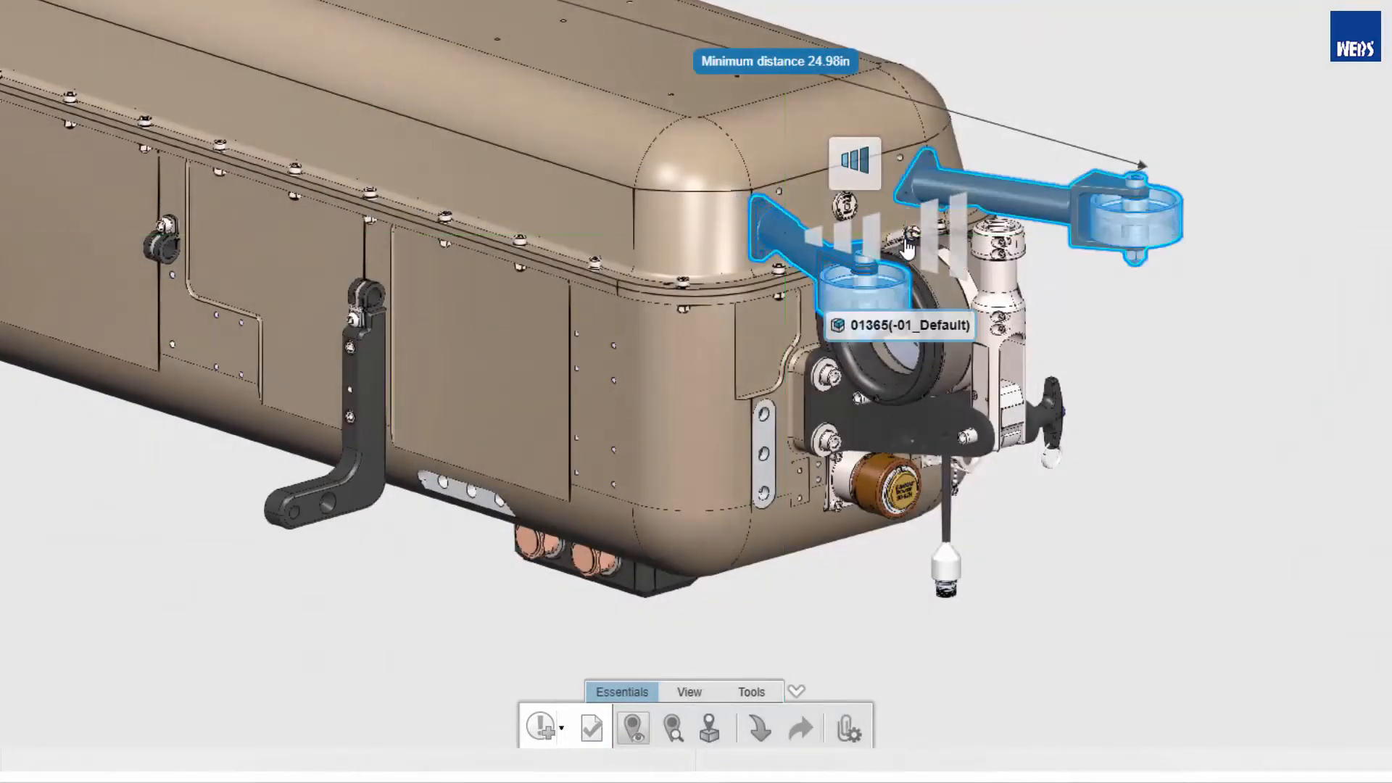
left_click(908, 246)
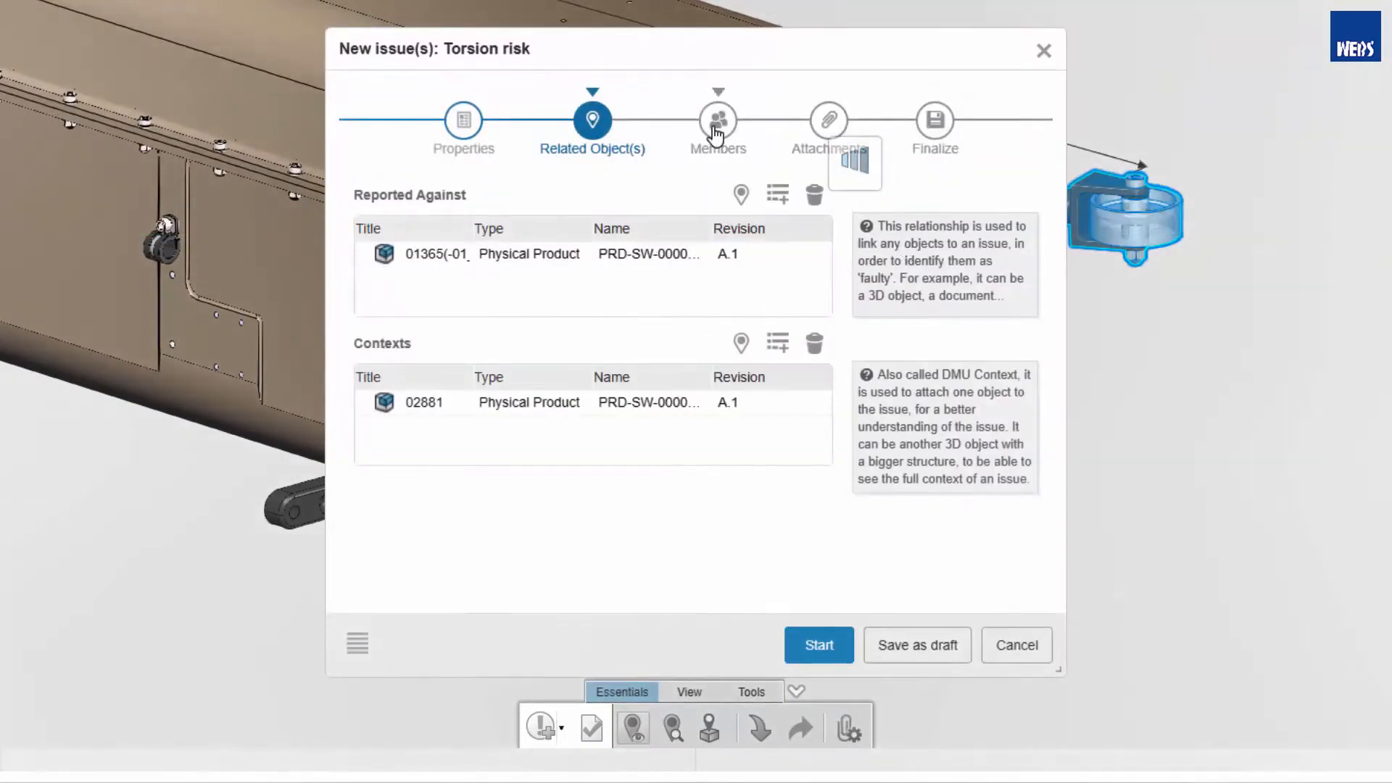
left_click(716, 125)
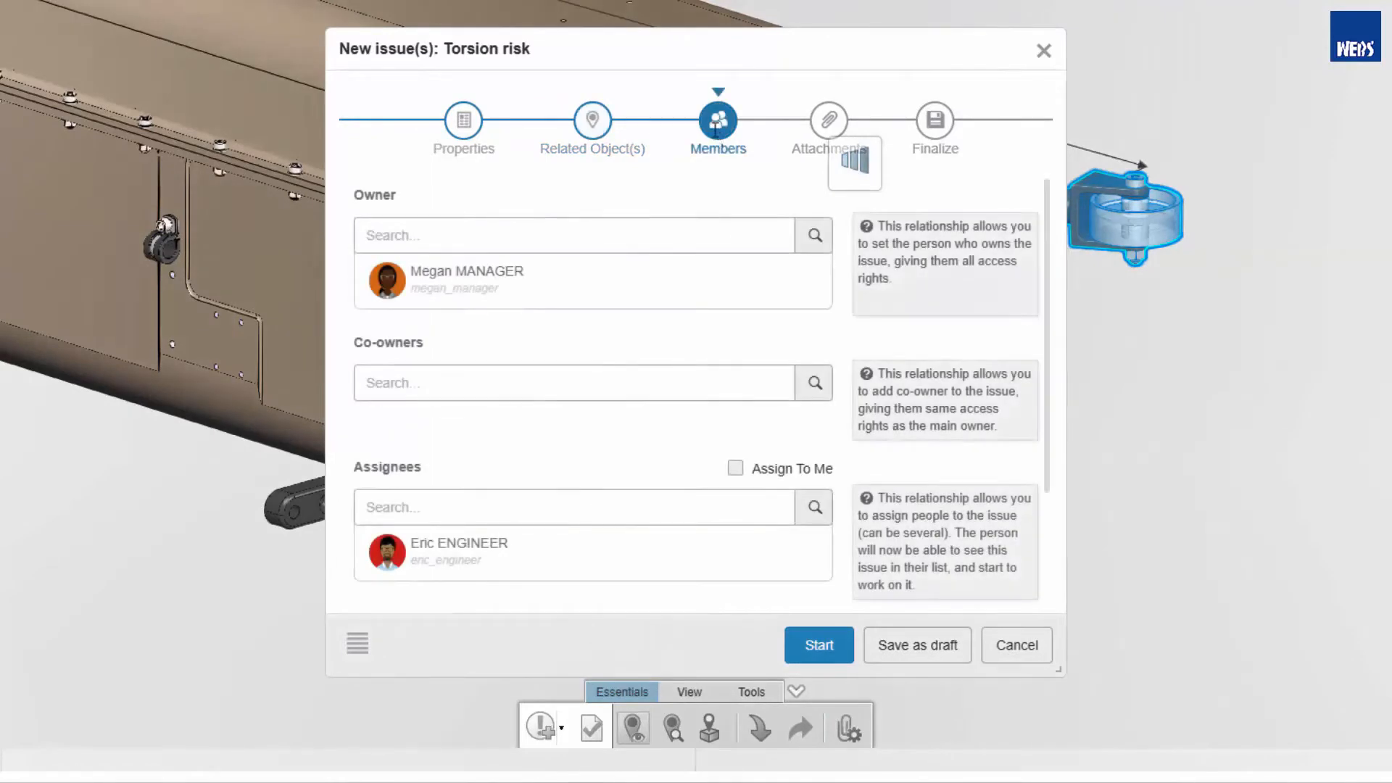
left_click(817, 645)
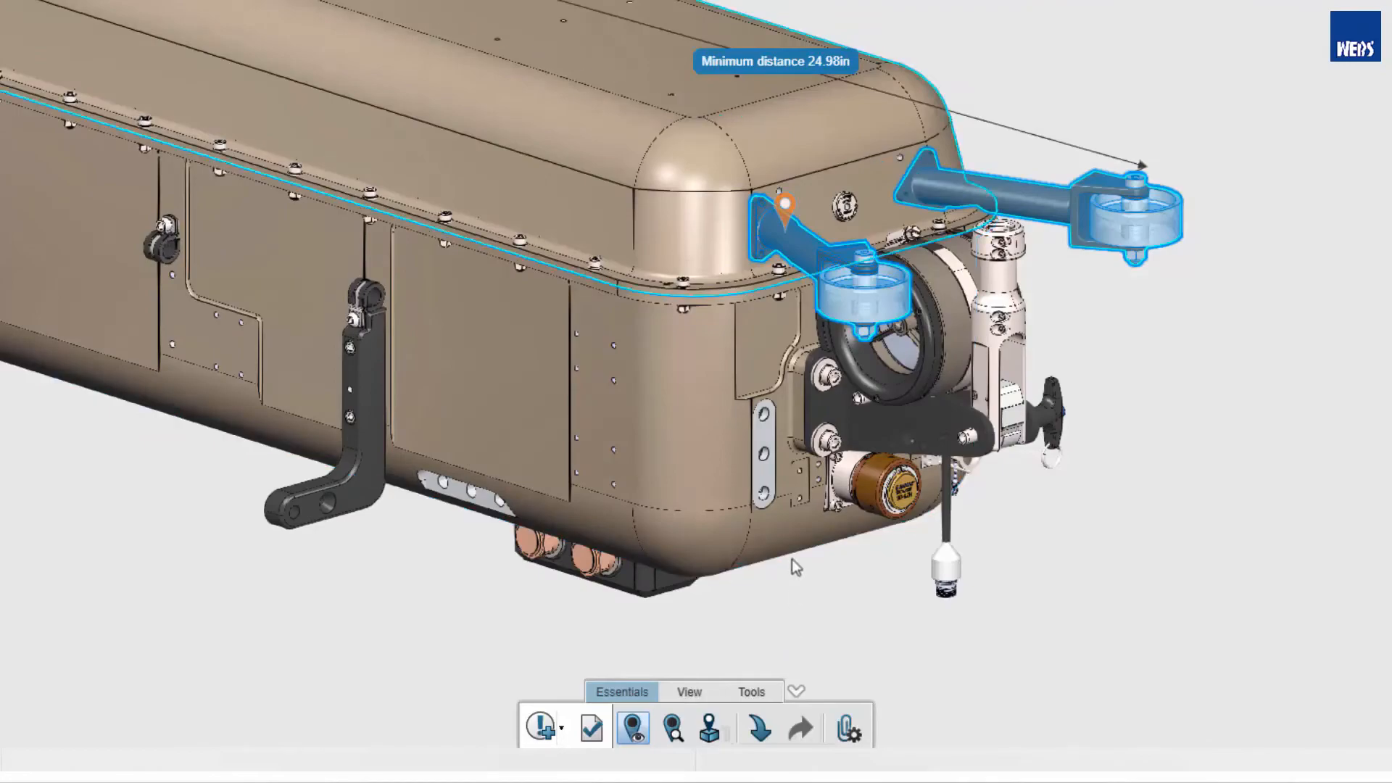
- Inspect the issue from its marker on the roller arm, search the apps for "mark" and open the issue in 3D Markup
left_click(786, 206)
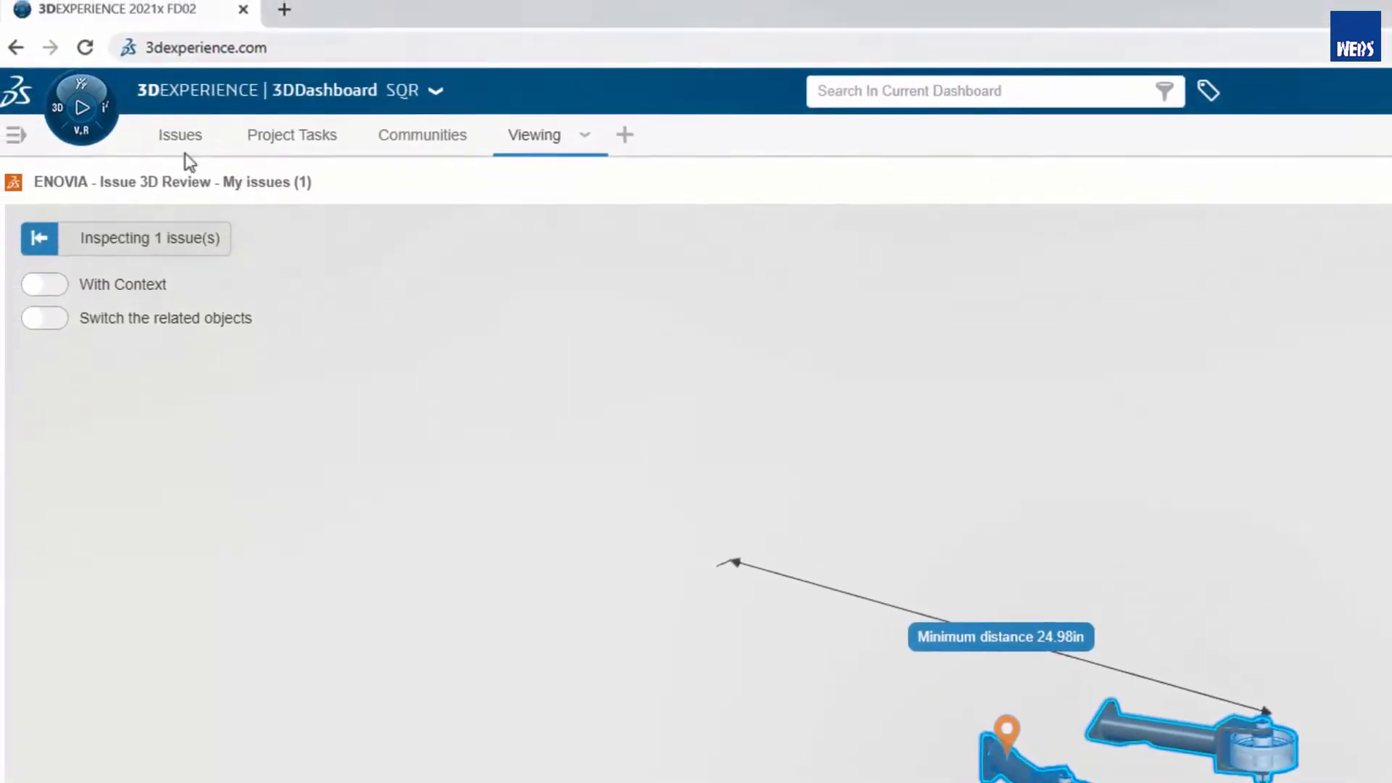
left_click(86, 119)
left_click(29, 271)
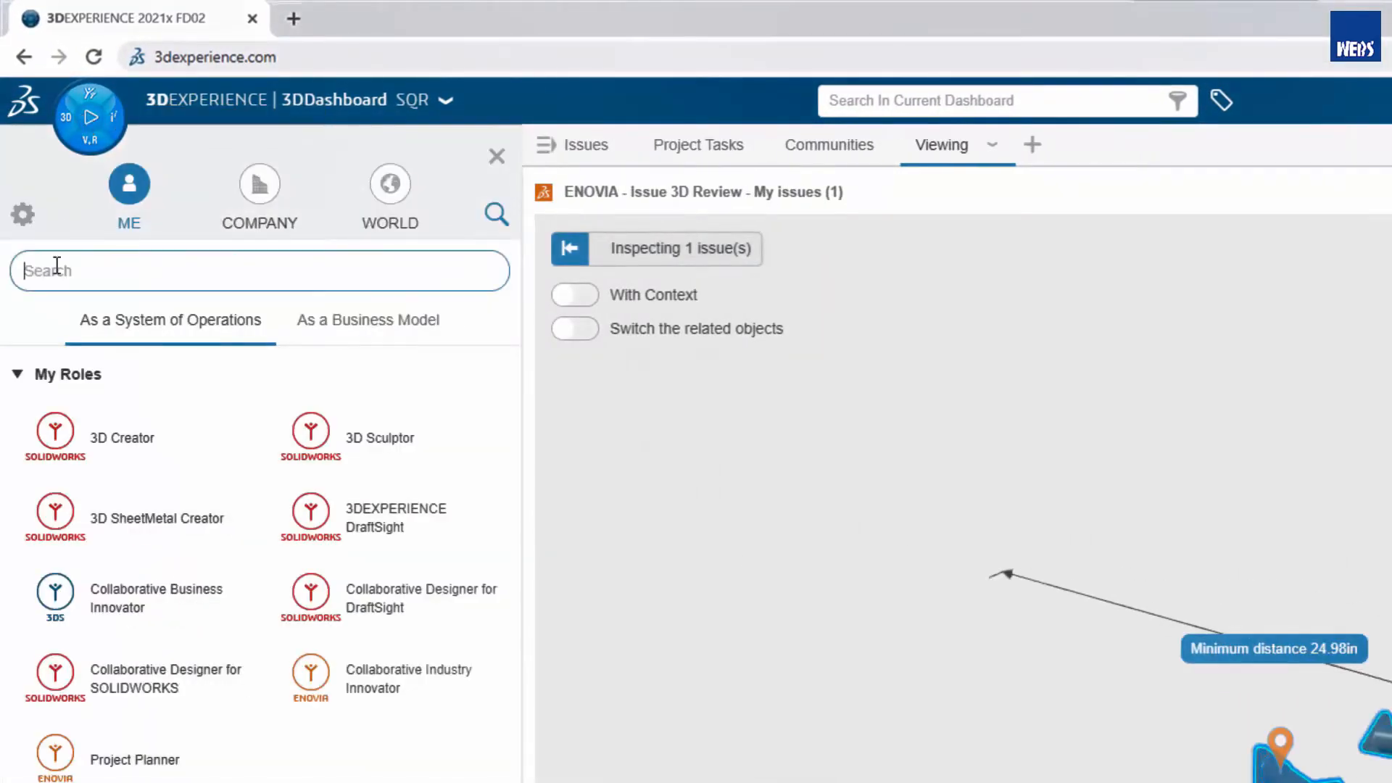
type("mark")
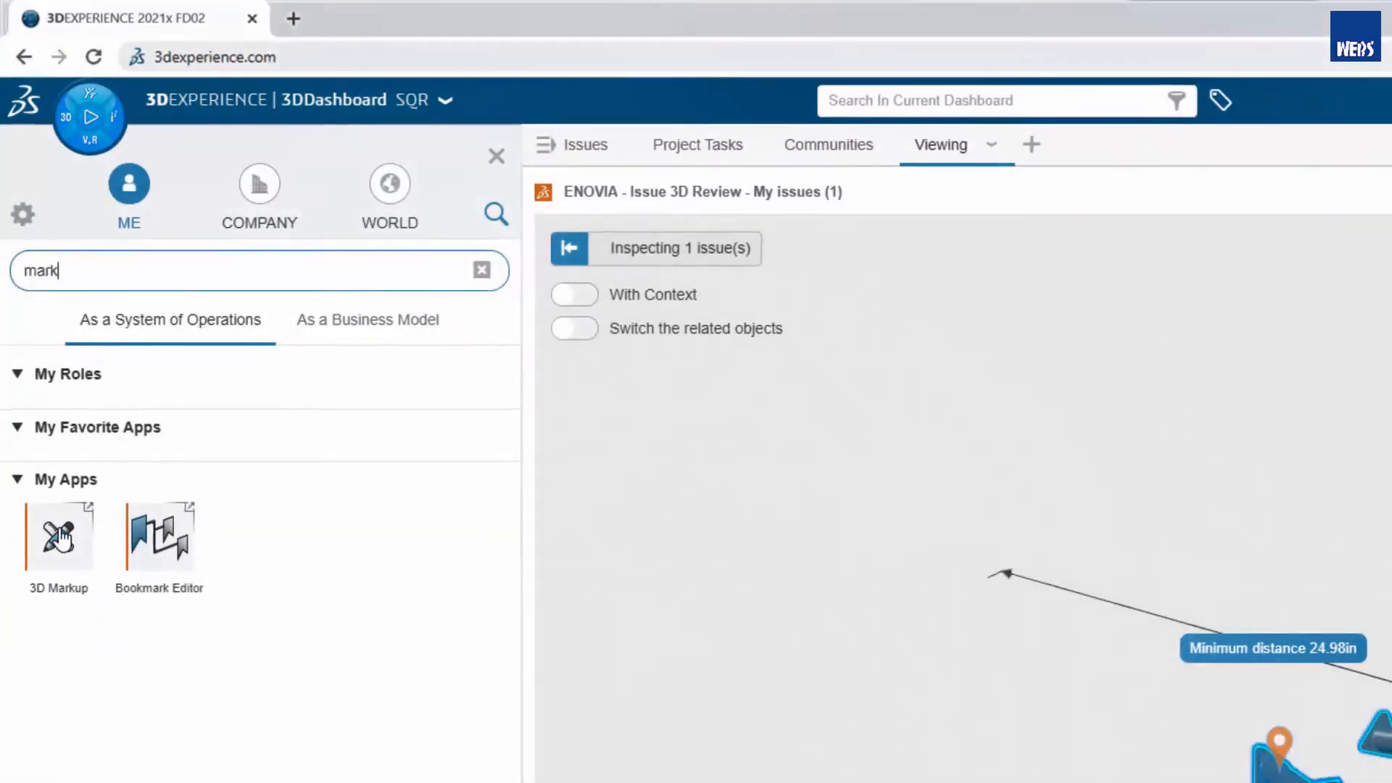
left_click(60, 540)
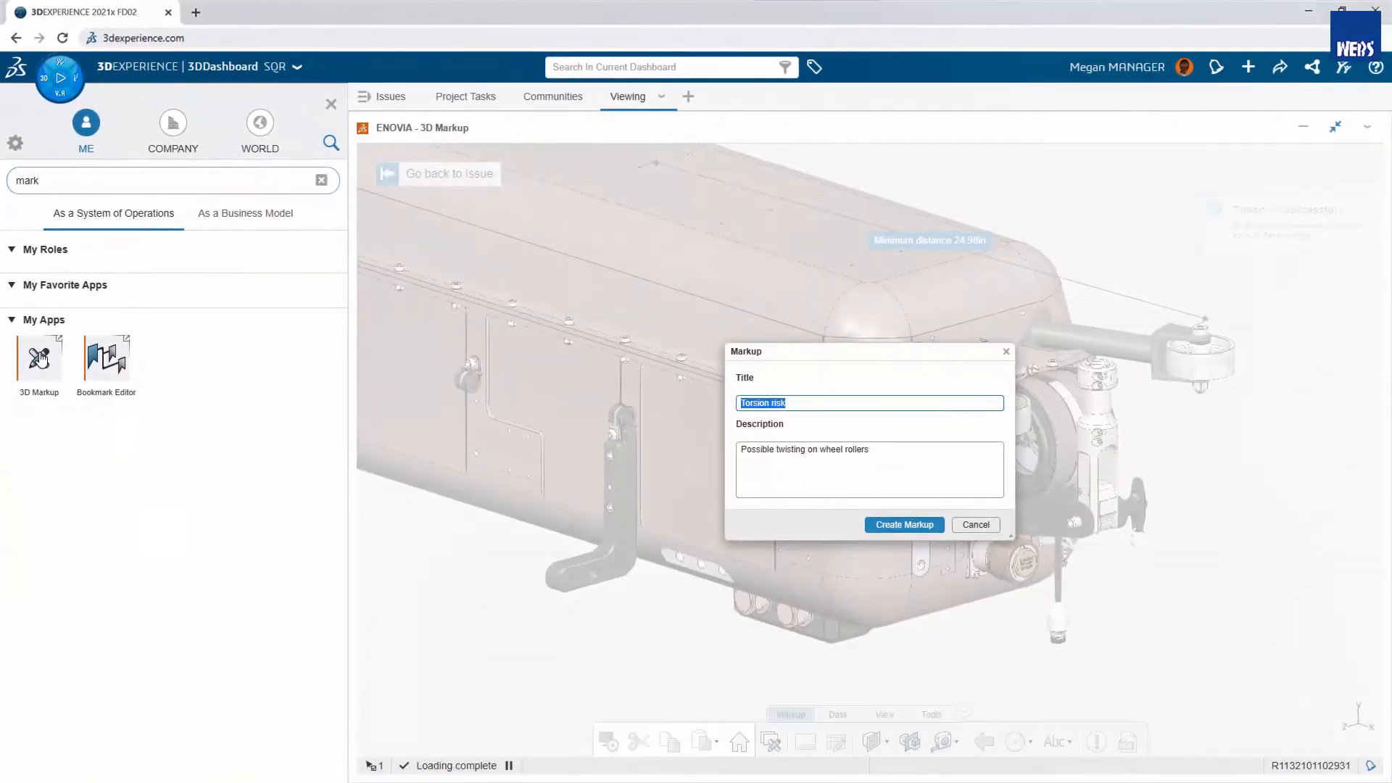
left_click(351, 110)
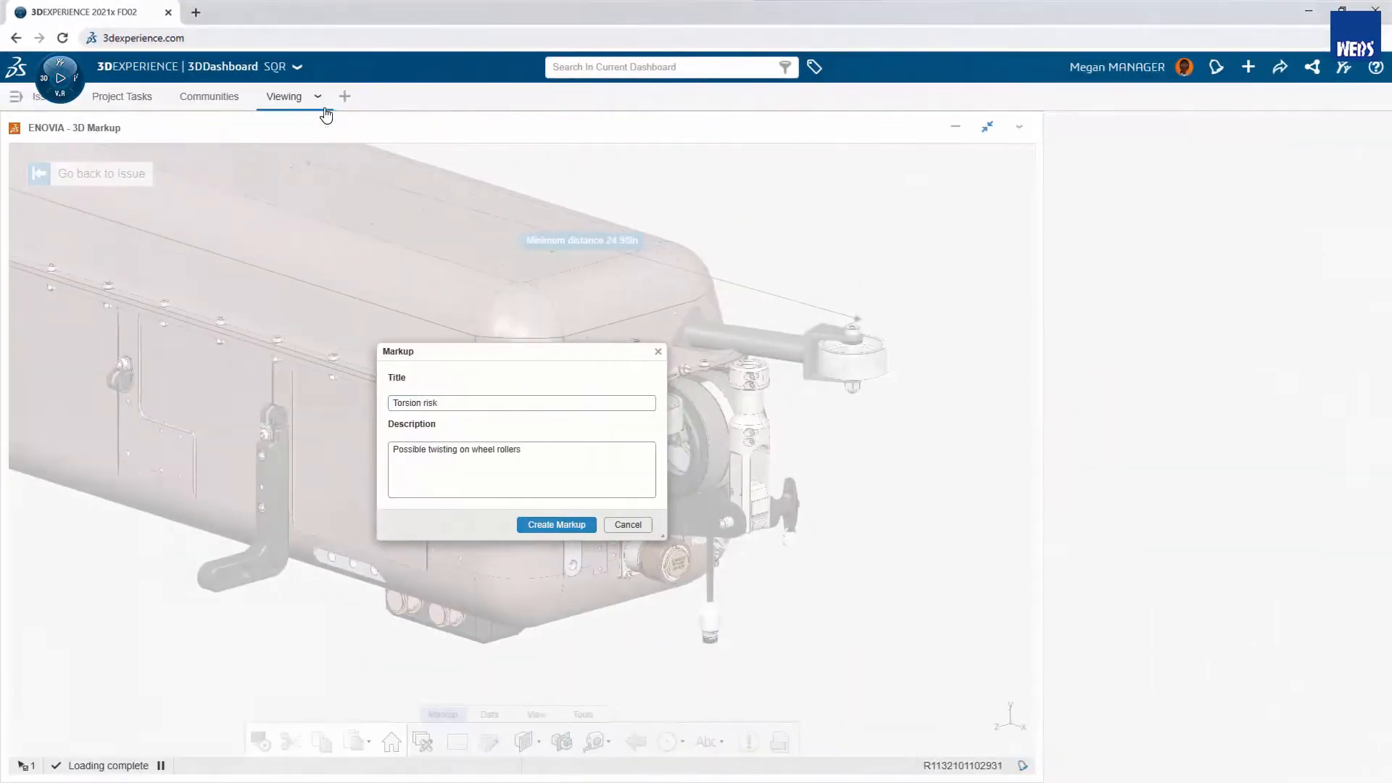
- Create the "Torsion risk" markup with the prefilled description and orient the model to a top view
left_click(699, 522)
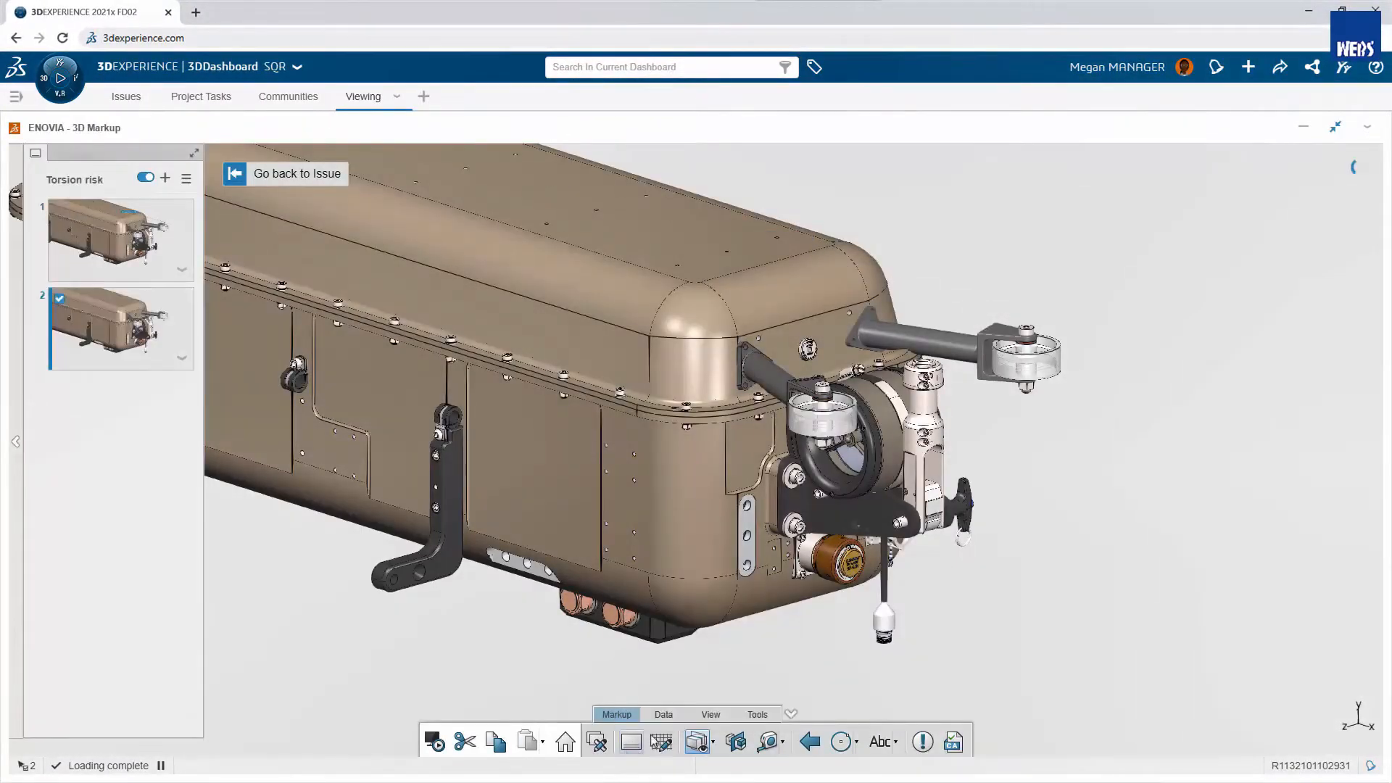
left_click(714, 716)
left_click(794, 743)
left_click(802, 615)
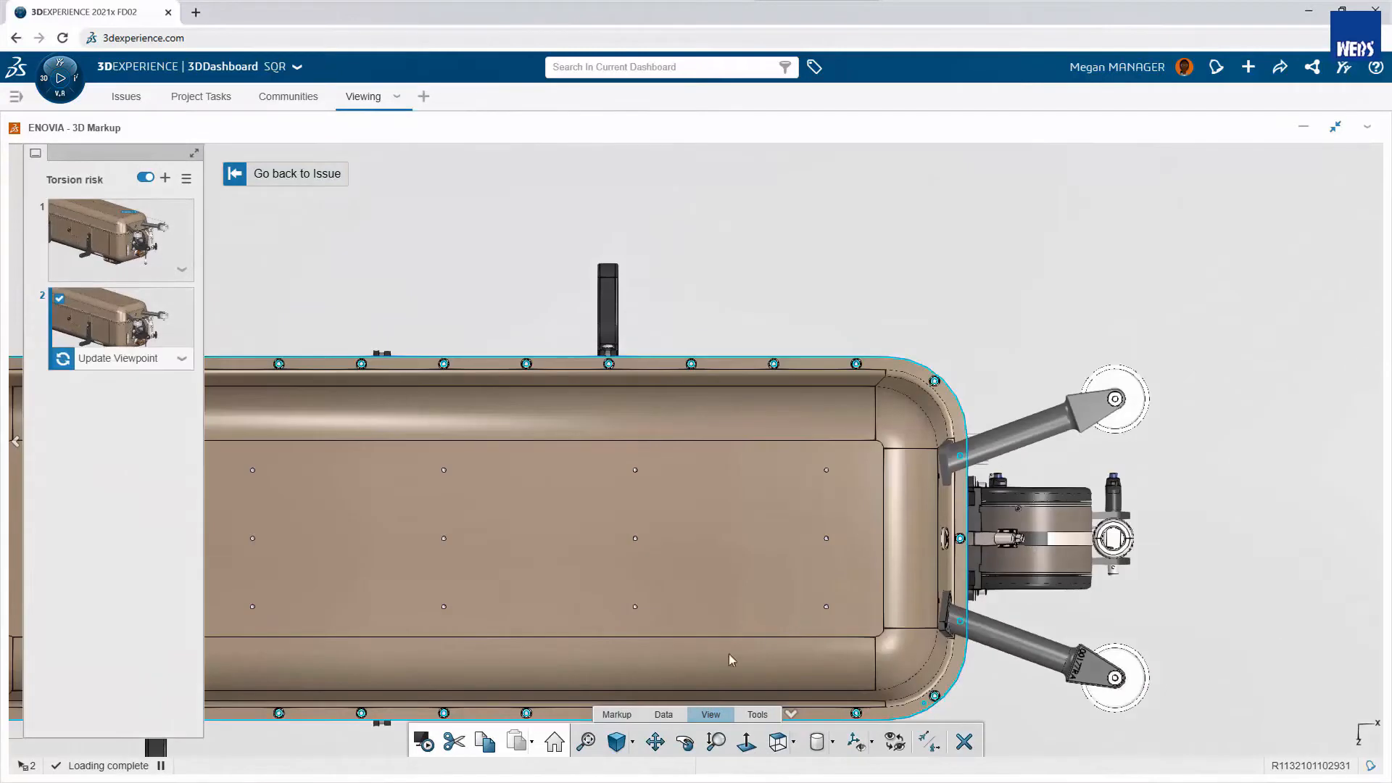
- Draw a thick red freehand curve across both roller arms with a yellow "Add stabilizer" note, and return to the issue
left_click(620, 714)
left_click(856, 741)
left_click(859, 712)
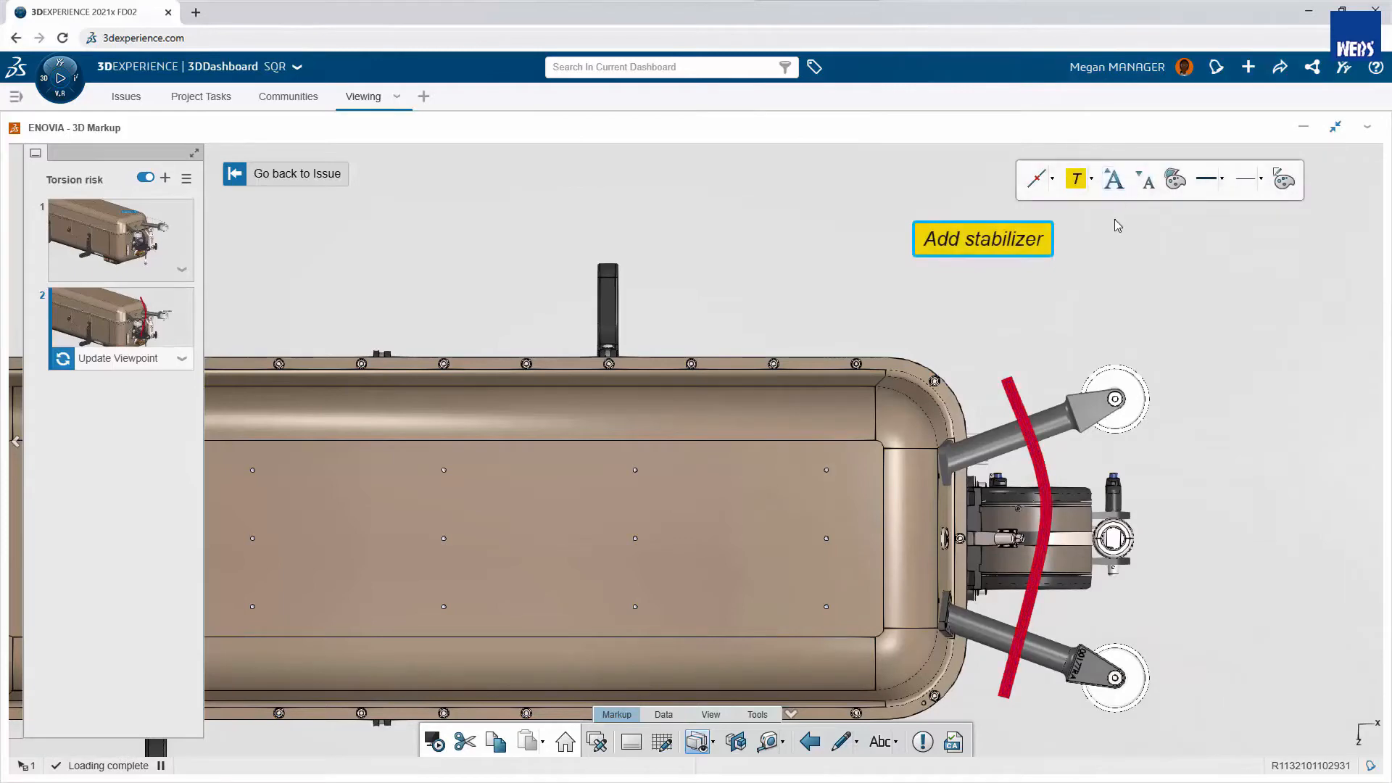
left_click(1117, 226)
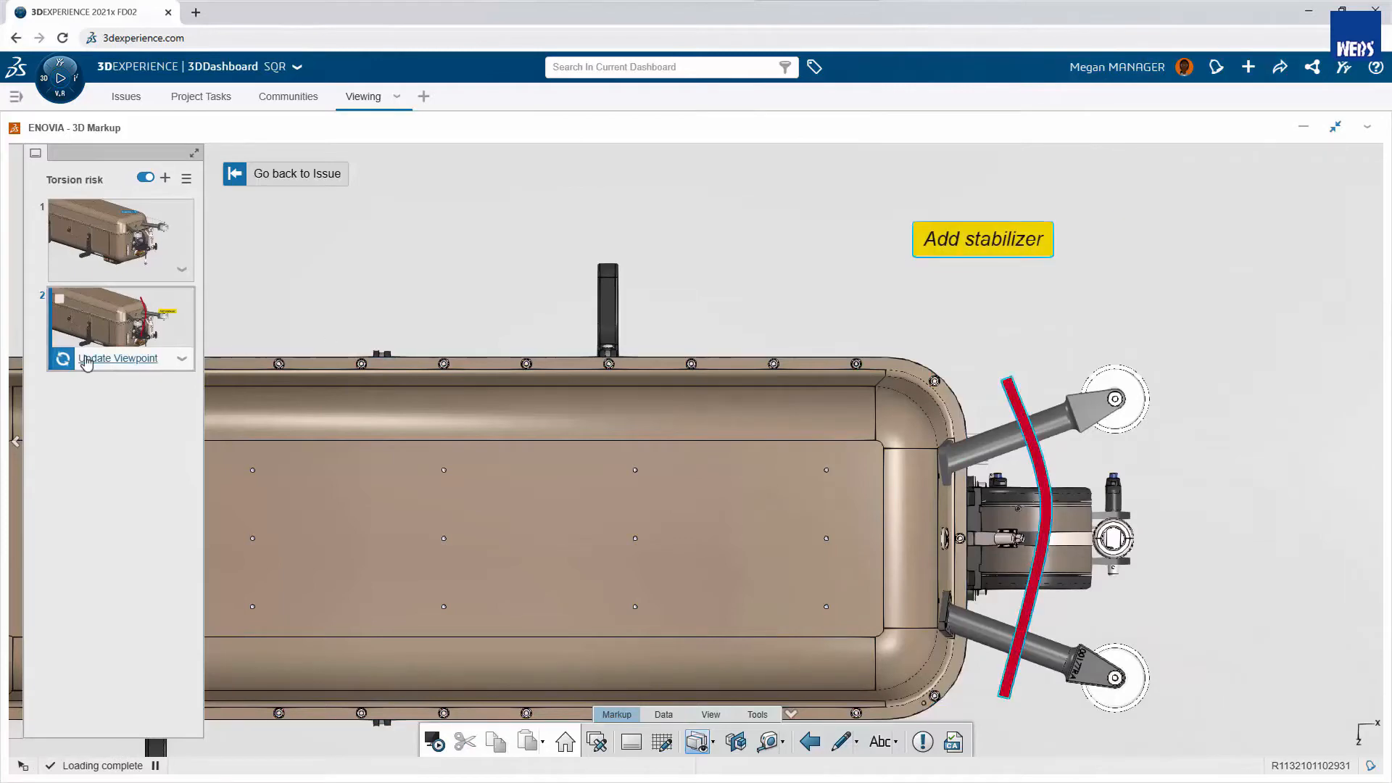
left_click(237, 175)
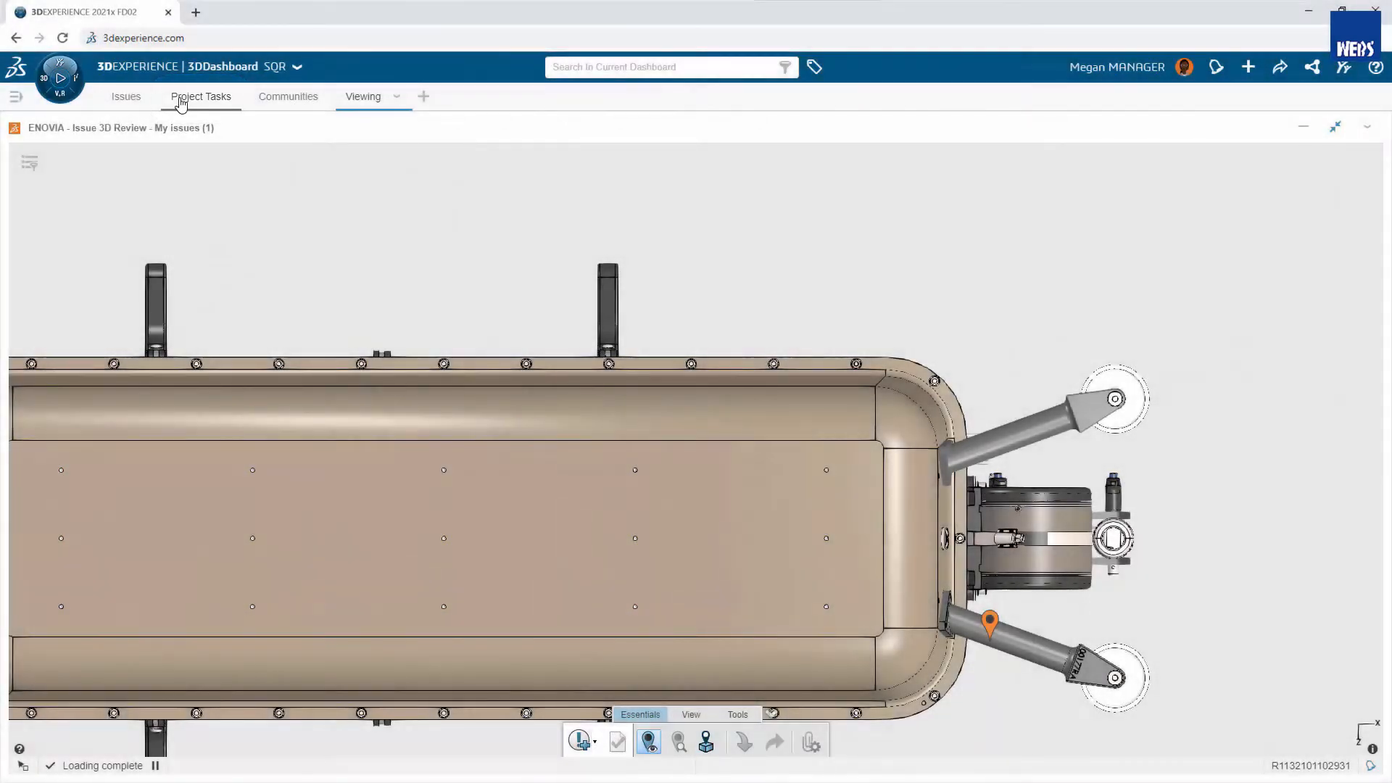
- Create a project task titled "Add hardware and drawing" and open its properties
left_click(181, 102)
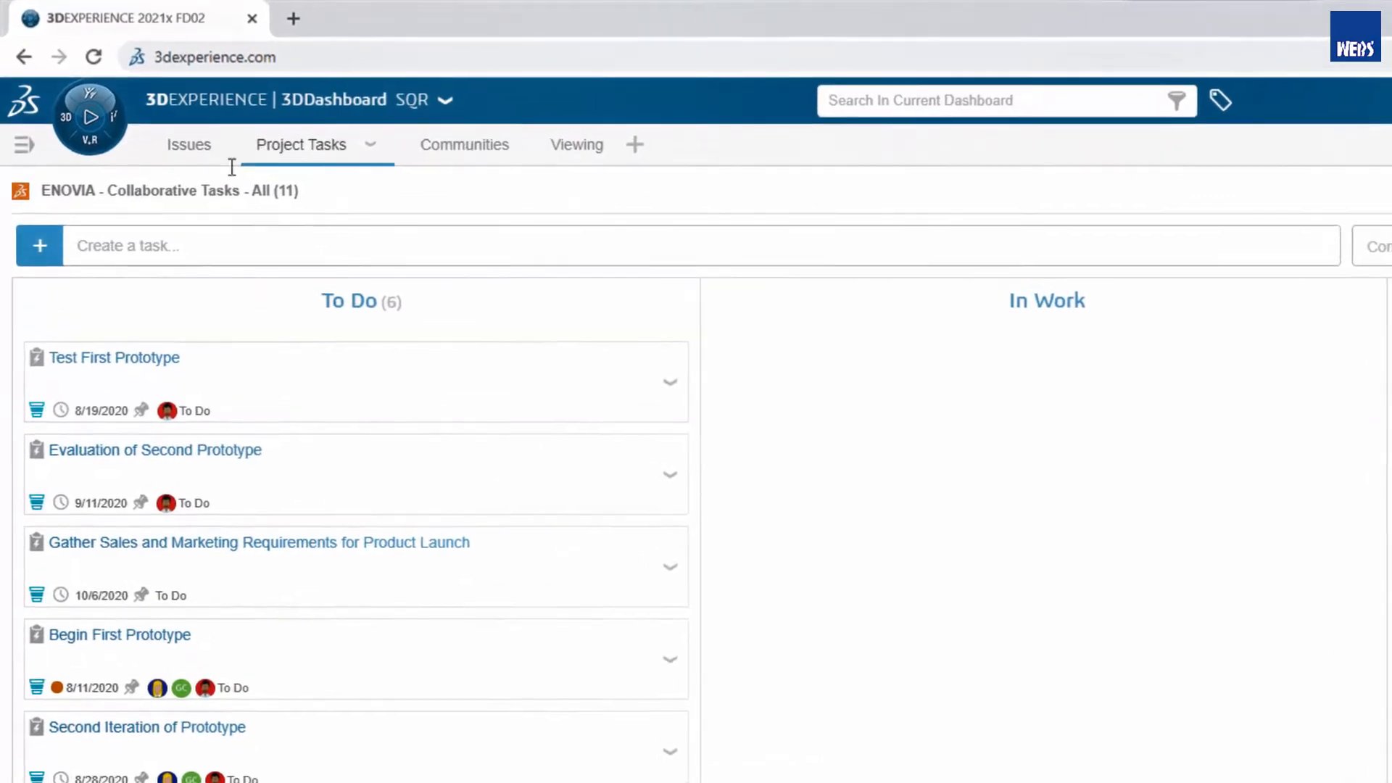
left_click(78, 247)
type("Add")
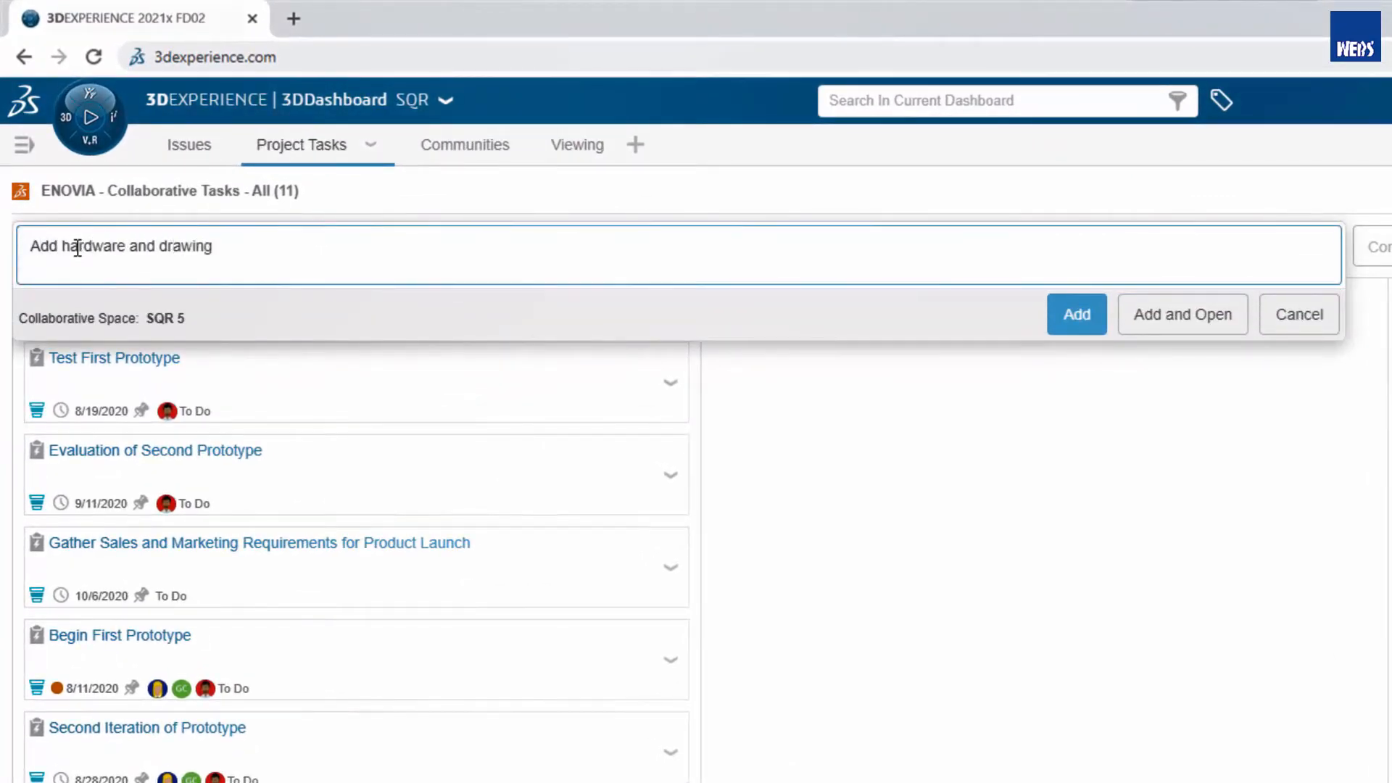
type(" hardware and drawing")
left_click(1140, 312)
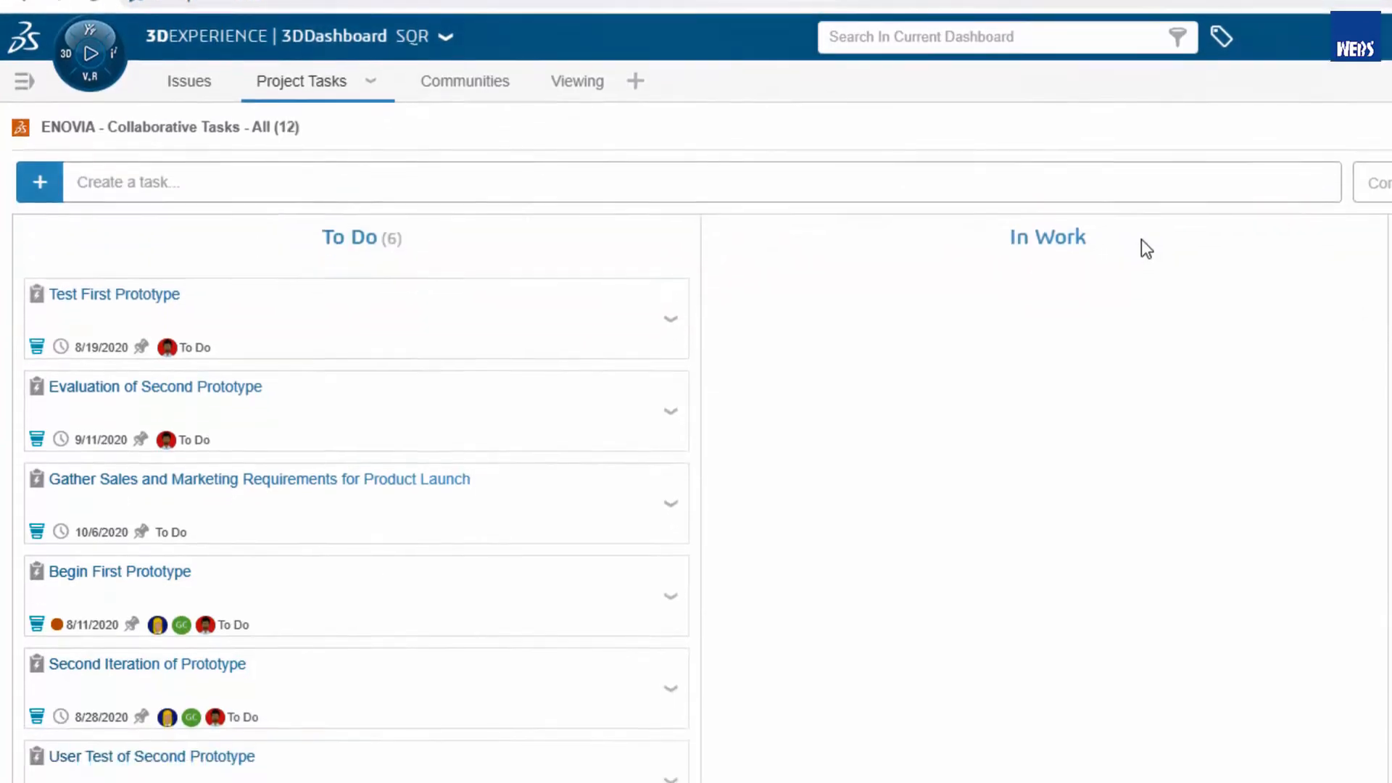
- Describe the task as "Add fastener kit and create drawing with BOM", with maturity state To Do and an estimated duration of 1 day
left_click(599, 341)
type("Ad")
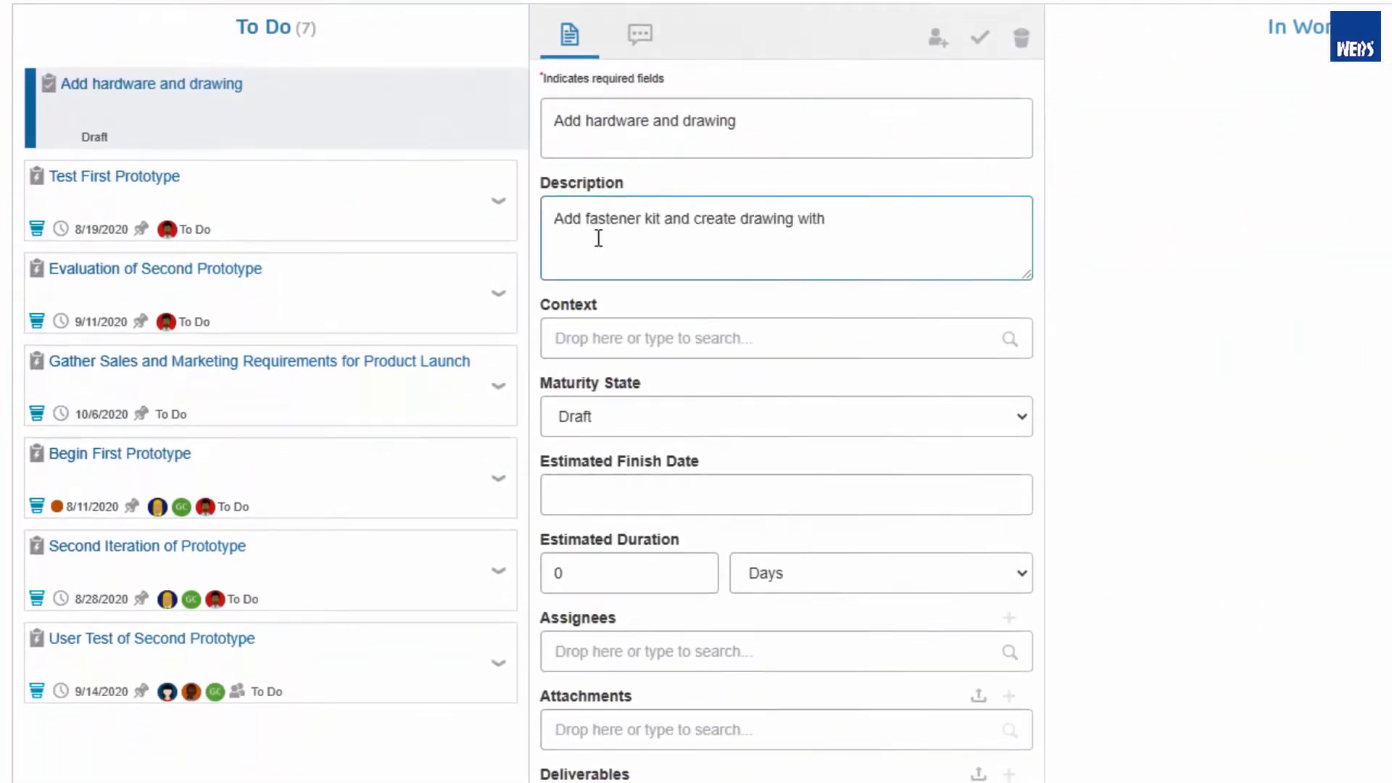
left_click(625, 416)
left_click(624, 487)
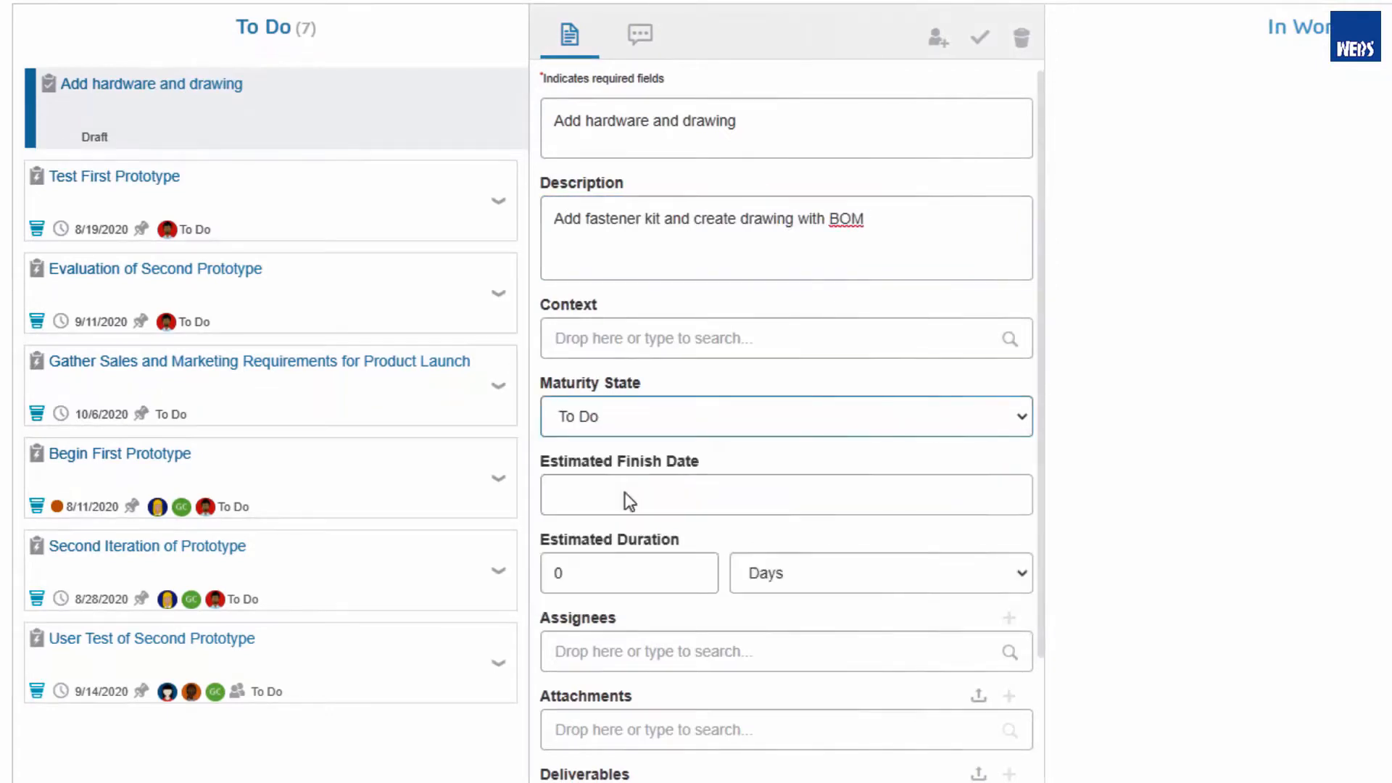
left_click(600, 573)
- Assign the task to the designer and attach 01369(-01 Default) to it
left_click(600, 651)
type("deb")
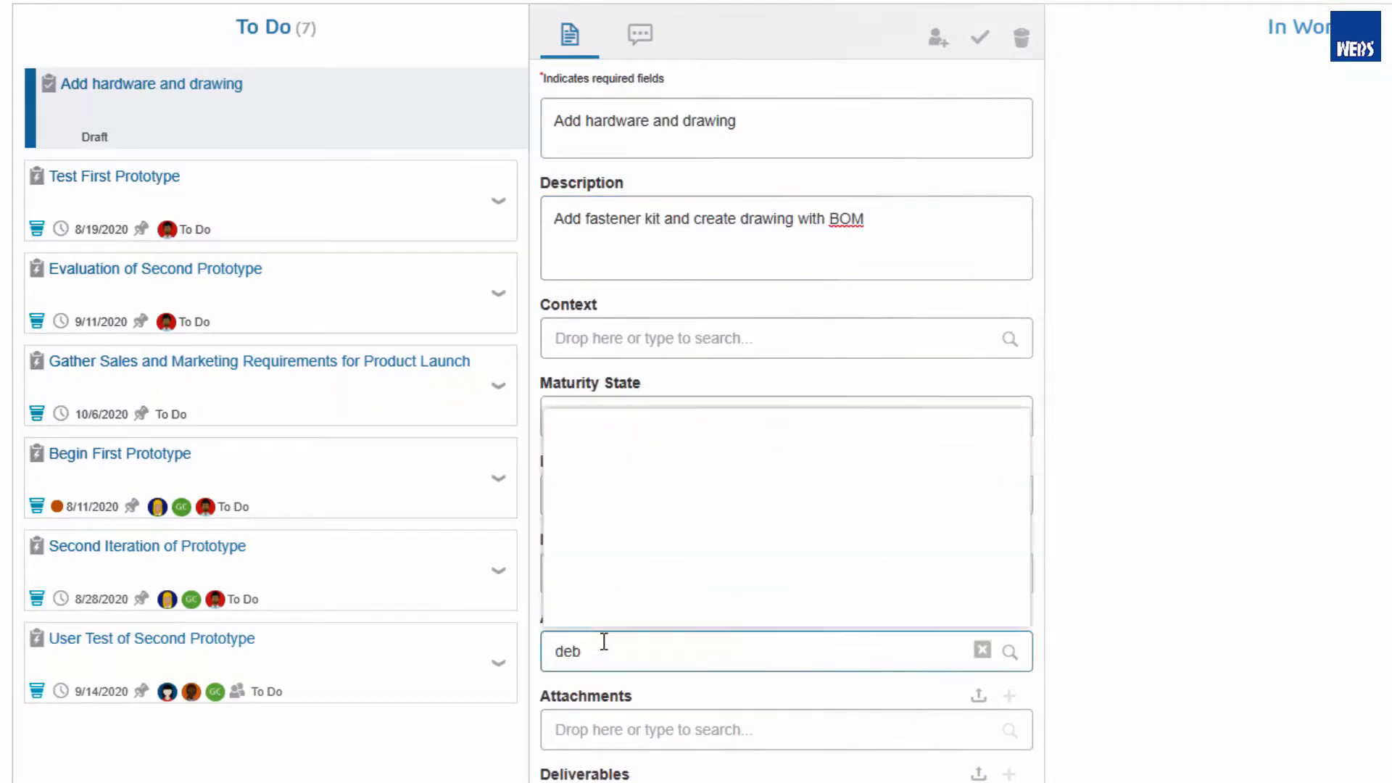
left_click(616, 550)
left_click(558, 740)
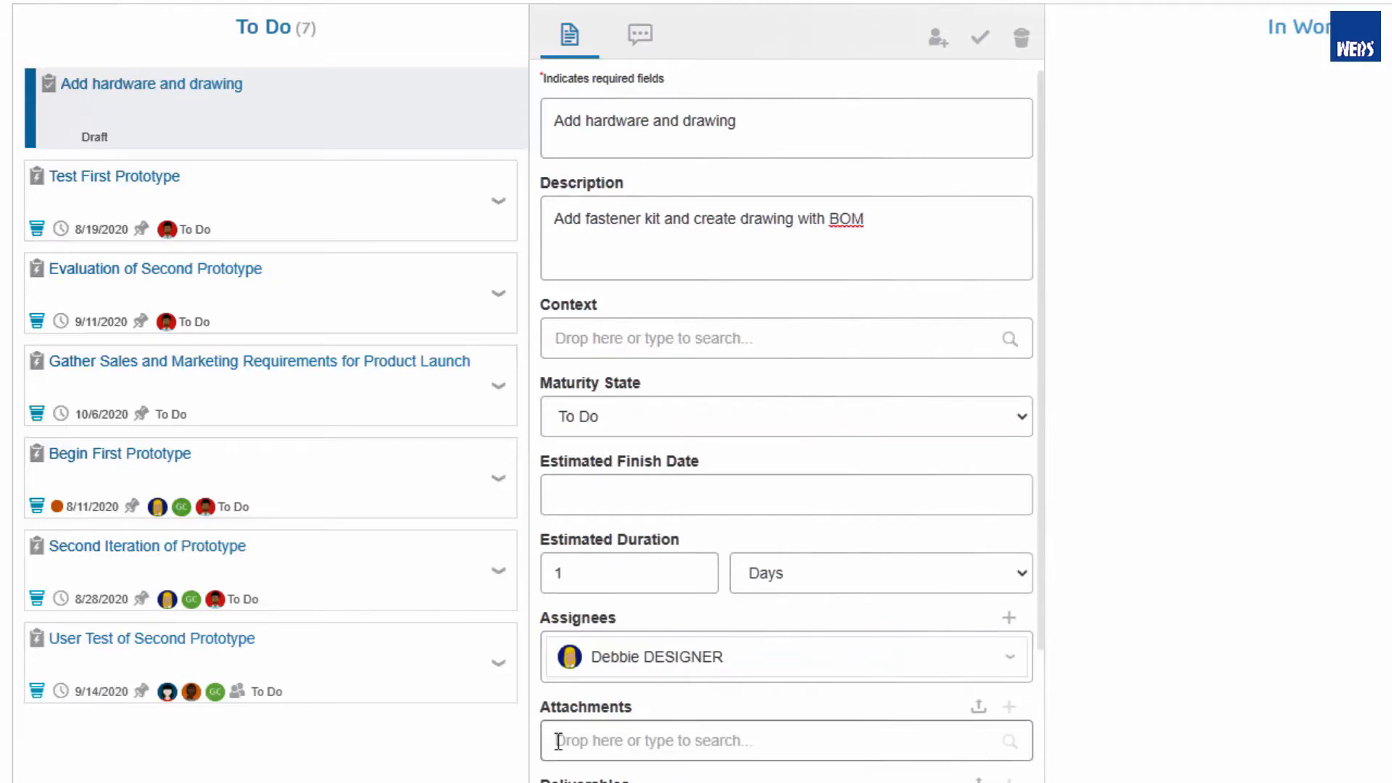
type("1369 b")
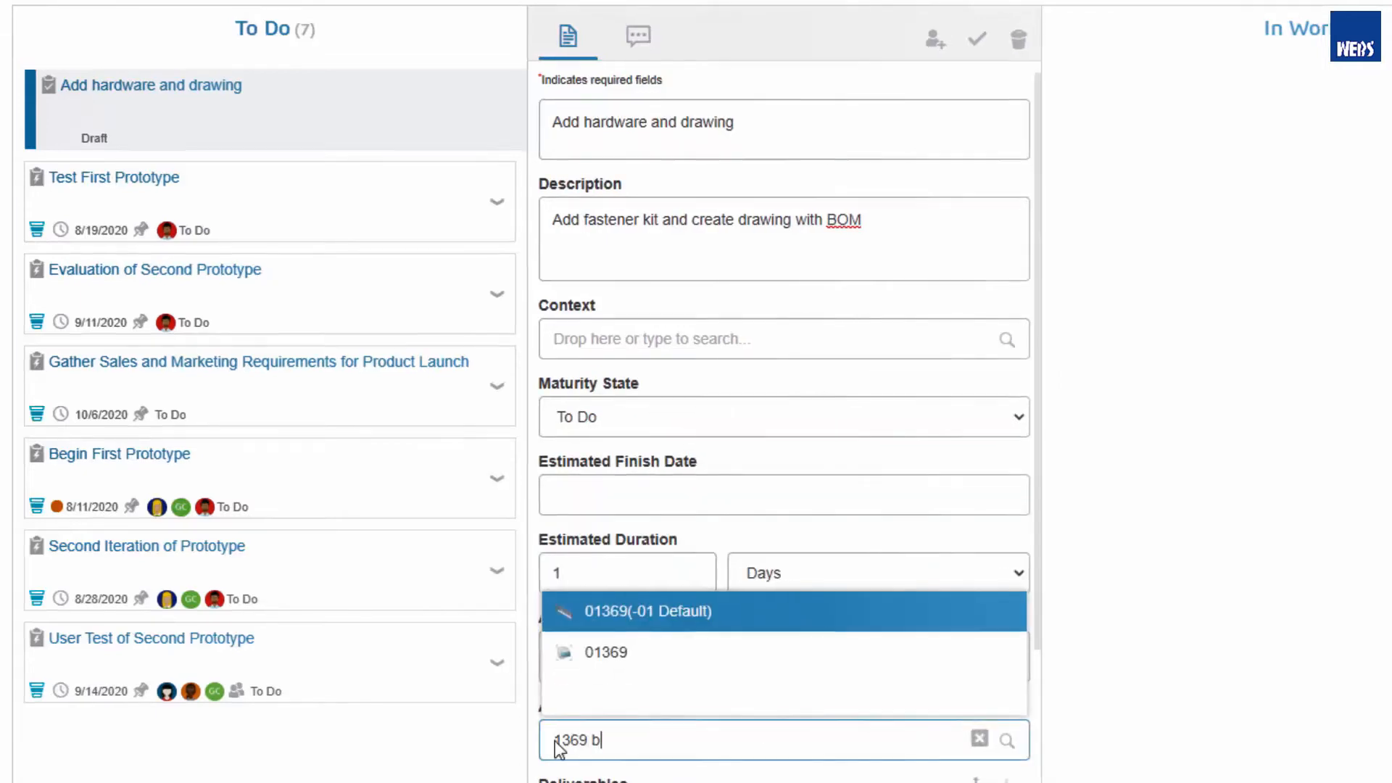
left_click(609, 608)
left_click(801, 780)
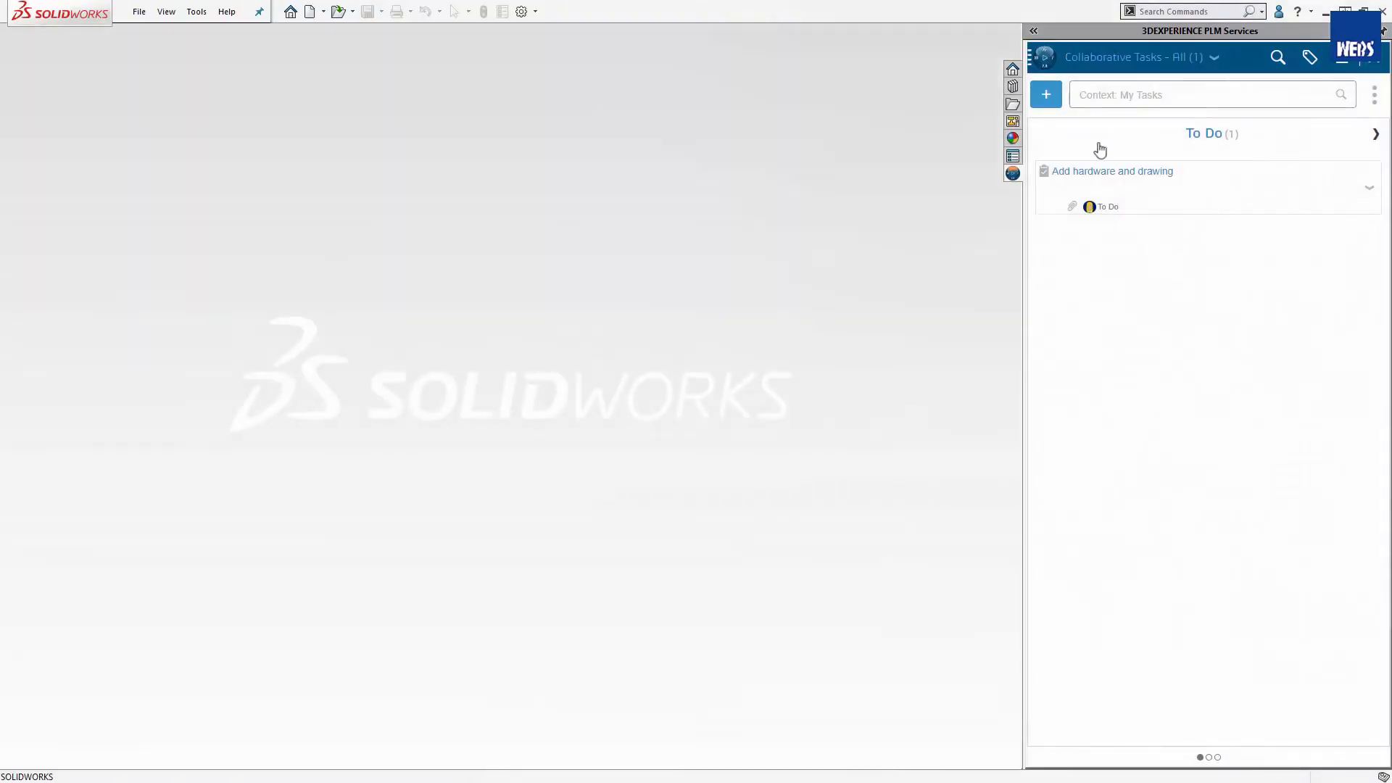
- Set the "Add hardware and drawing" task to In Work and open its attached assembly 01369 in Resolved mode, including hidden components
left_click(1033, 31)
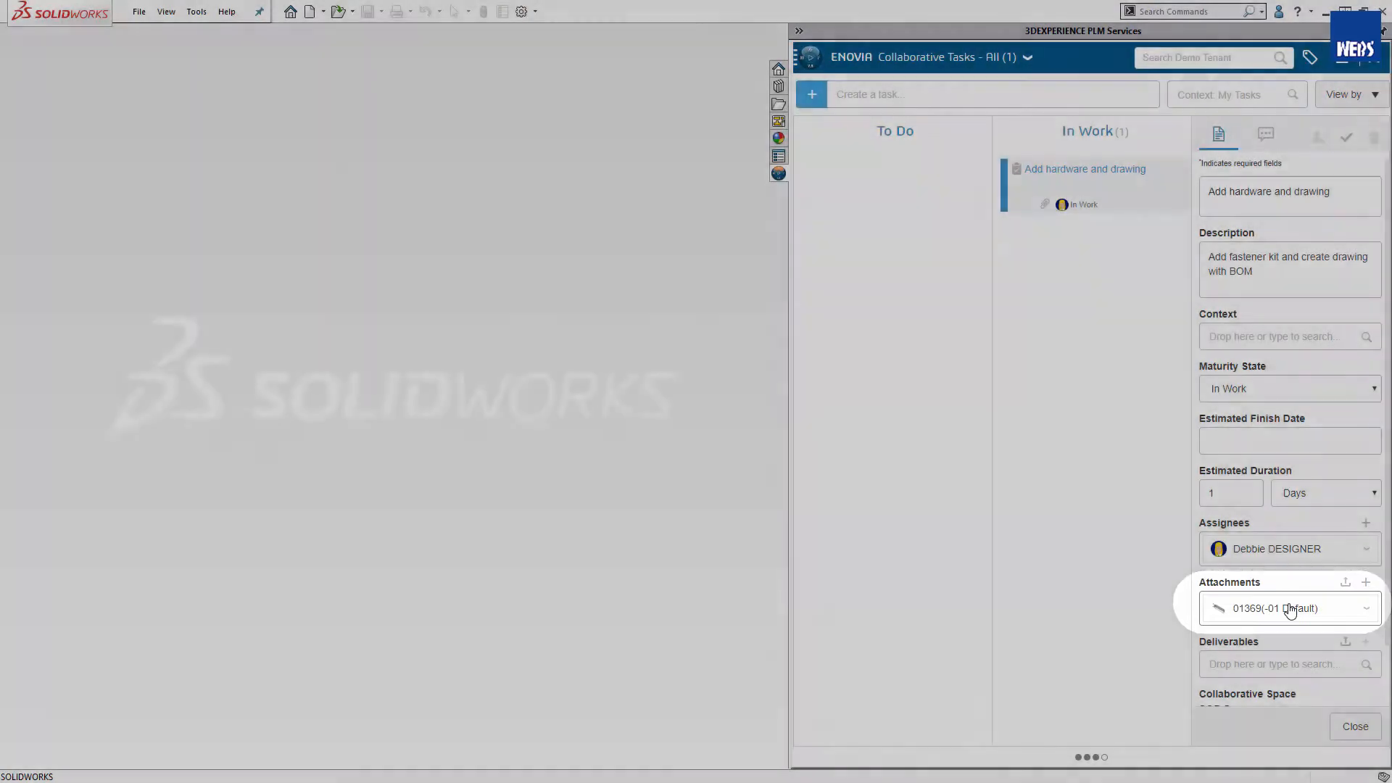
right_click(1289, 607)
left_click(1253, 684)
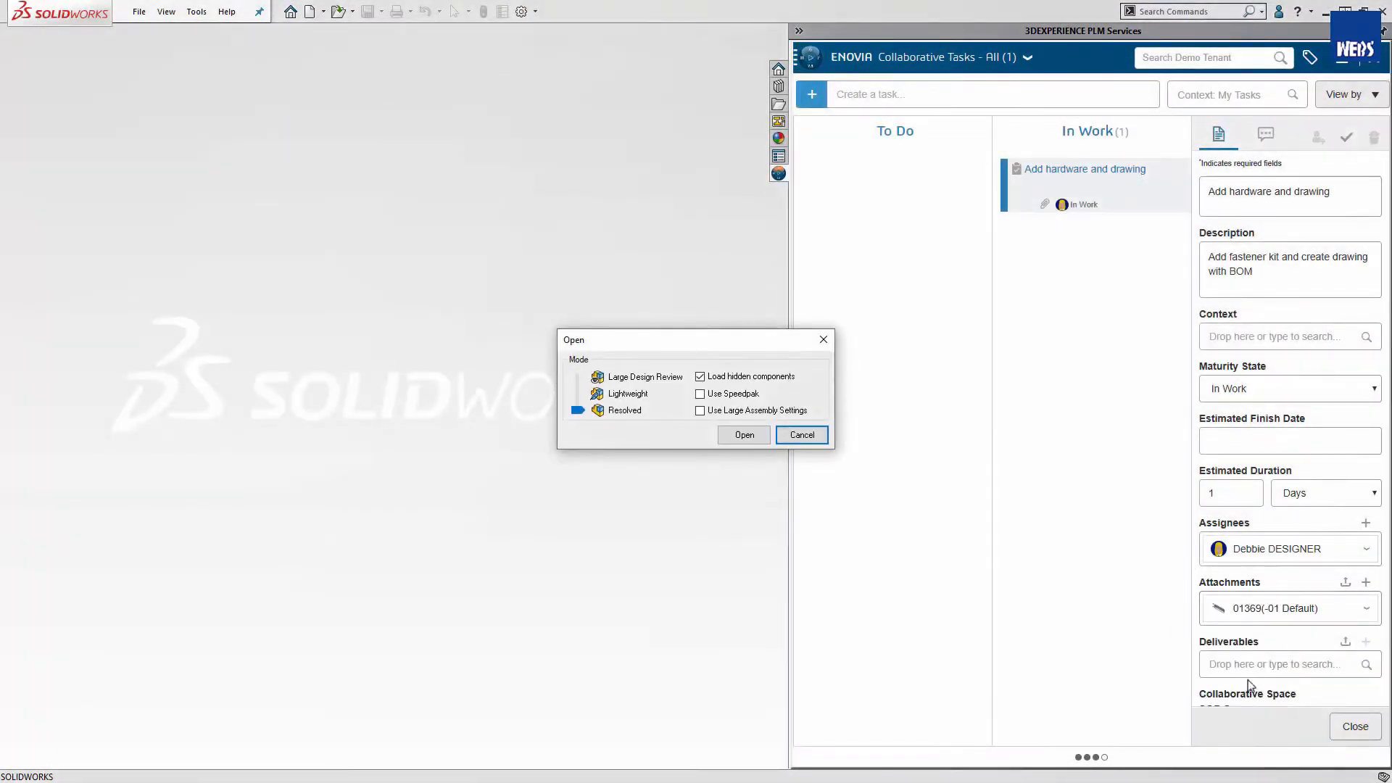
left_click(752, 434)
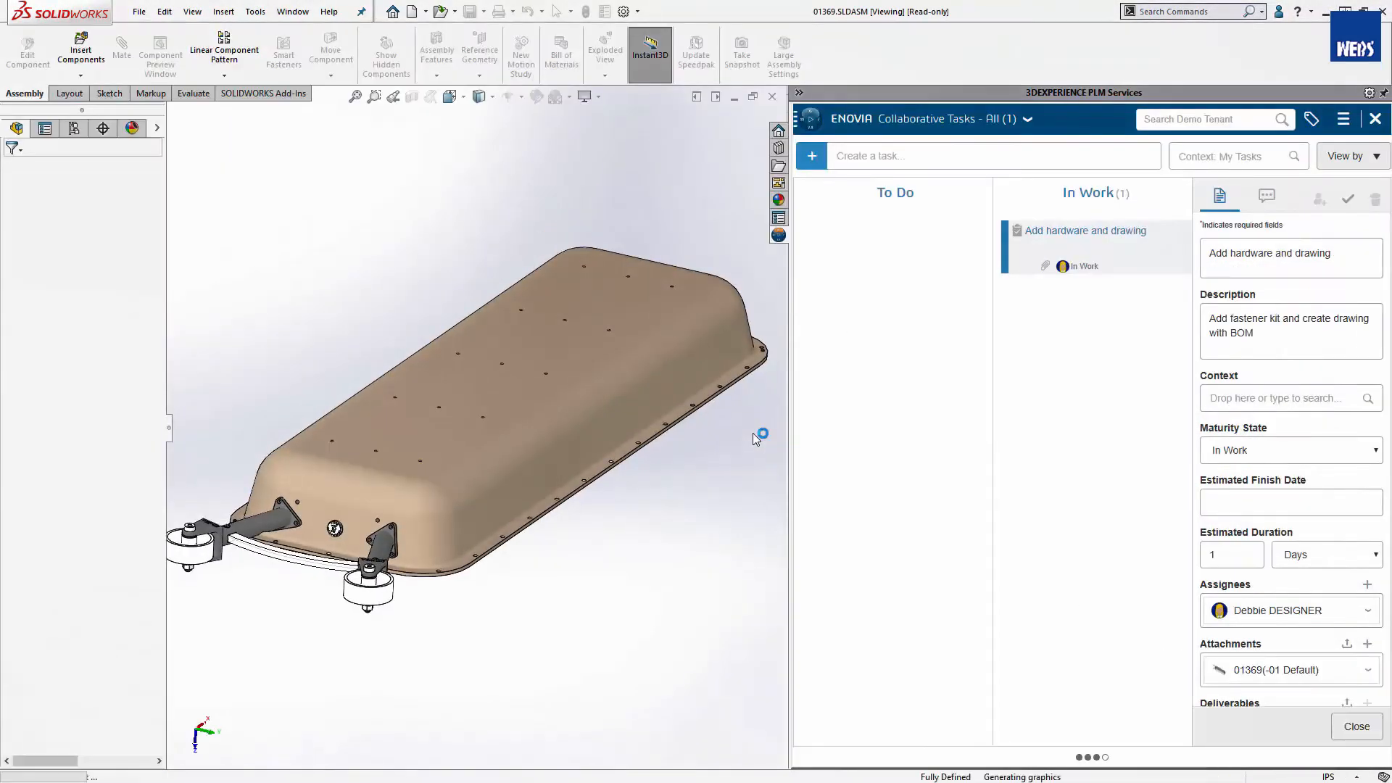
left_click(1337, 729)
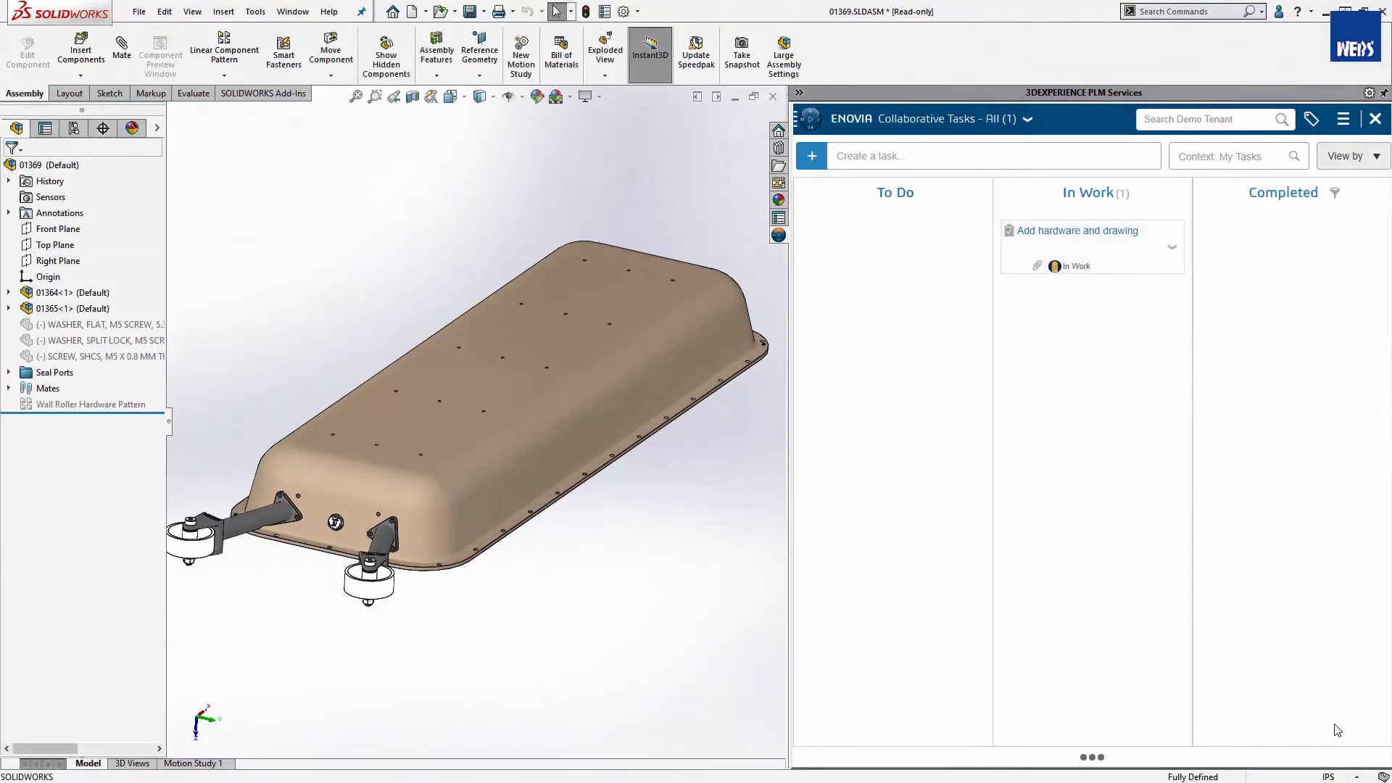
- Show the MySession structure of the opened model and reserve the top-level assembly 01369
left_click(798, 93)
left_click(1145, 119)
left_click(1066, 186)
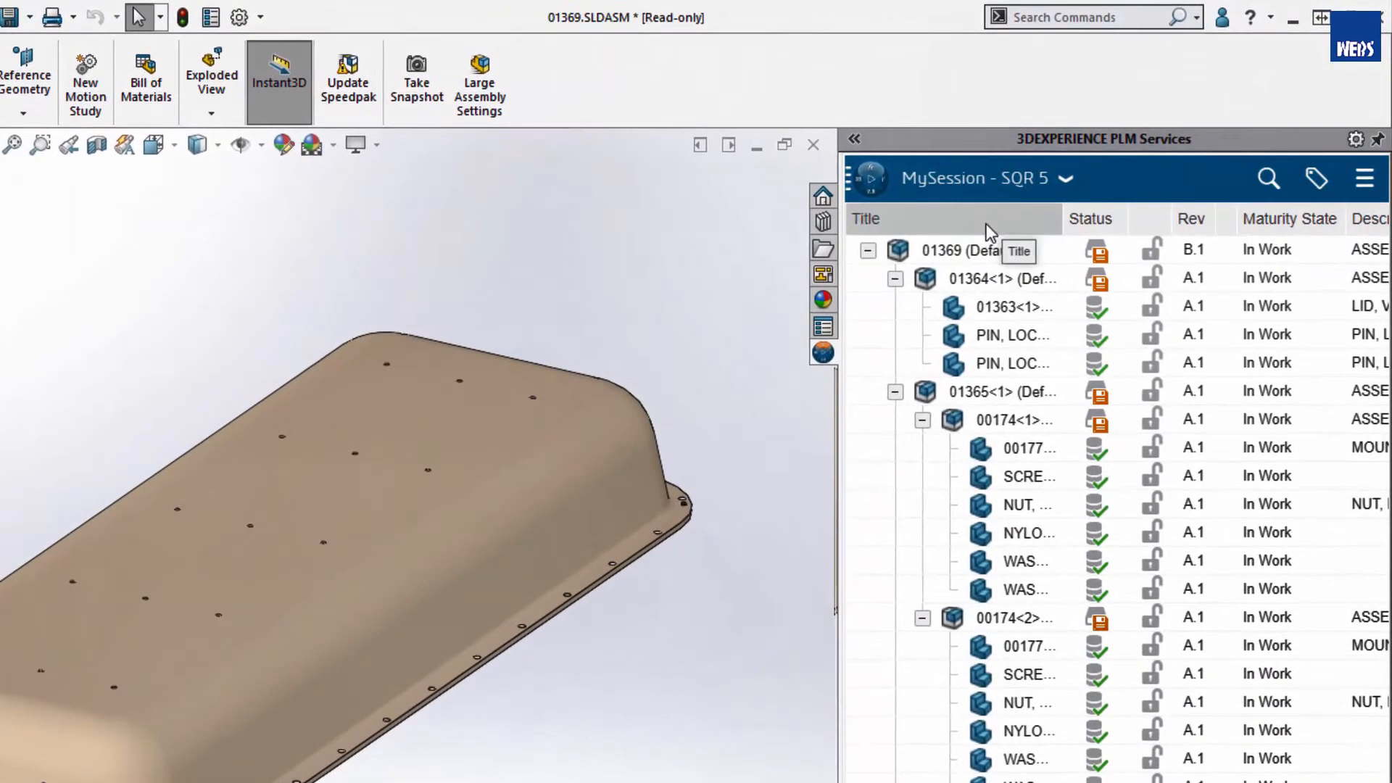
right_click(902, 250)
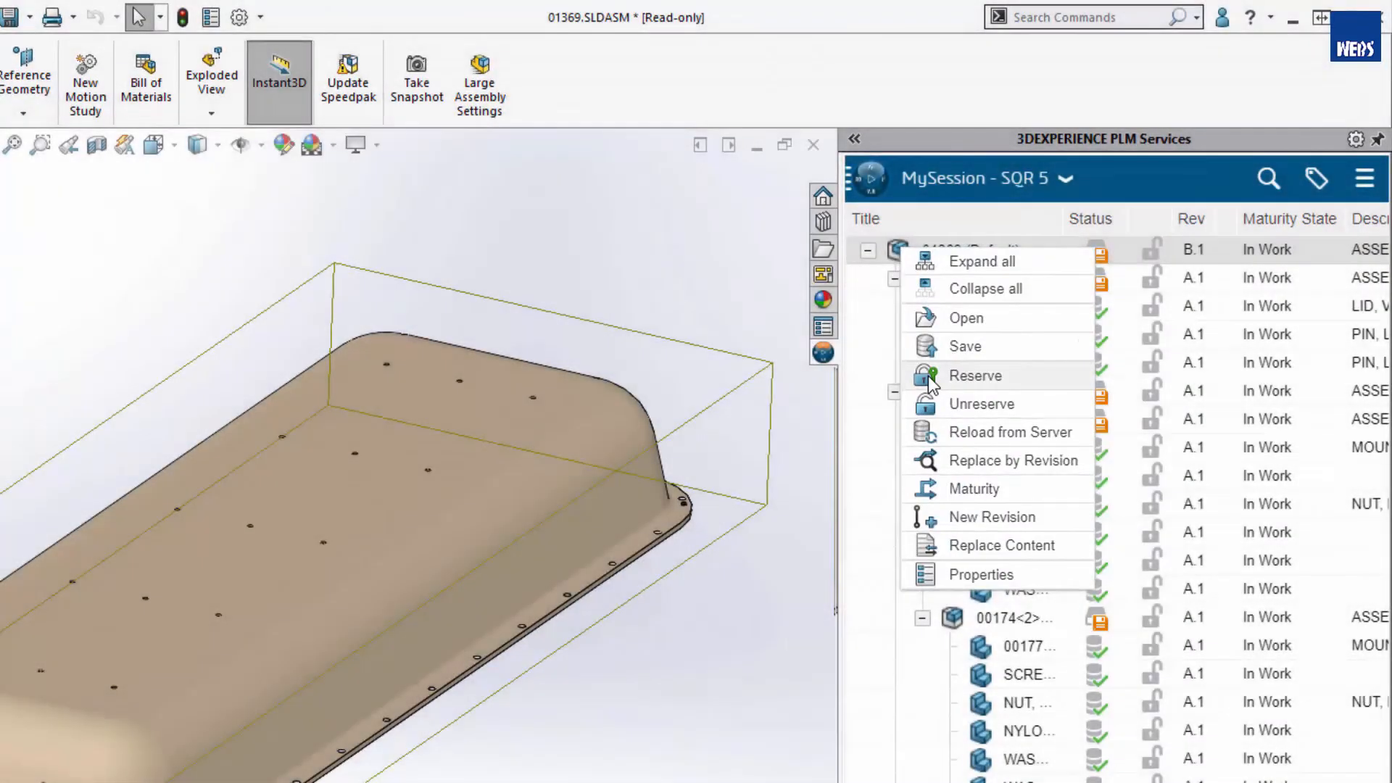
left_click(928, 377)
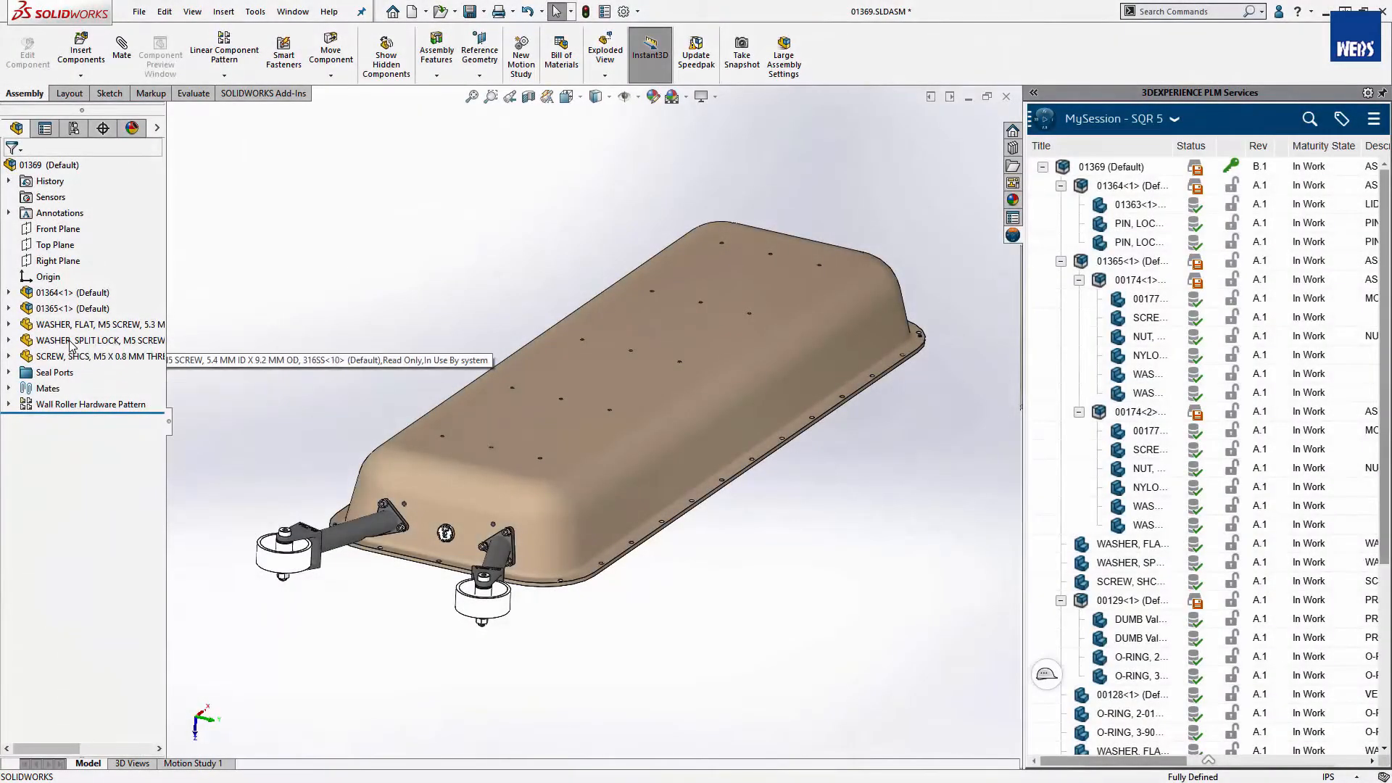
- Save the reserved assembly 01369 to the 3DEXPERIENCE server
right_click(1067, 169)
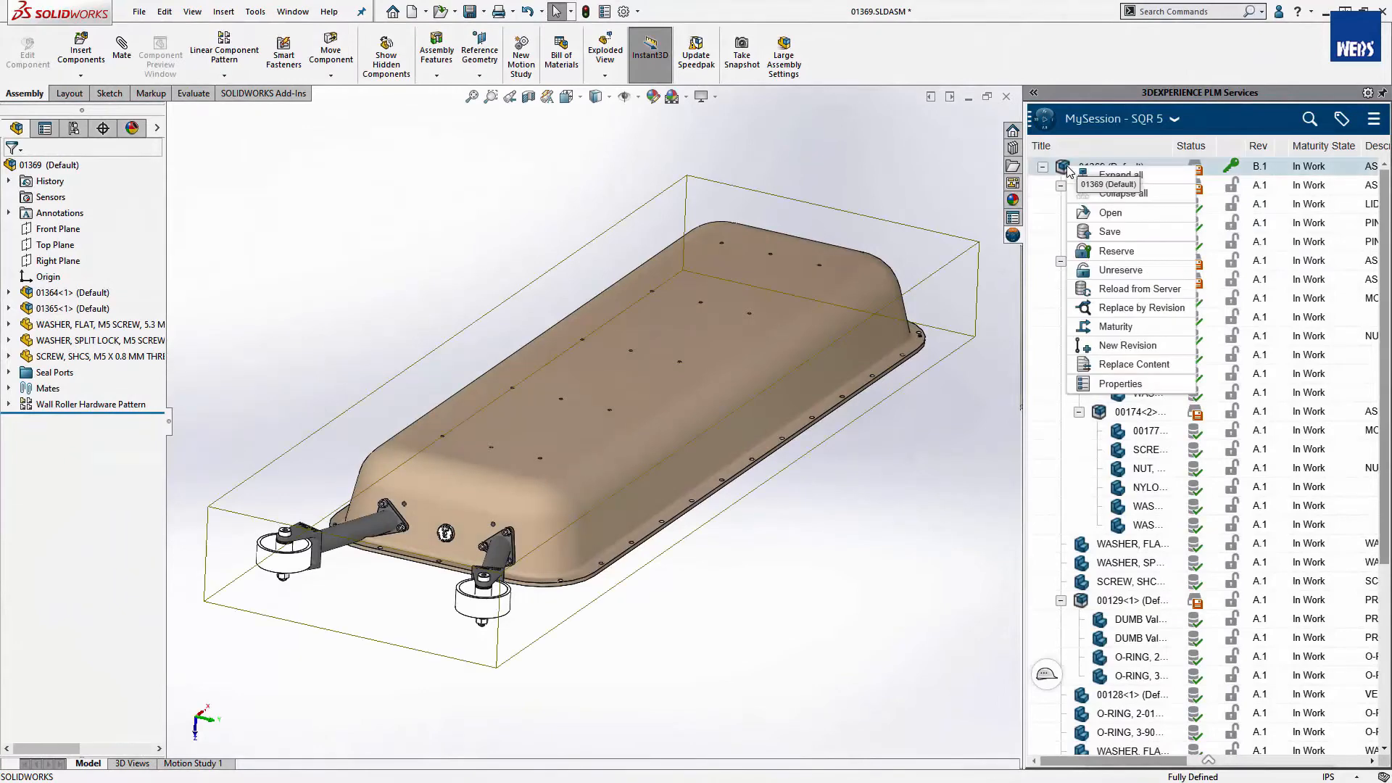
left_click(1083, 237)
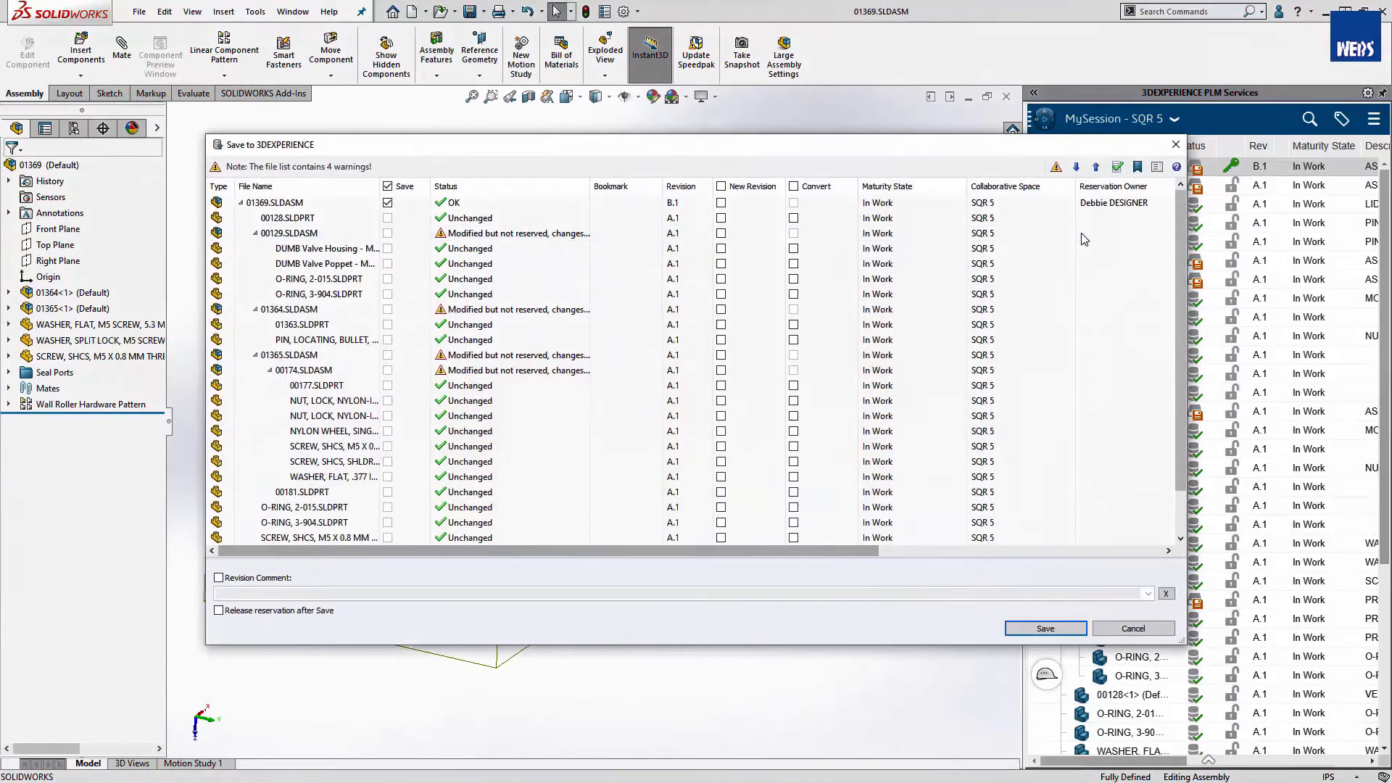
left_click(1067, 629)
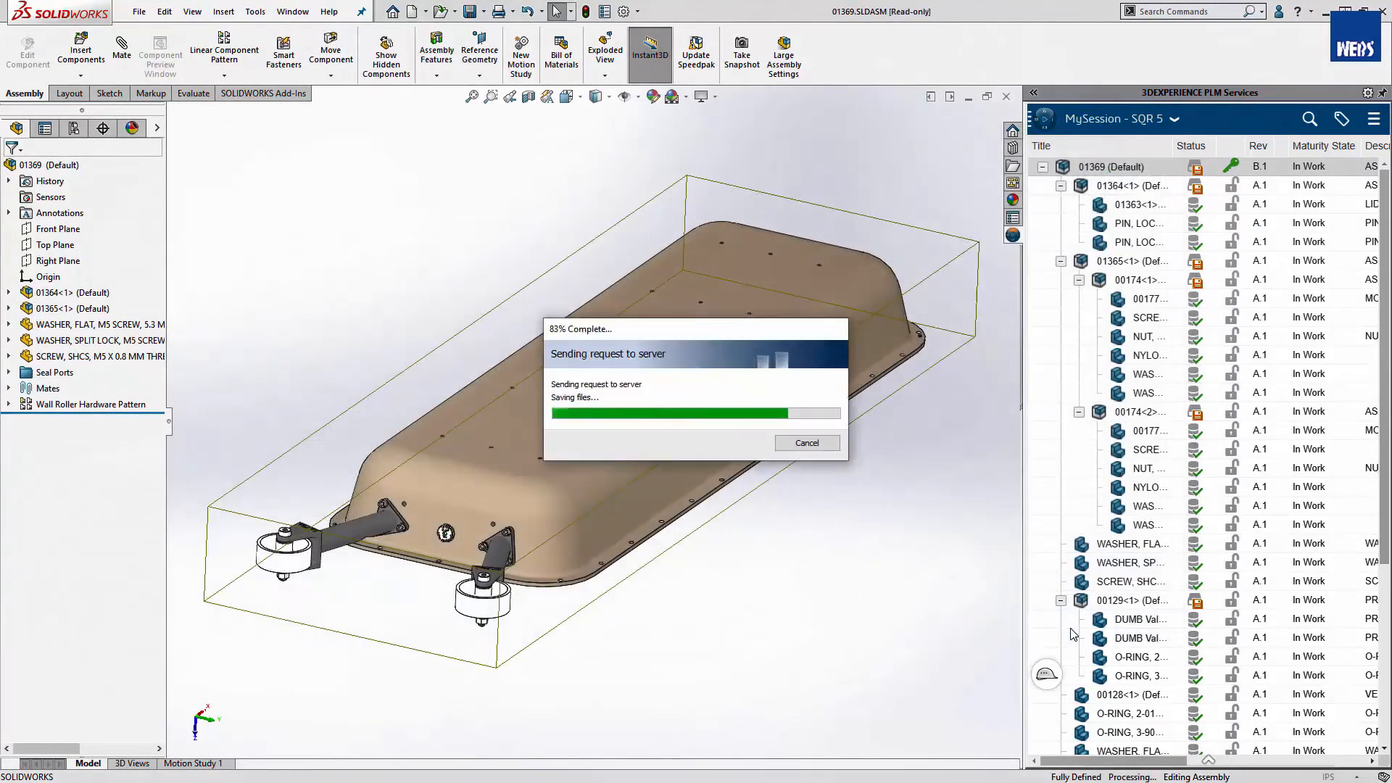
- Create a drawing from assembly 01369 and place its current model view on the sheet
left_click(425, 11)
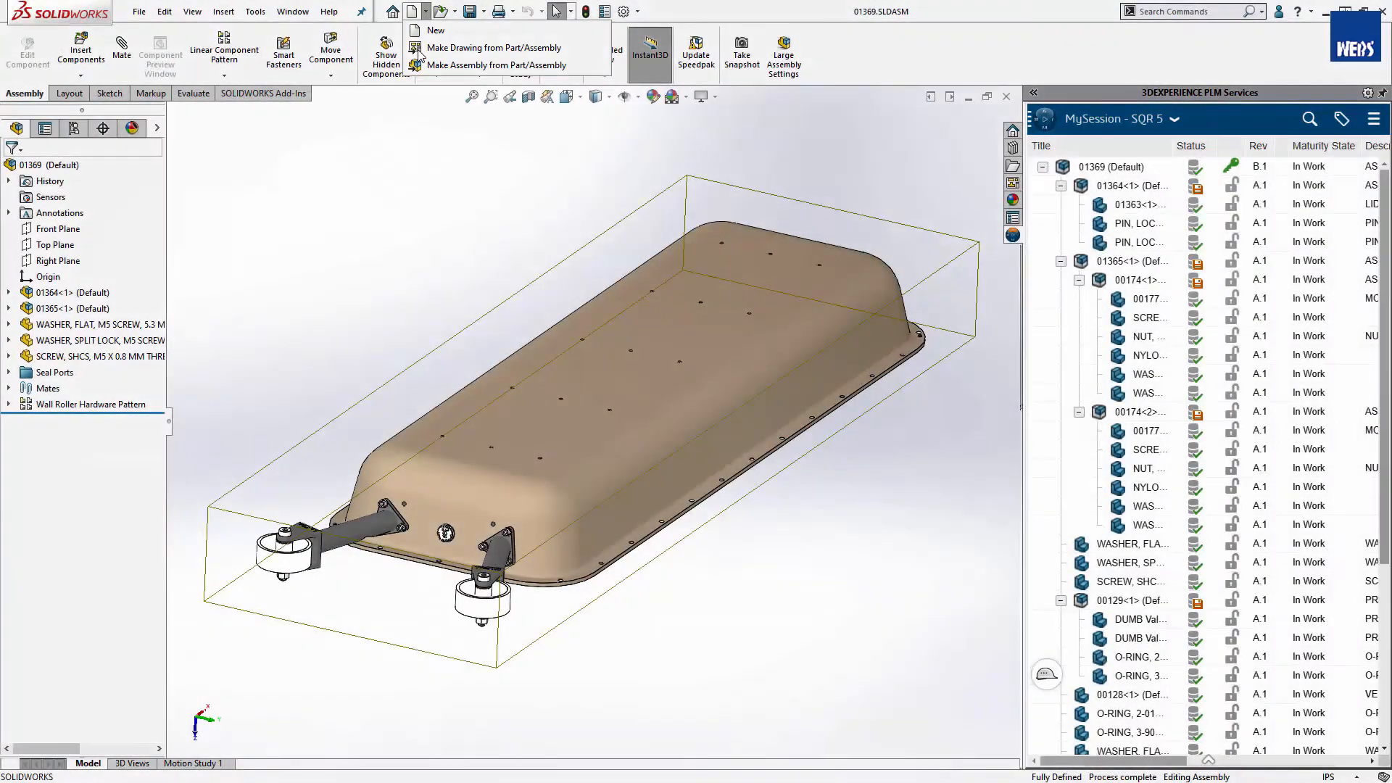
left_click(418, 48)
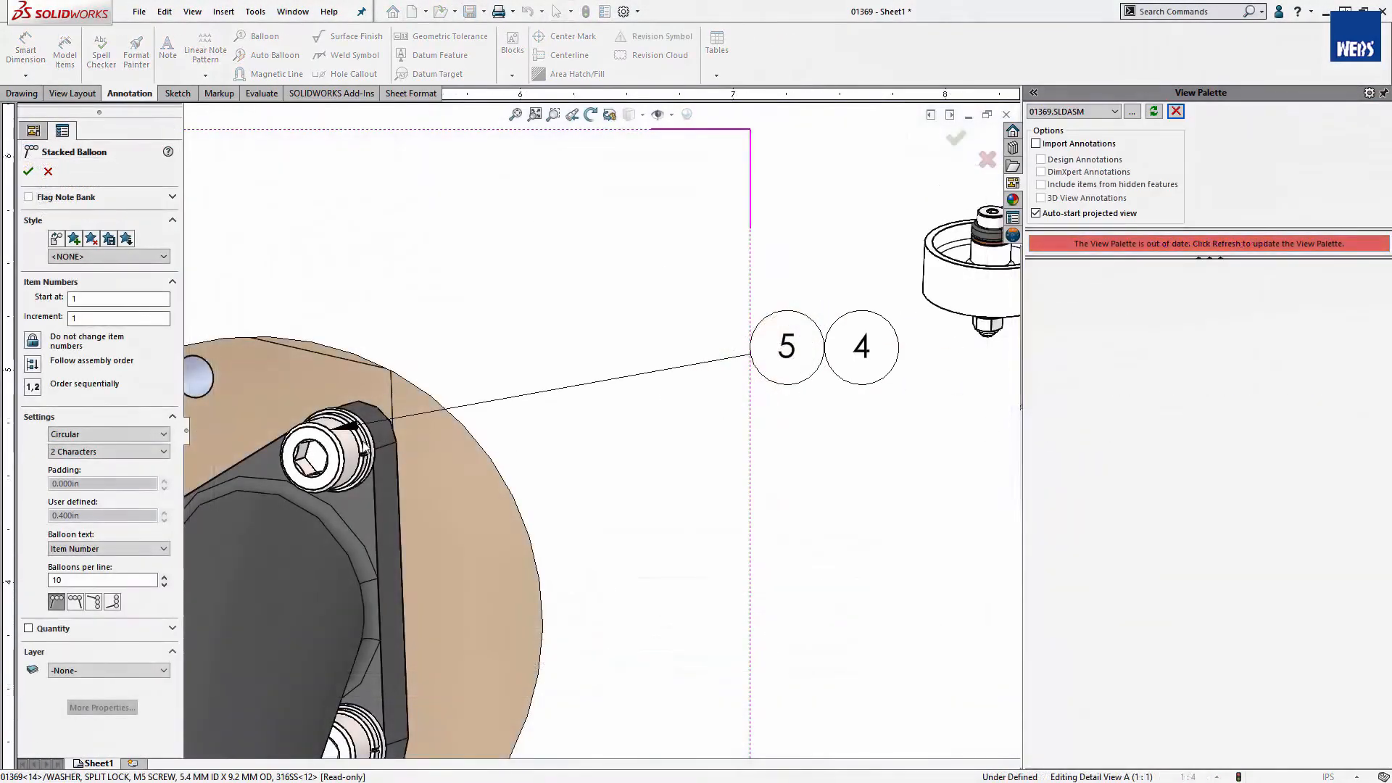
left_click(384, 446)
key("Escape")
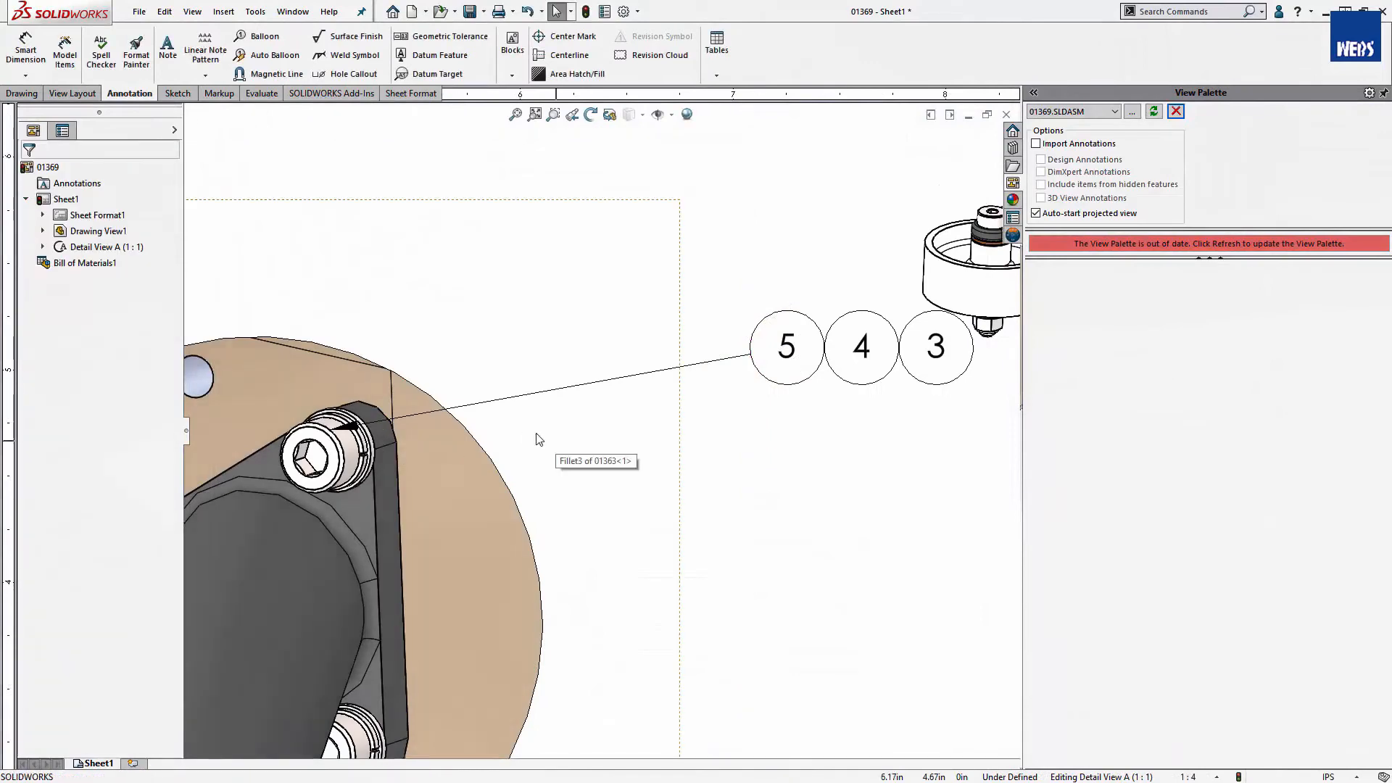
key("f")
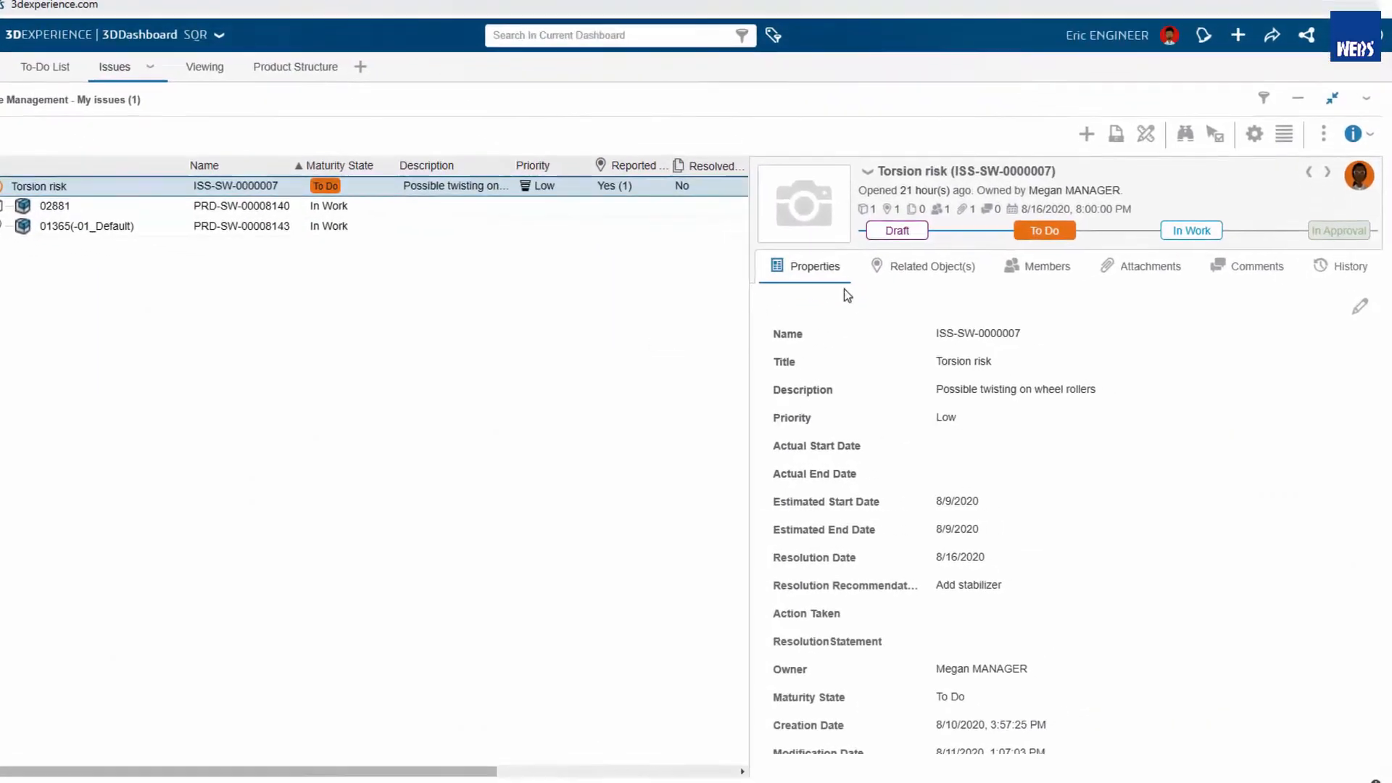
- Switch to the 3DEXPERIENCE dashboard, set the Torsion risk issue to In Work and open its attachment in 3D Markup
left_click(1178, 238)
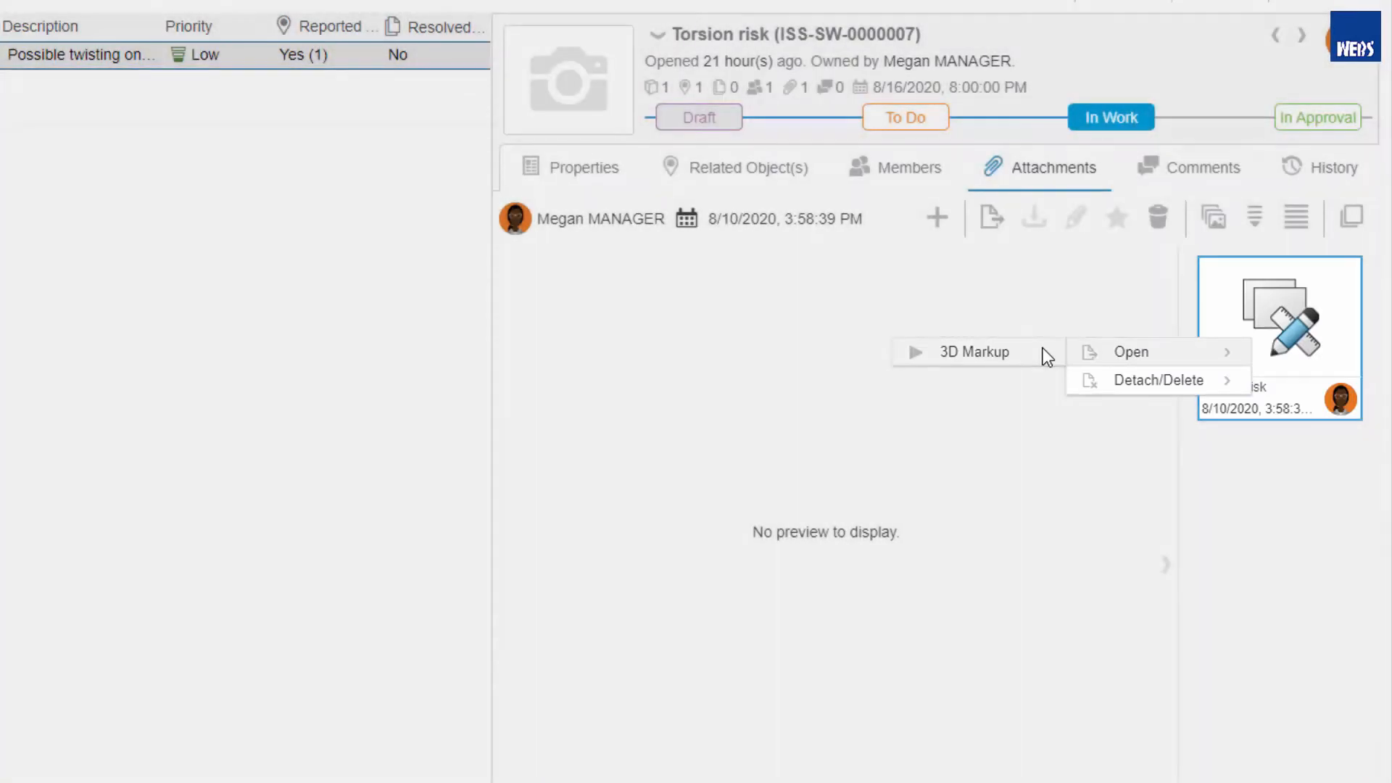
left_click(1044, 352)
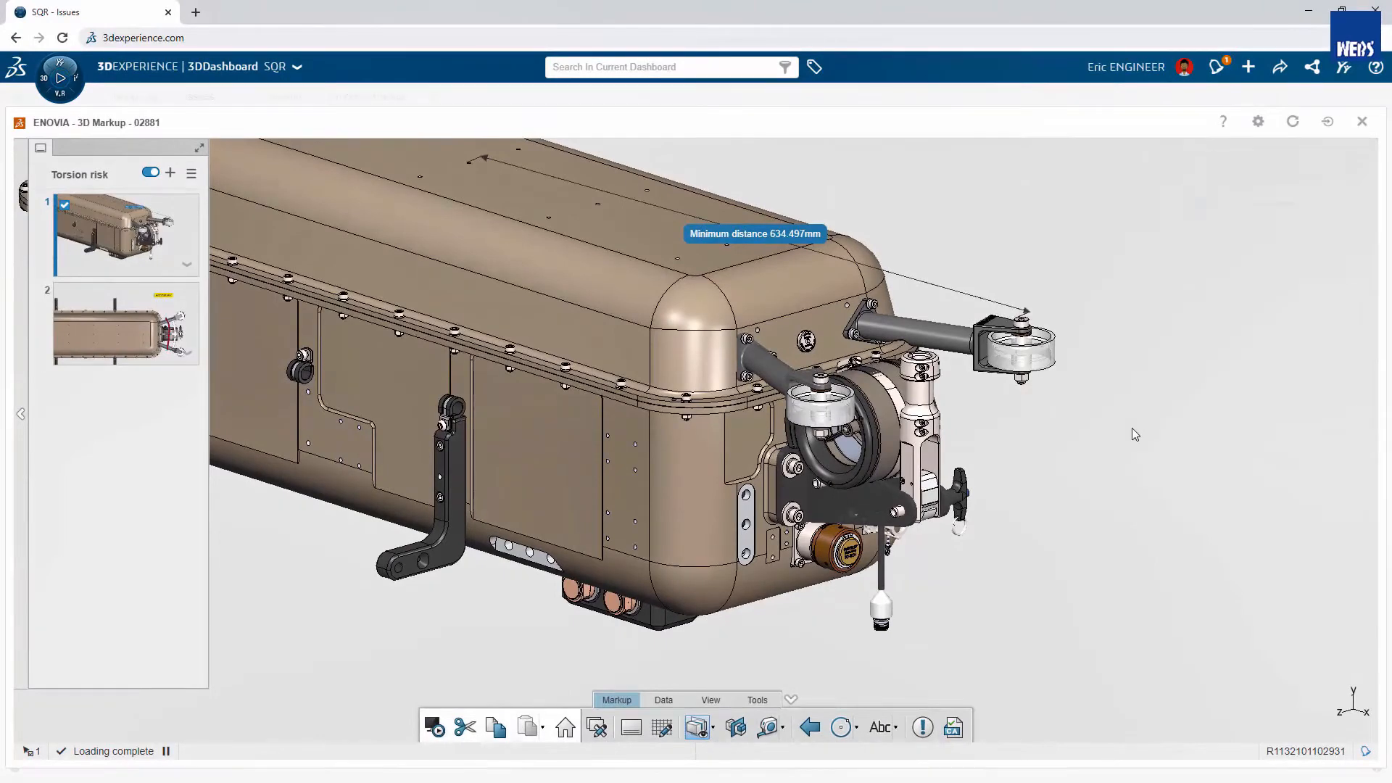
- Examine the second markup slide with the "Add stabilizer" note and the red curve, and return to the issue
left_click(121, 334)
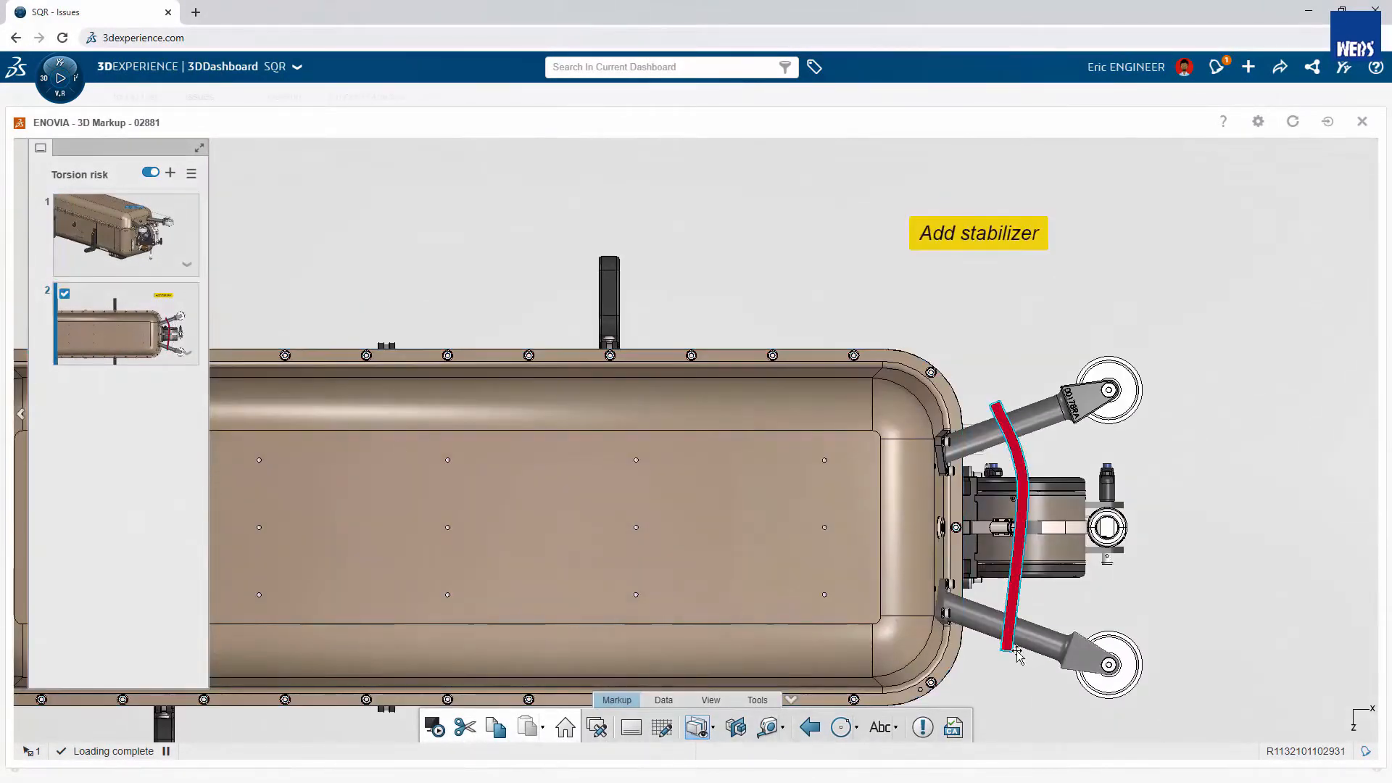
left_click(1033, 639)
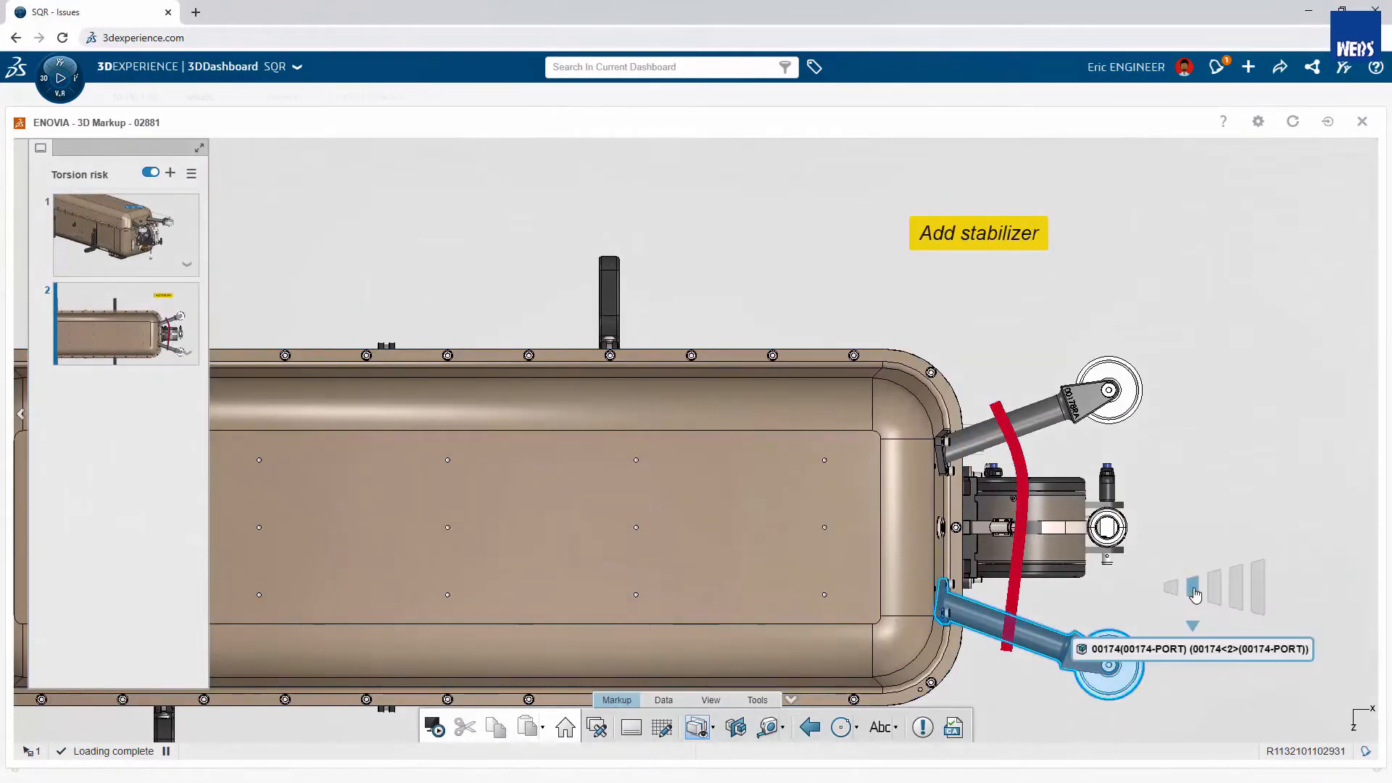
left_click(1361, 122)
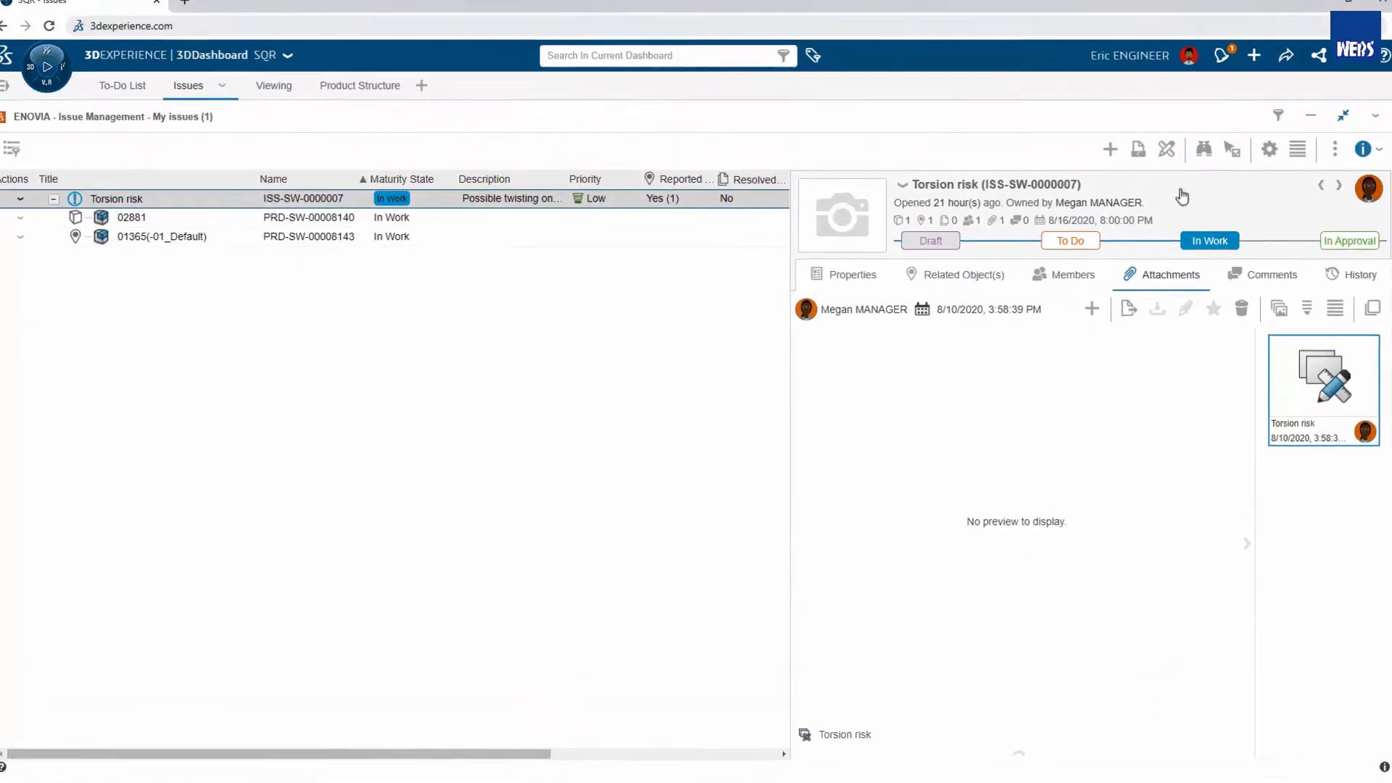
- Display the relations of the reported object 01365(-01_Default) and add its parent 01369(-01 Default) to the issue's contexts
left_click(971, 284)
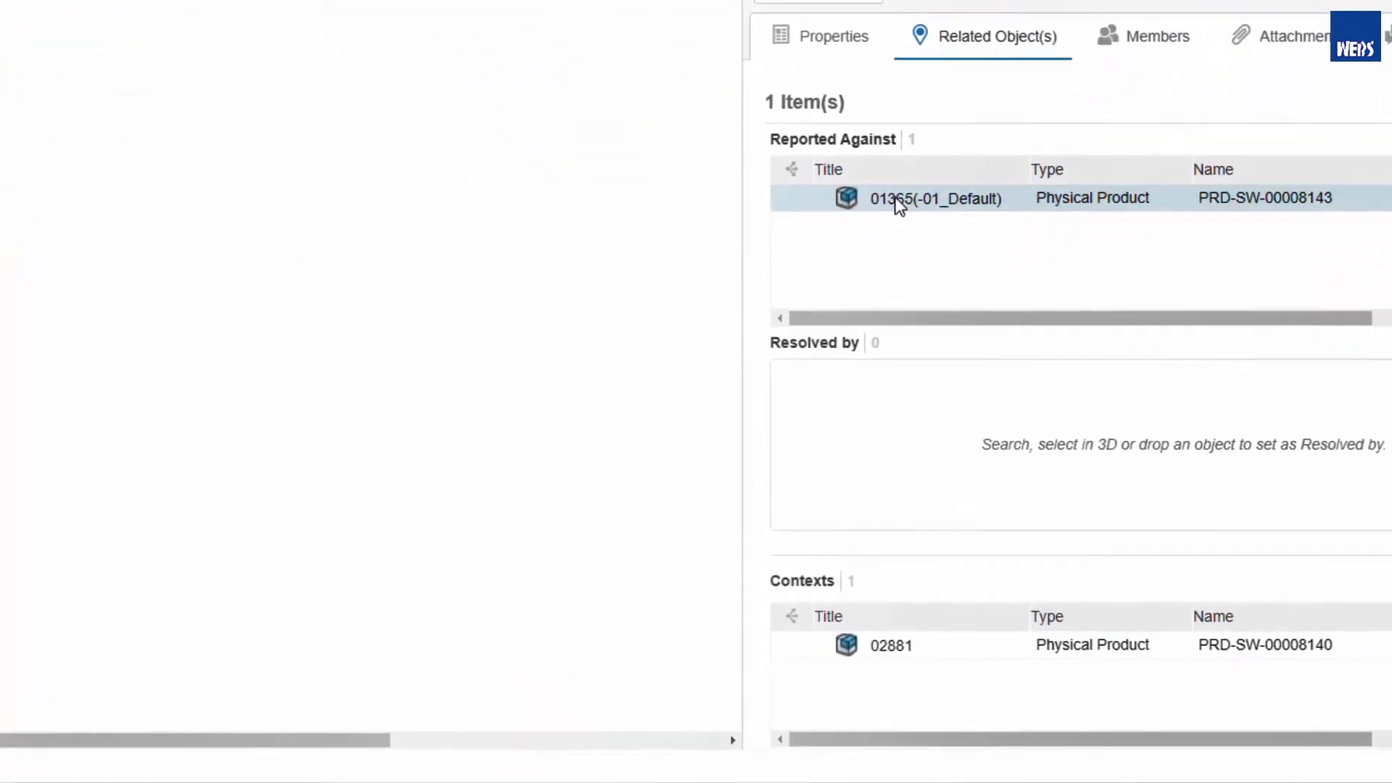
right_click(899, 206)
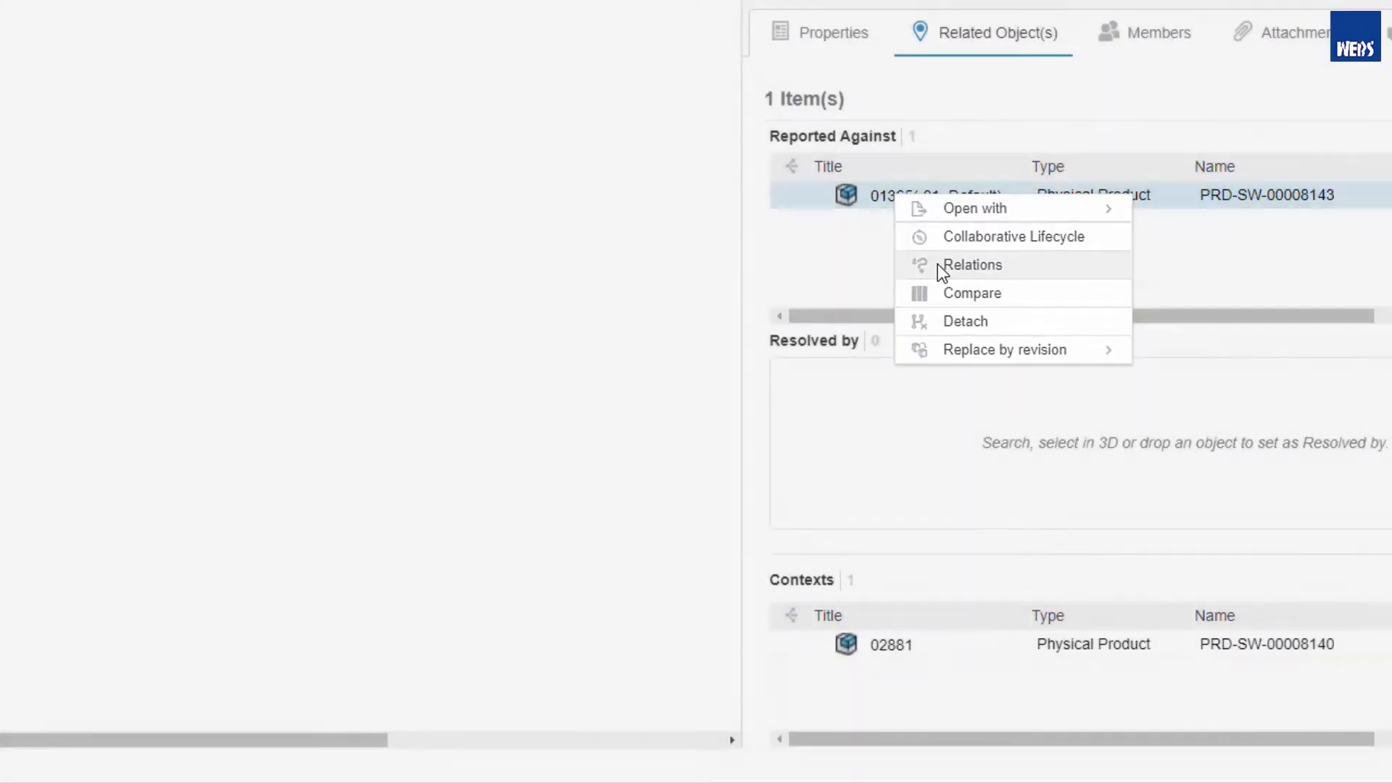
left_click(941, 268)
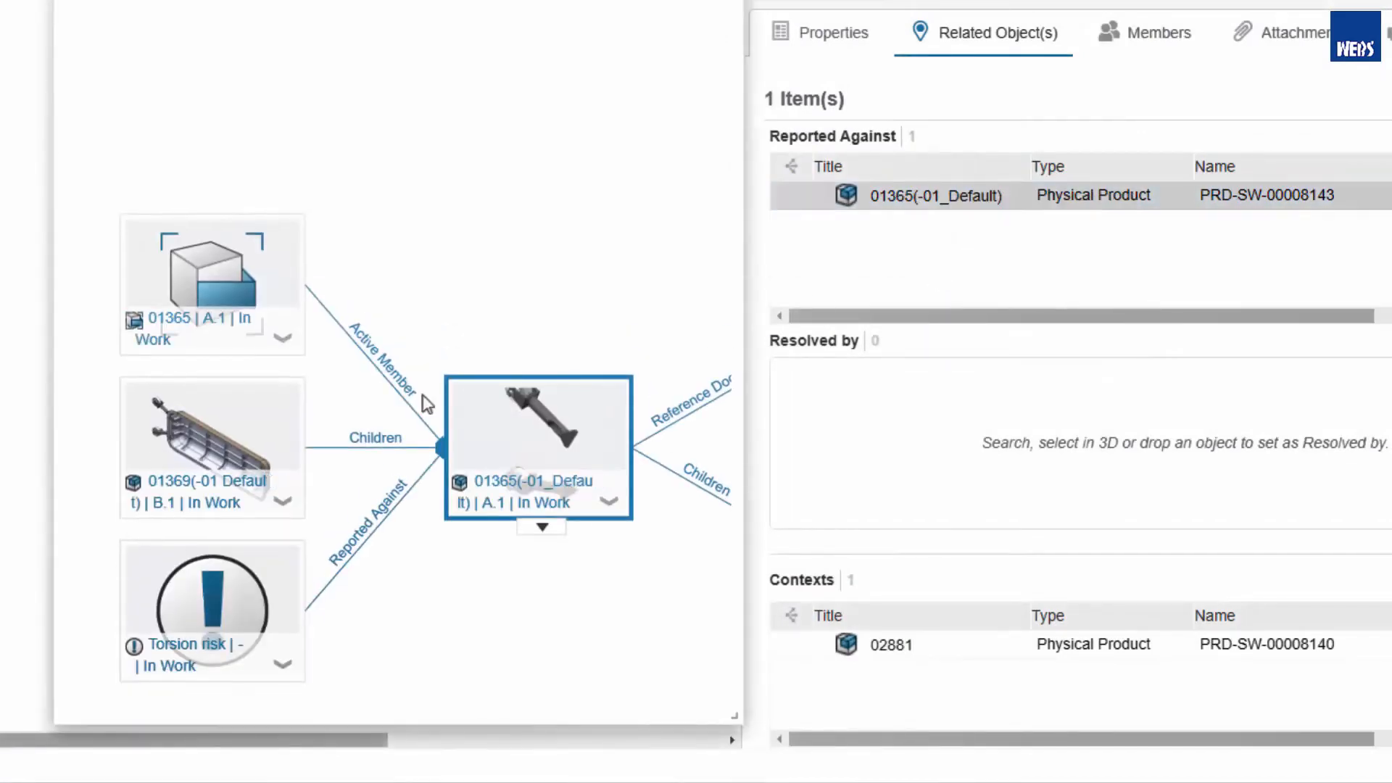
left_click_drag(195, 462, 882, 696)
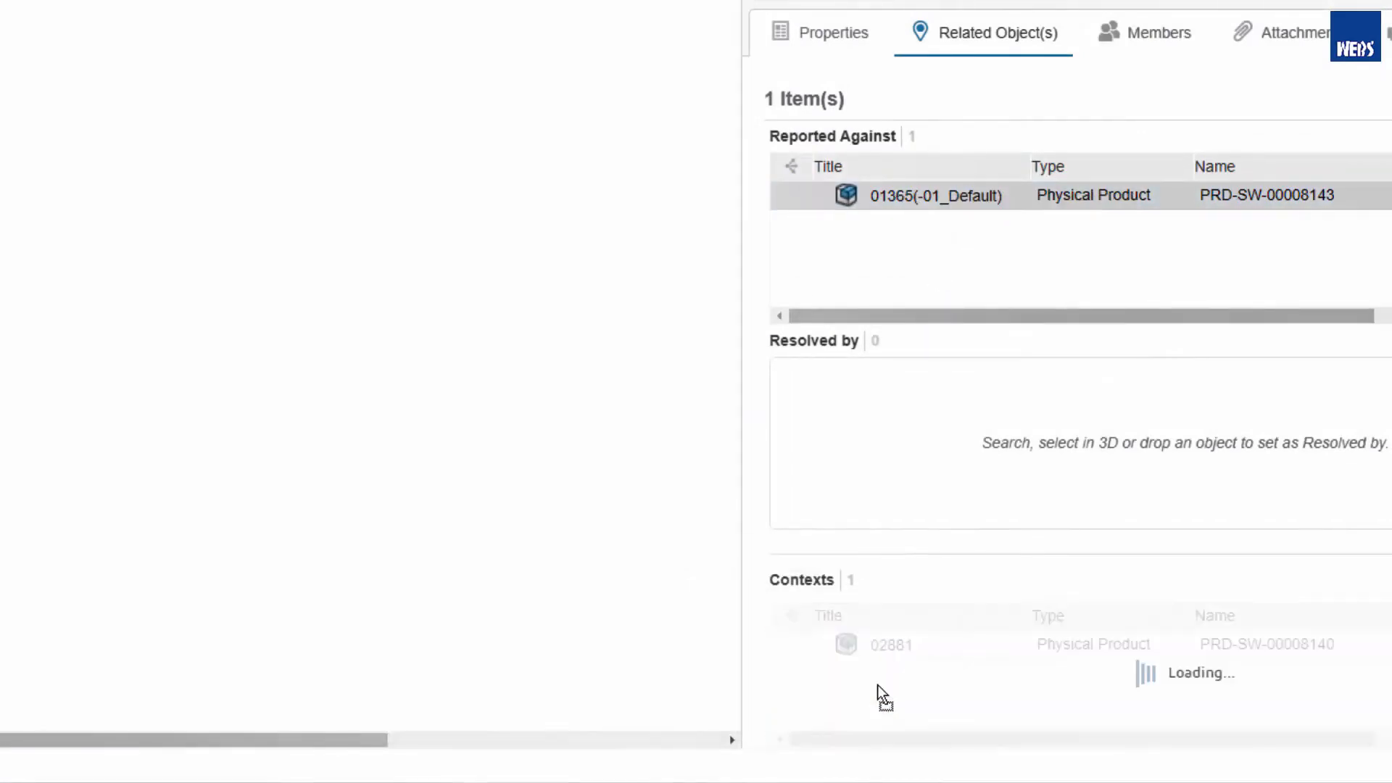
- Open the context assembly 01369 in SOLIDWORKS and check who has it reserved
right_click(884, 681)
mouse_move(963, 535)
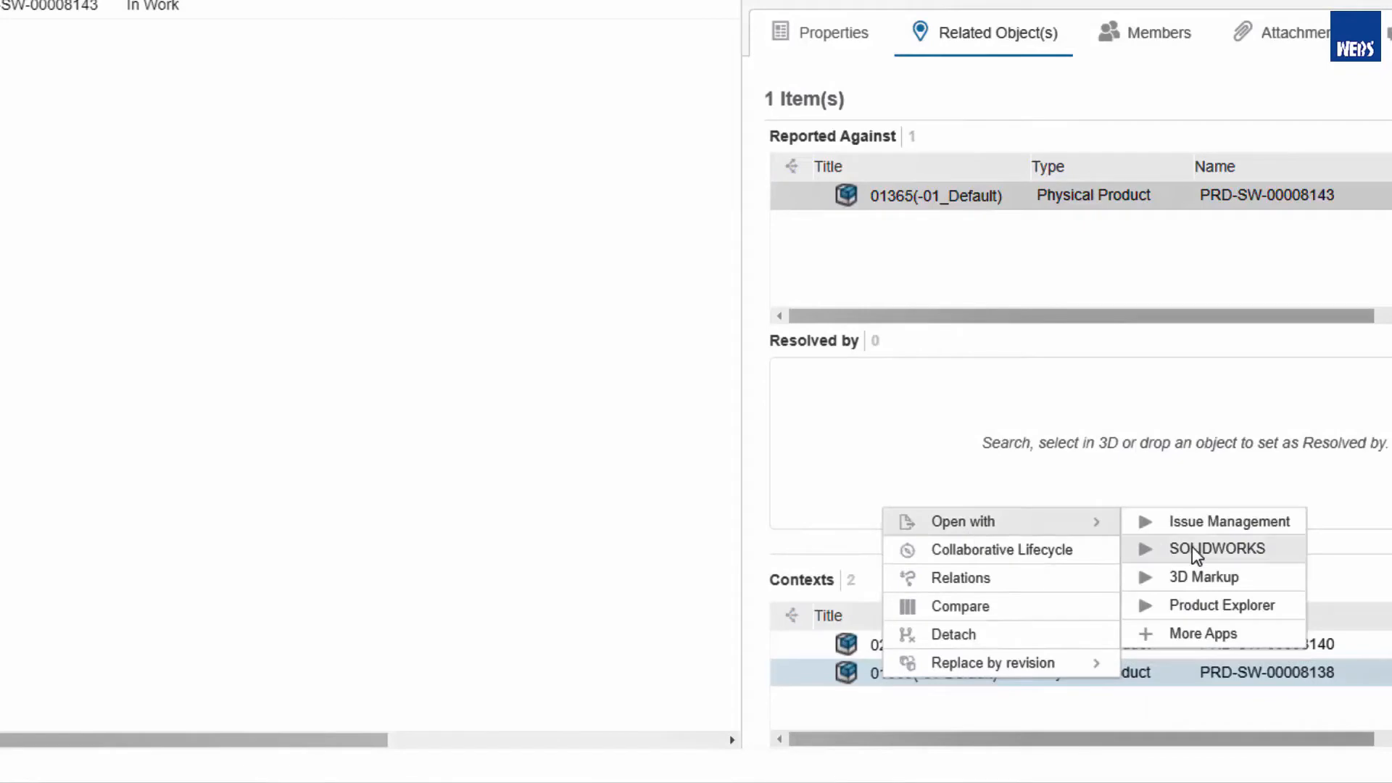
left_click(1216, 549)
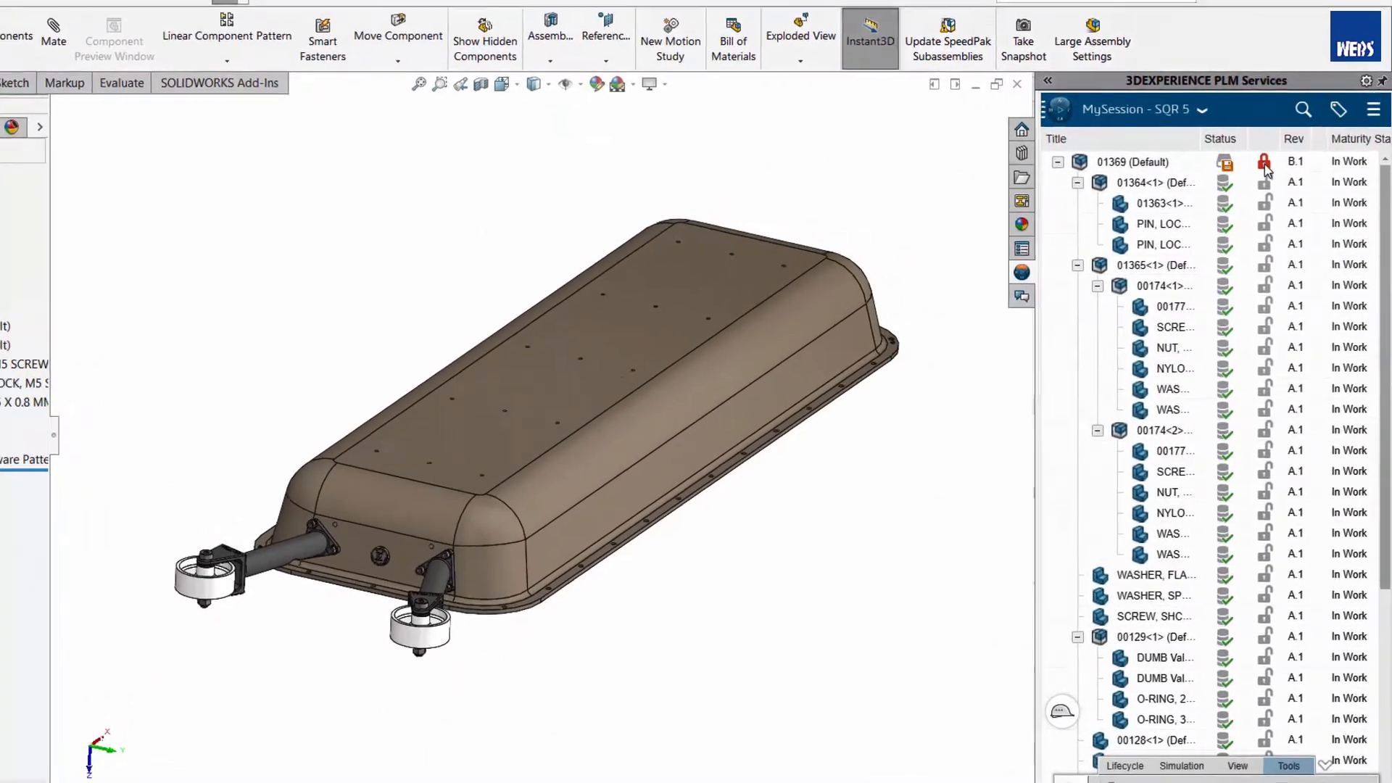
mouse_move(1252, 155)
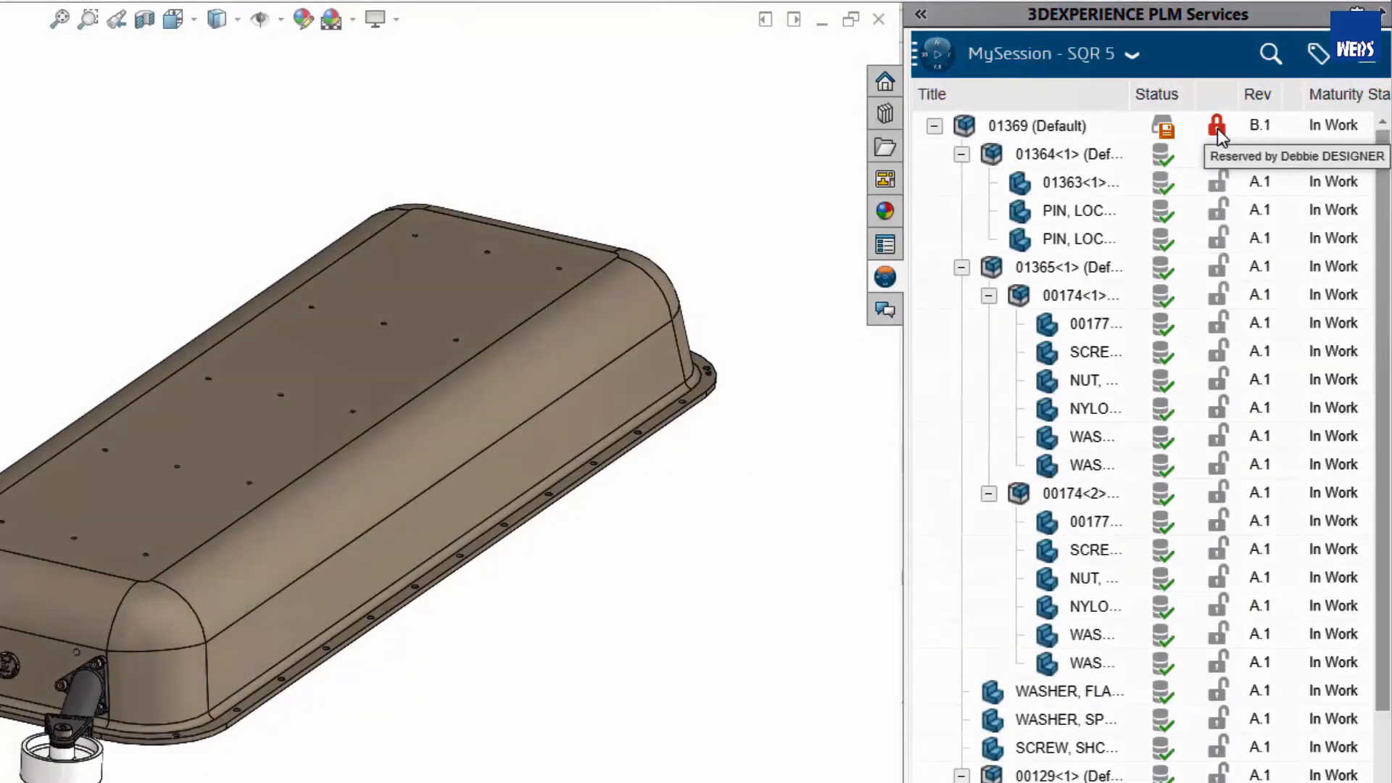
- Reserve the roller arm subassembly 01365 and open it on its own
right_click(1050, 267)
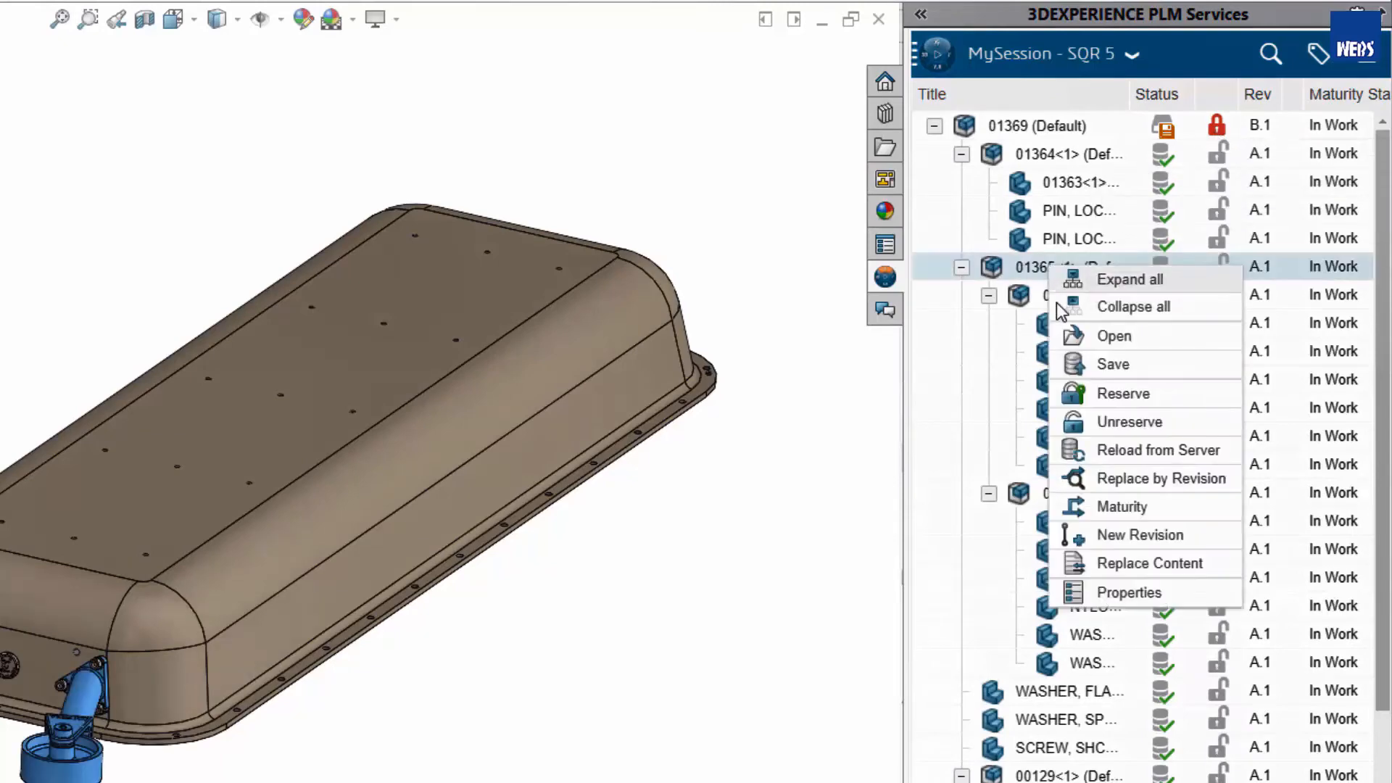
left_click(1094, 395)
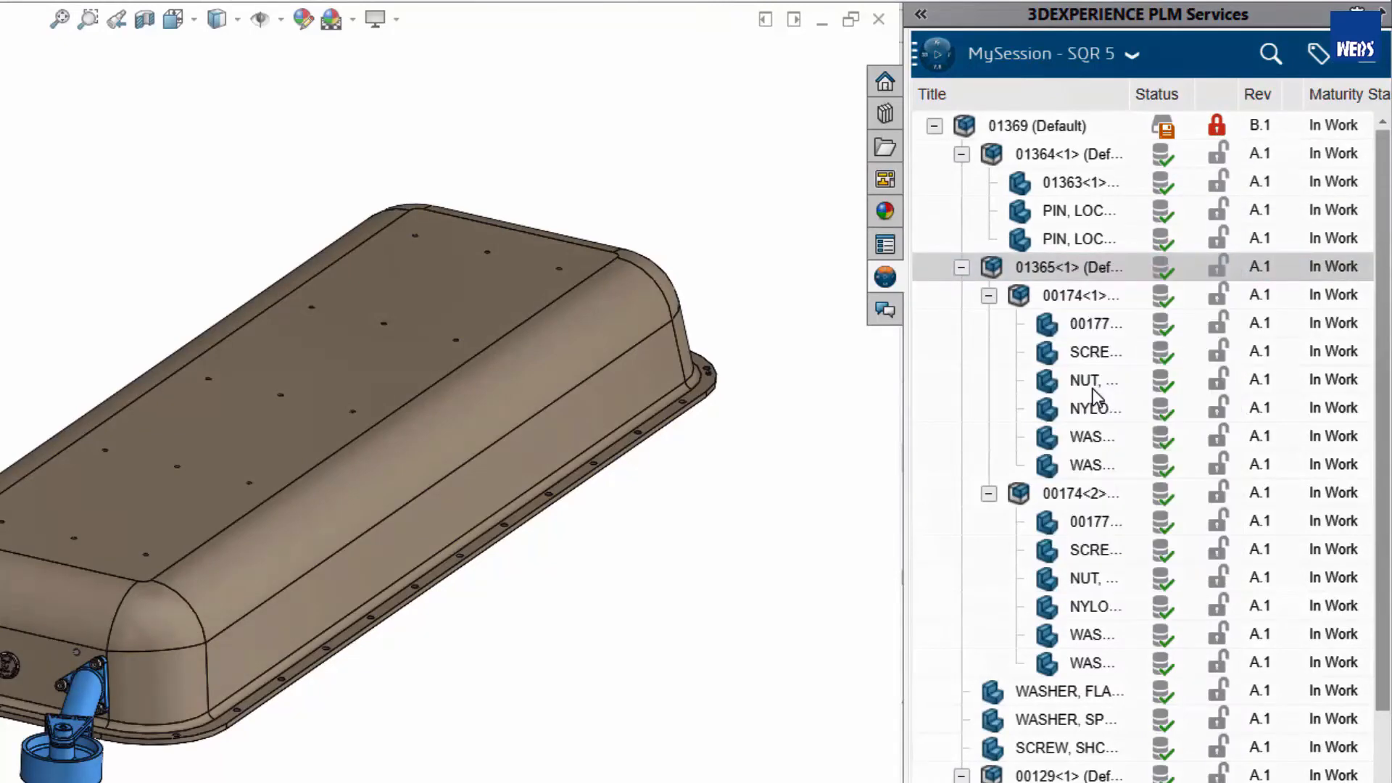
right_click(1057, 269)
left_click(1109, 337)
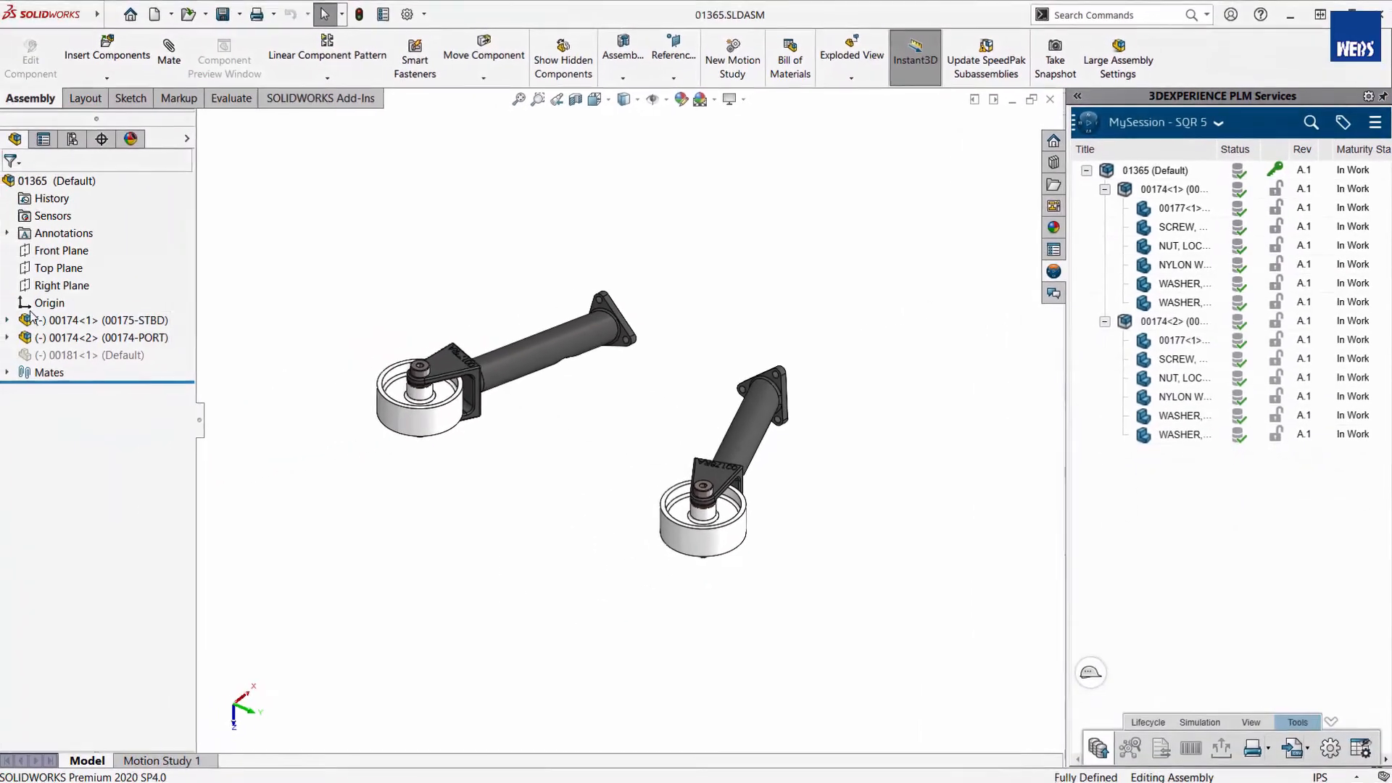
- Save assembly 01365 to 3DEXPERIENCE with its modified components reserved, releasing the reservation after the save
right_click(1135, 176)
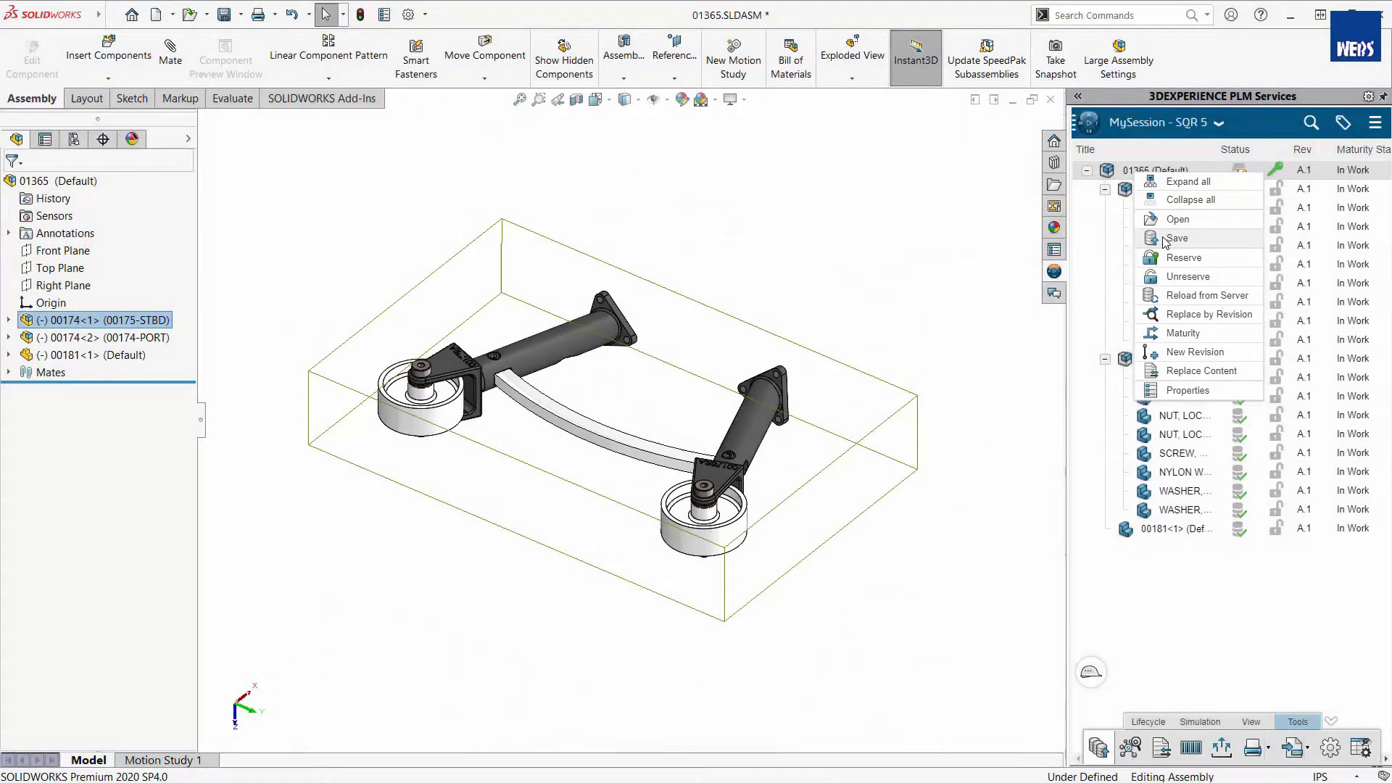
left_click(1174, 239)
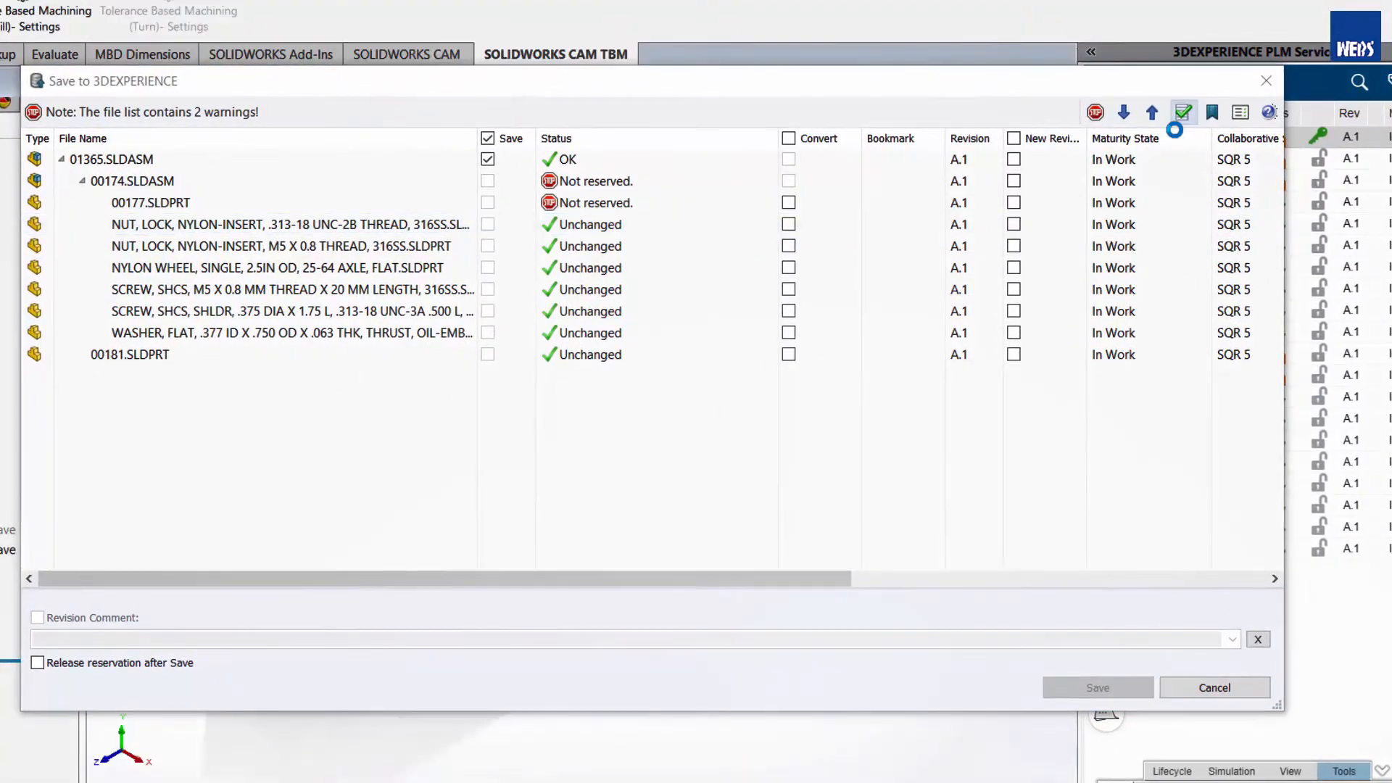
left_click(1175, 124)
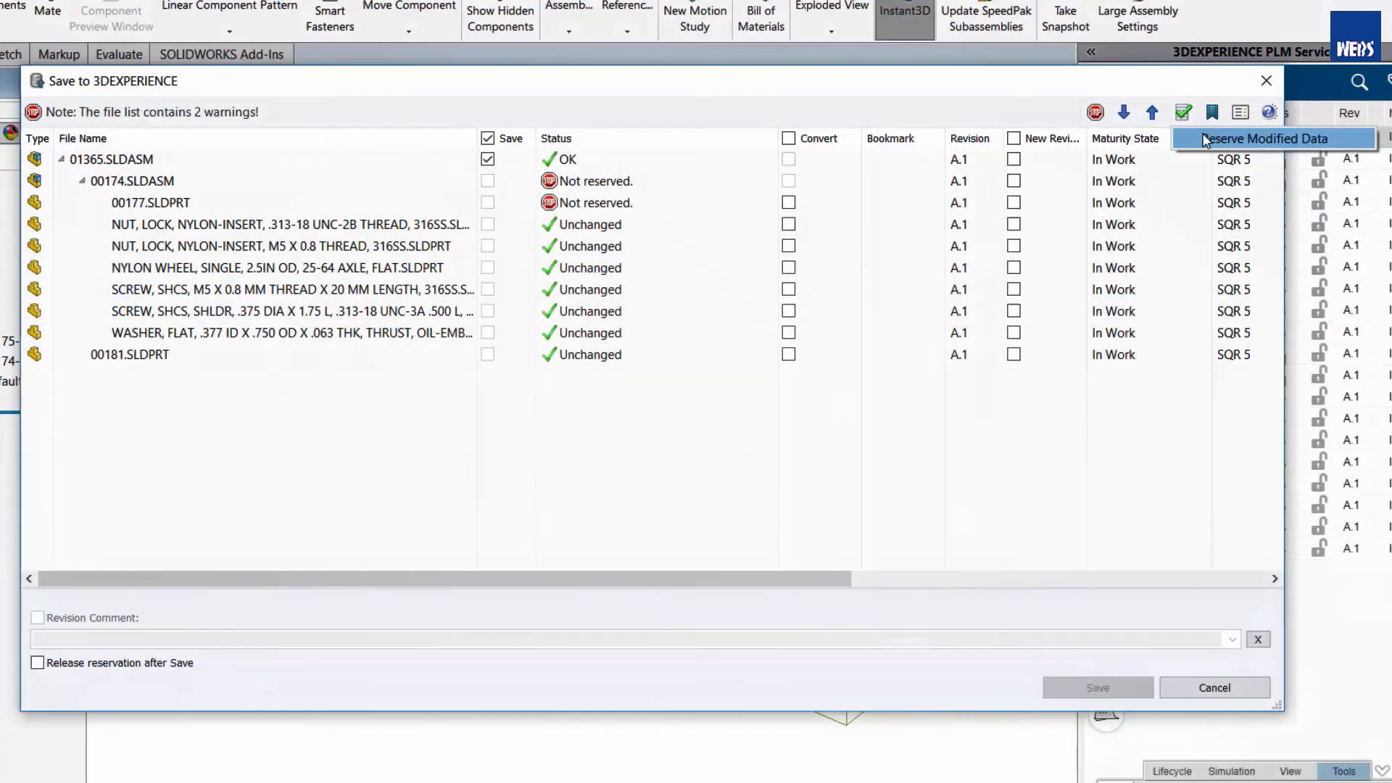
left_click(1205, 139)
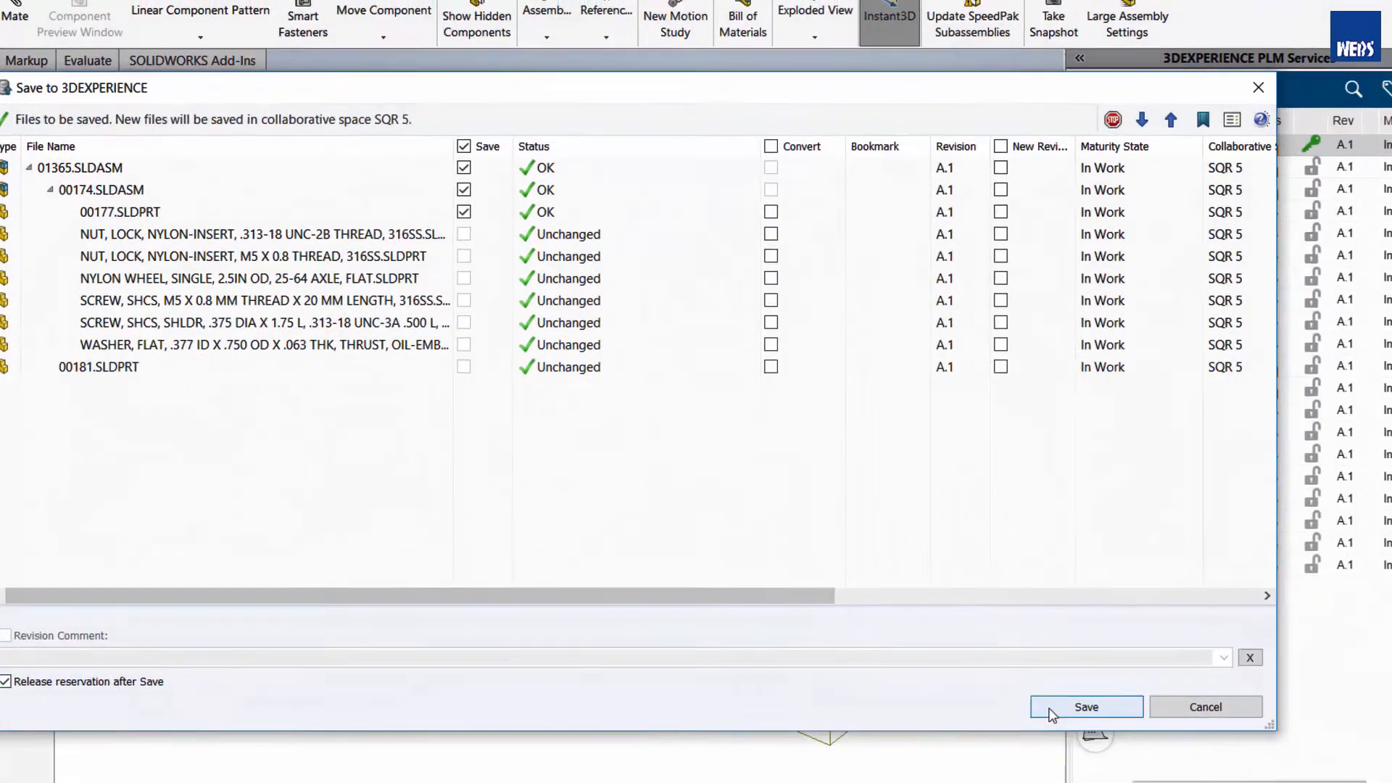
left_click(1097, 687)
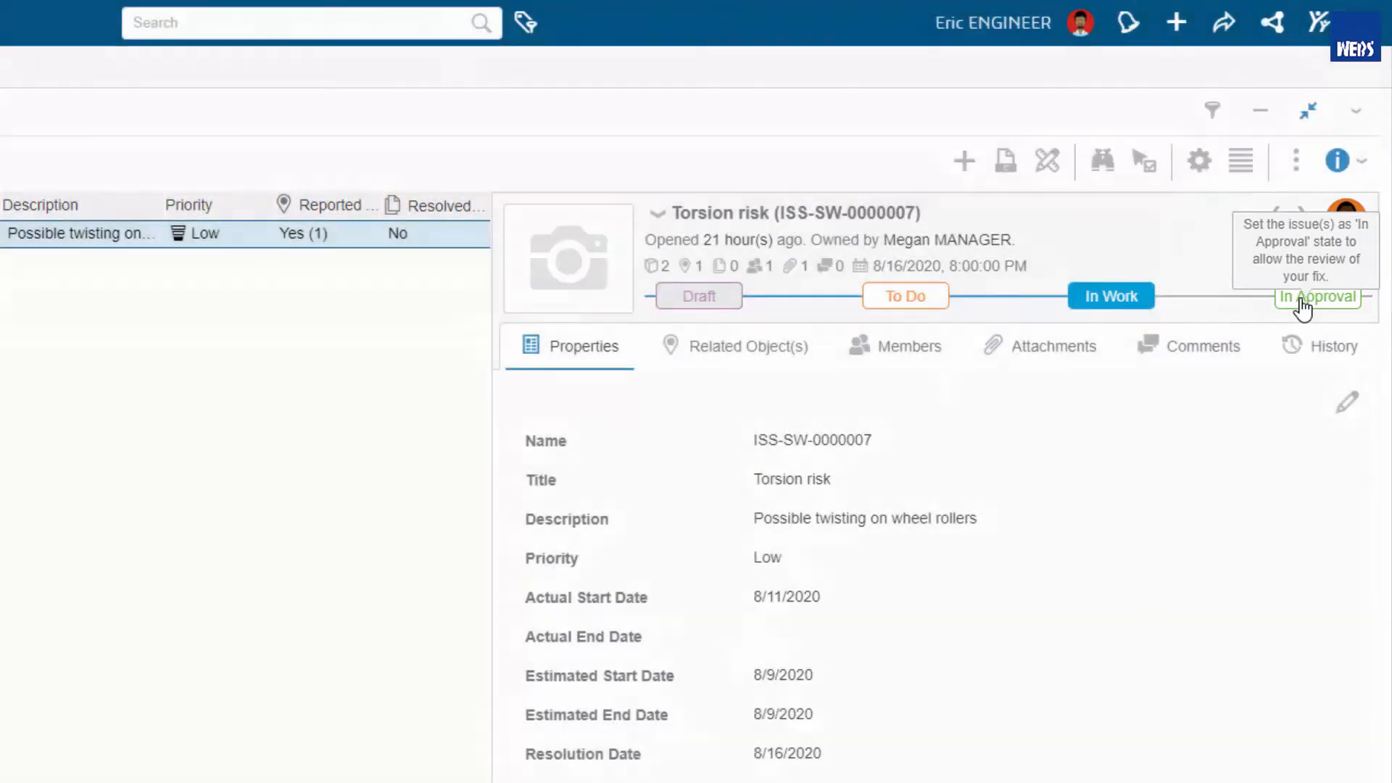
- Set the Torsion risk issue to In Approval on the 3DEXPERIENCE dashboard and open the list of communities
left_click(1302, 304)
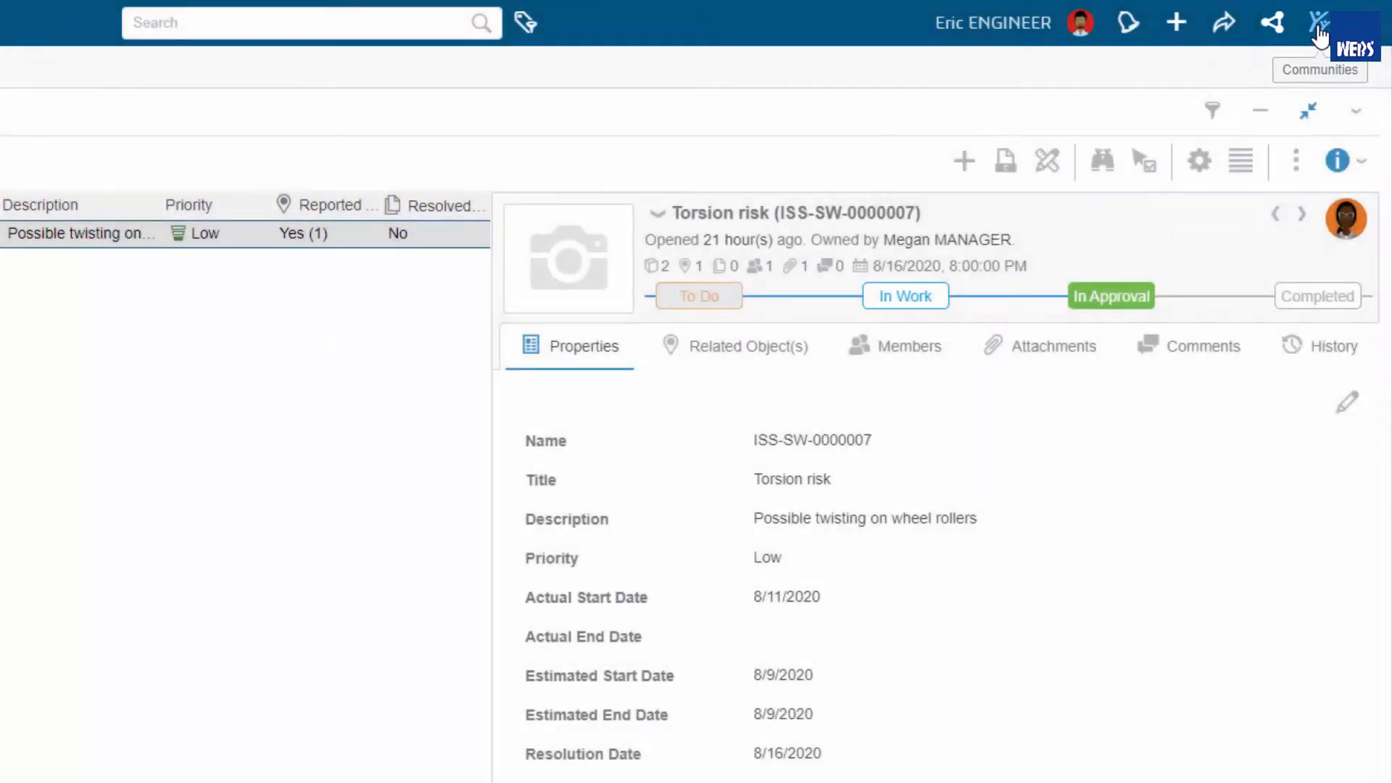
left_click(1319, 36)
left_click(892, 110)
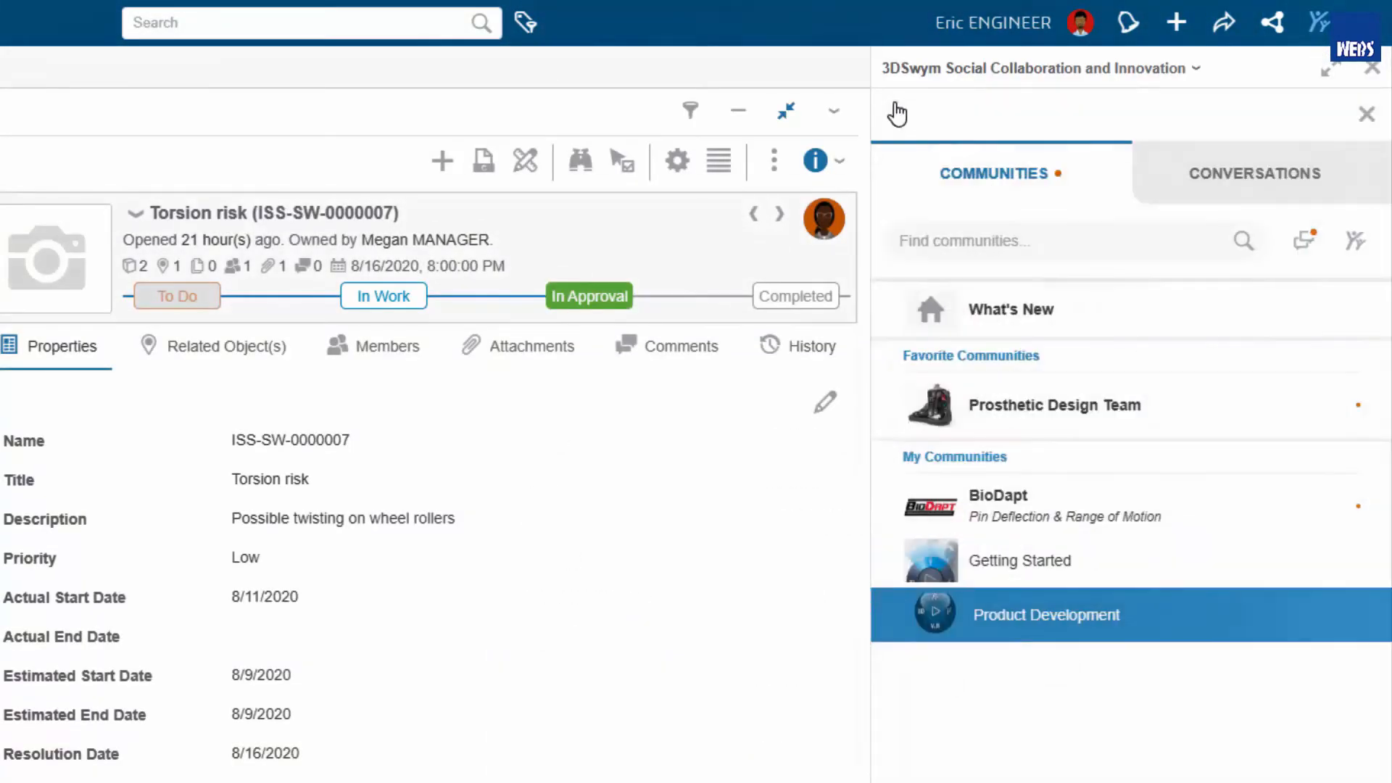
- Start a direct conversation with the designer and send the message "Refresh 1365, changes made"
left_click(1181, 181)
left_click(1077, 515)
left_click(963, 754)
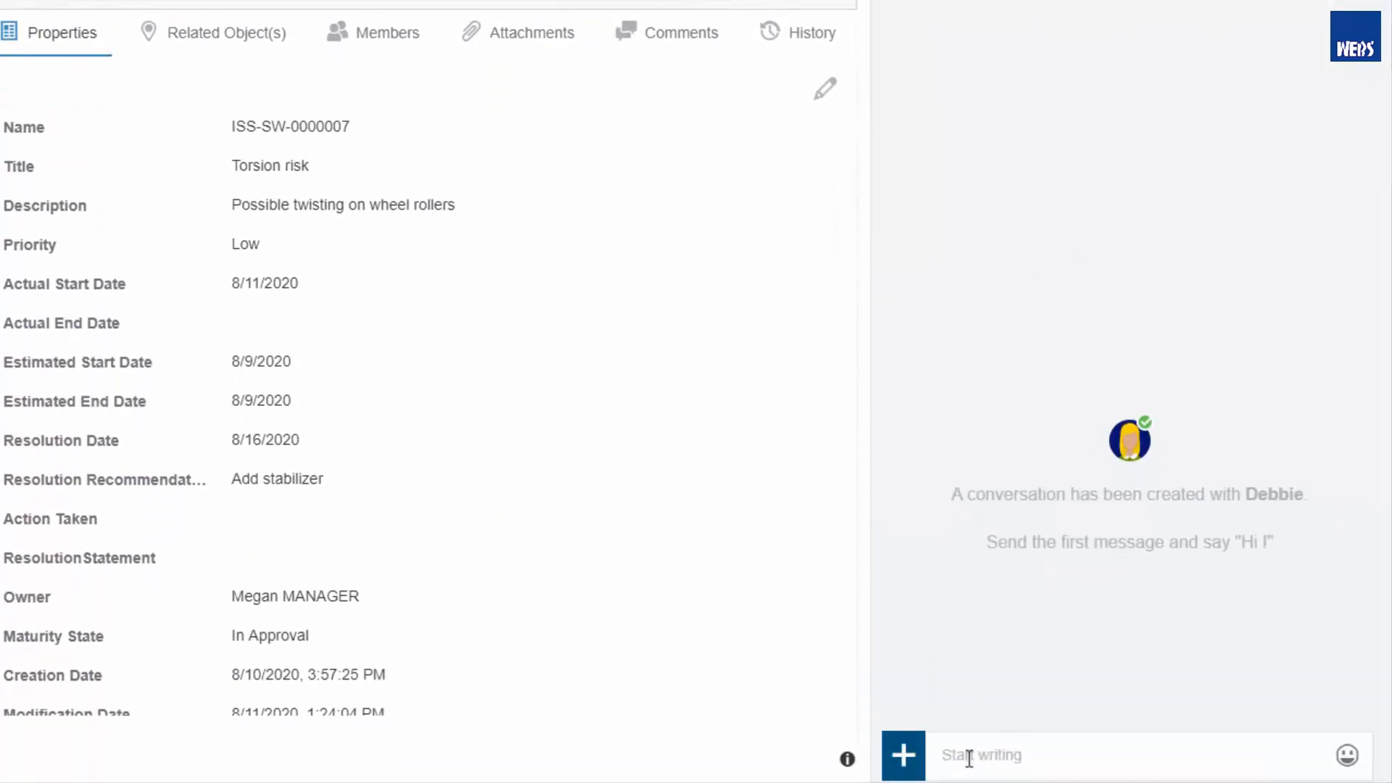
type("Refresh 1365,changes made")
key("Return")
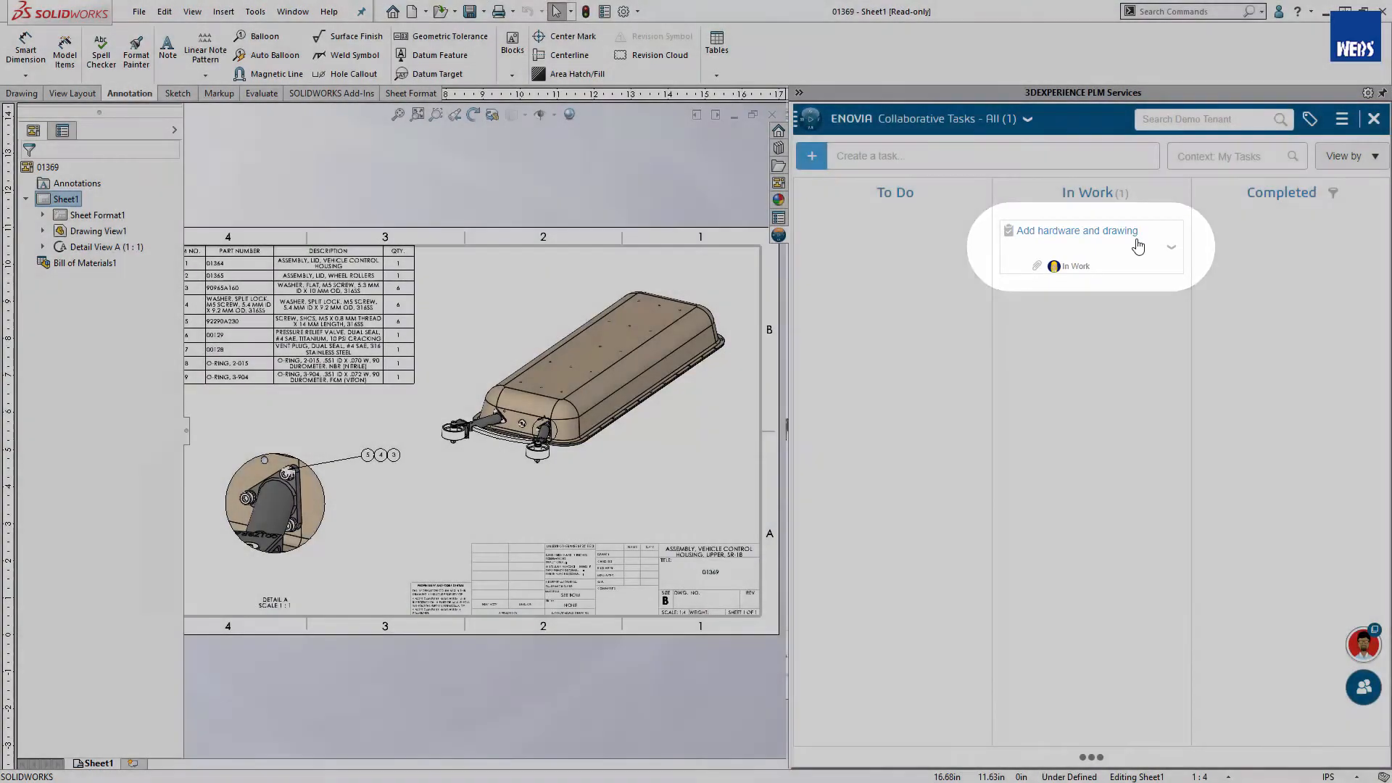
- Add drawing 01369 as a deliverable of the In Work task Add hardware and drawing
left_click(1137, 240)
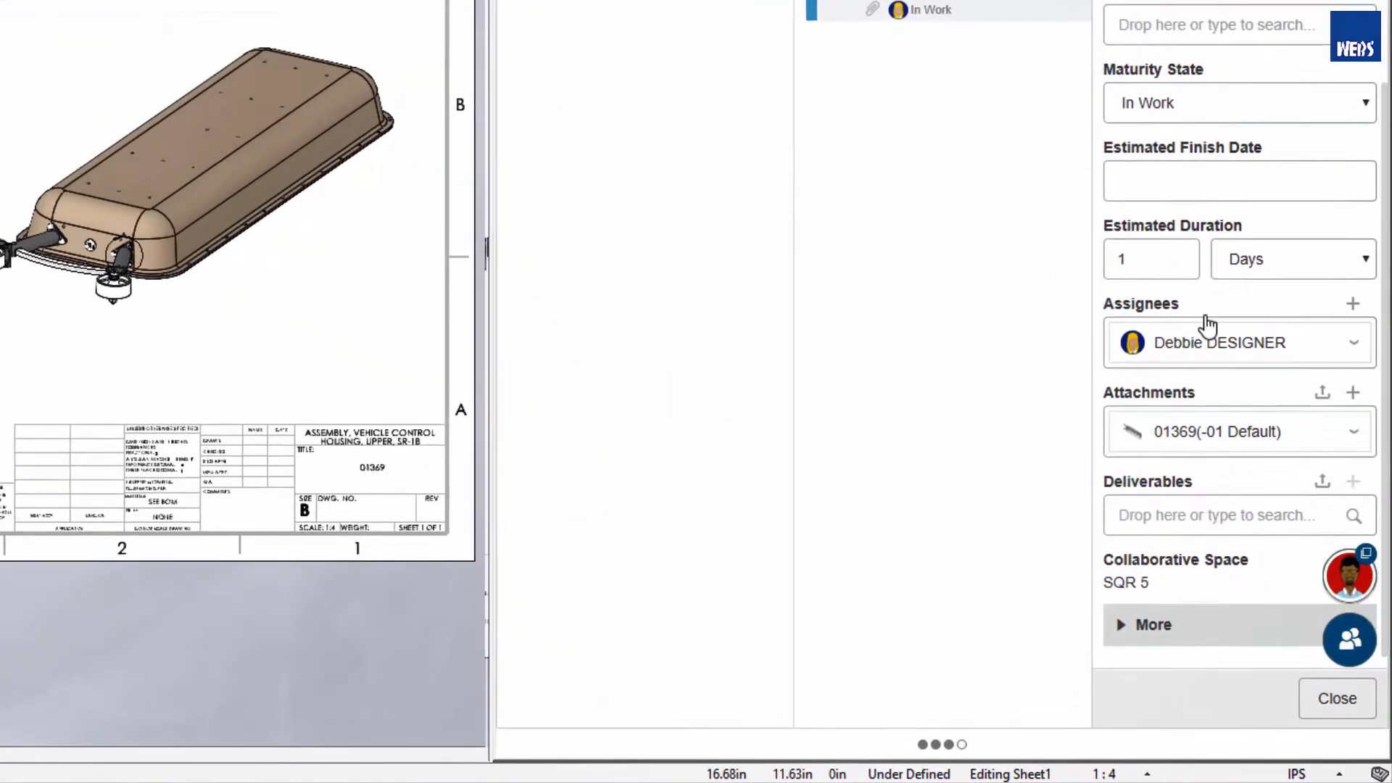
left_click(1206, 513)
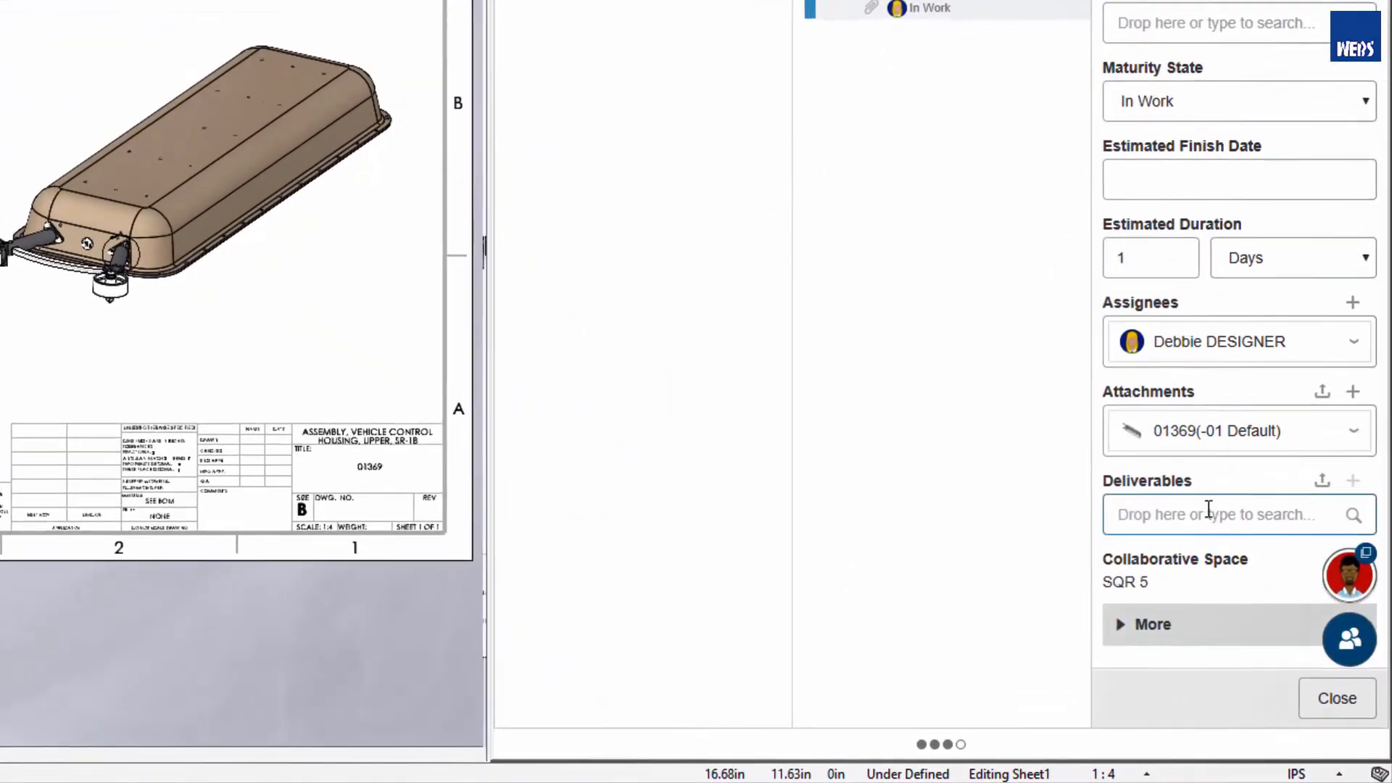
type("01369")
left_click(1184, 370)
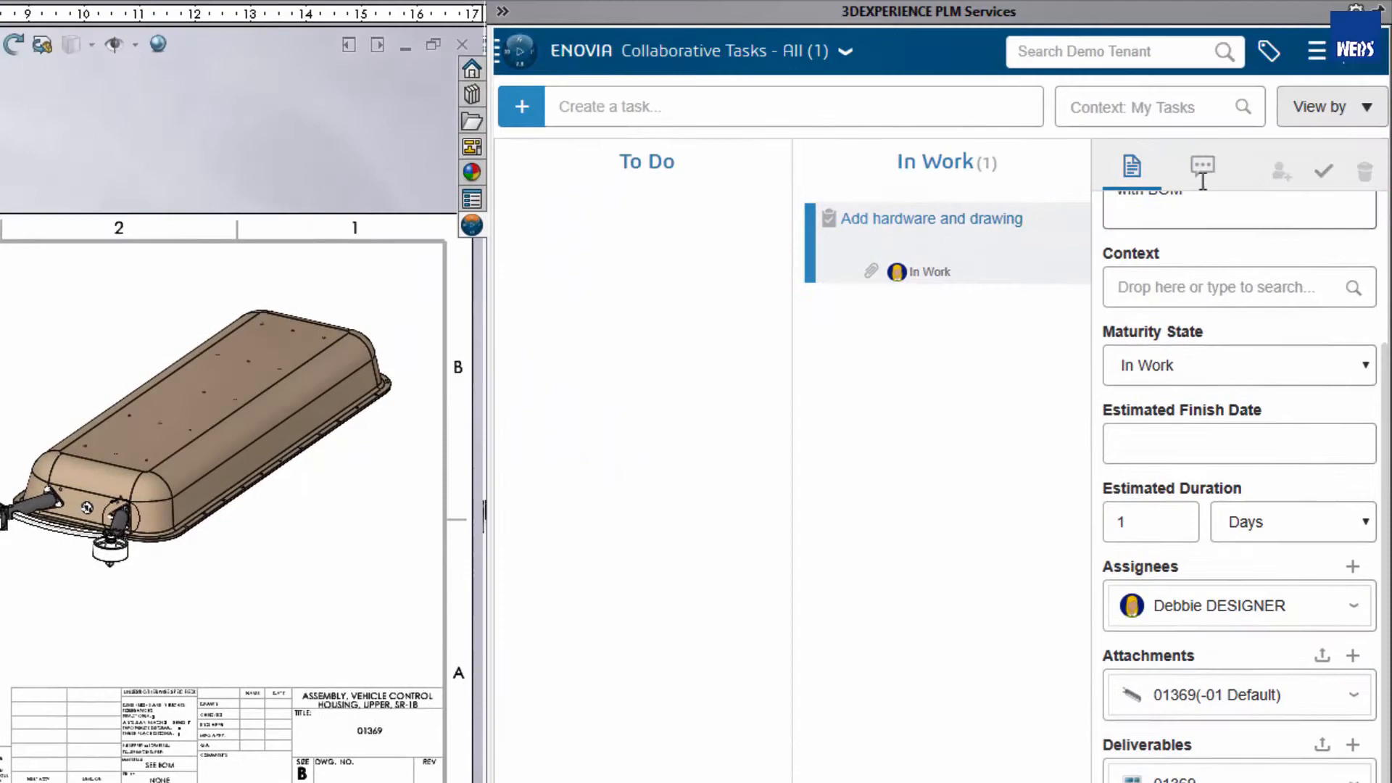
- Post a comment on the Add hardware and drawing task that mentions the manager and says "All done!"
left_click(1202, 168)
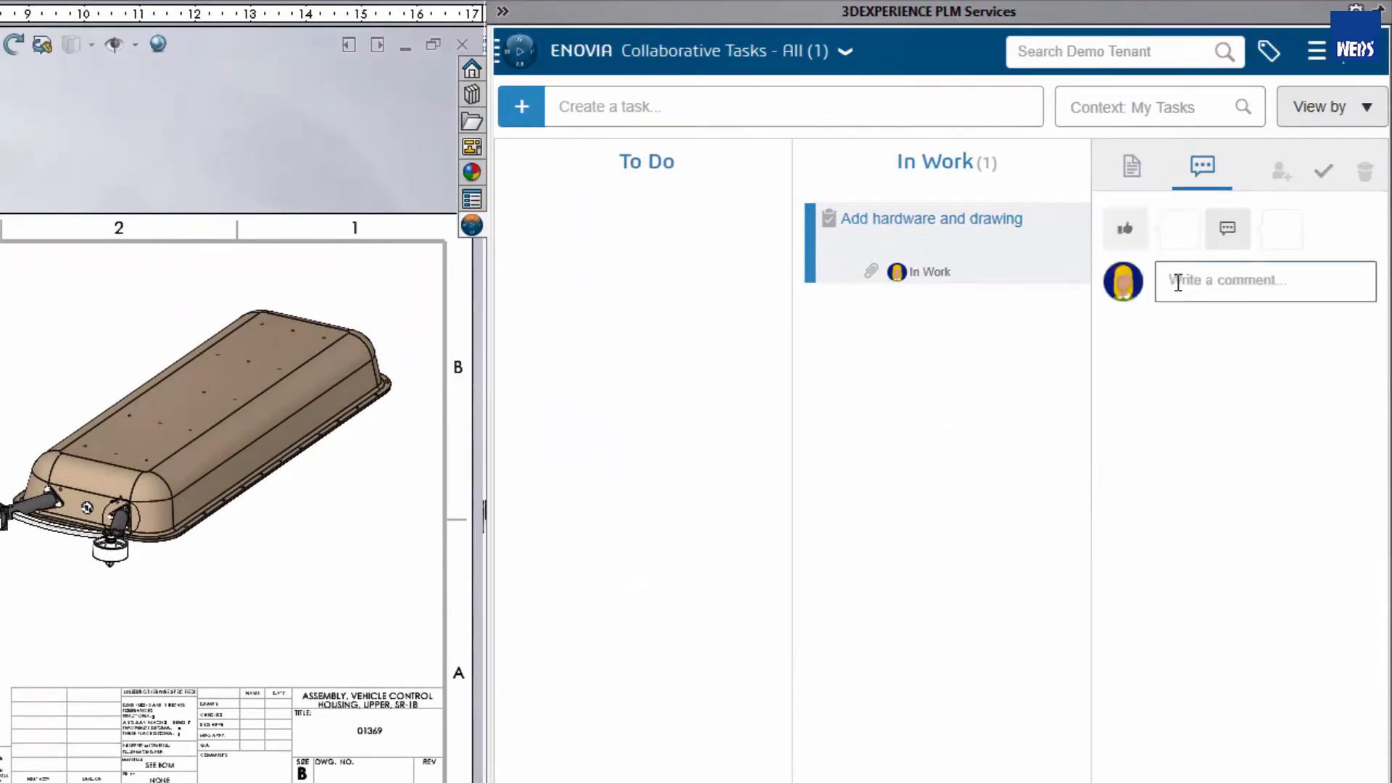
left_click(1174, 281)
type("@Megan")
left_click(1109, 319)
type("All done!")
left_click(1358, 280)
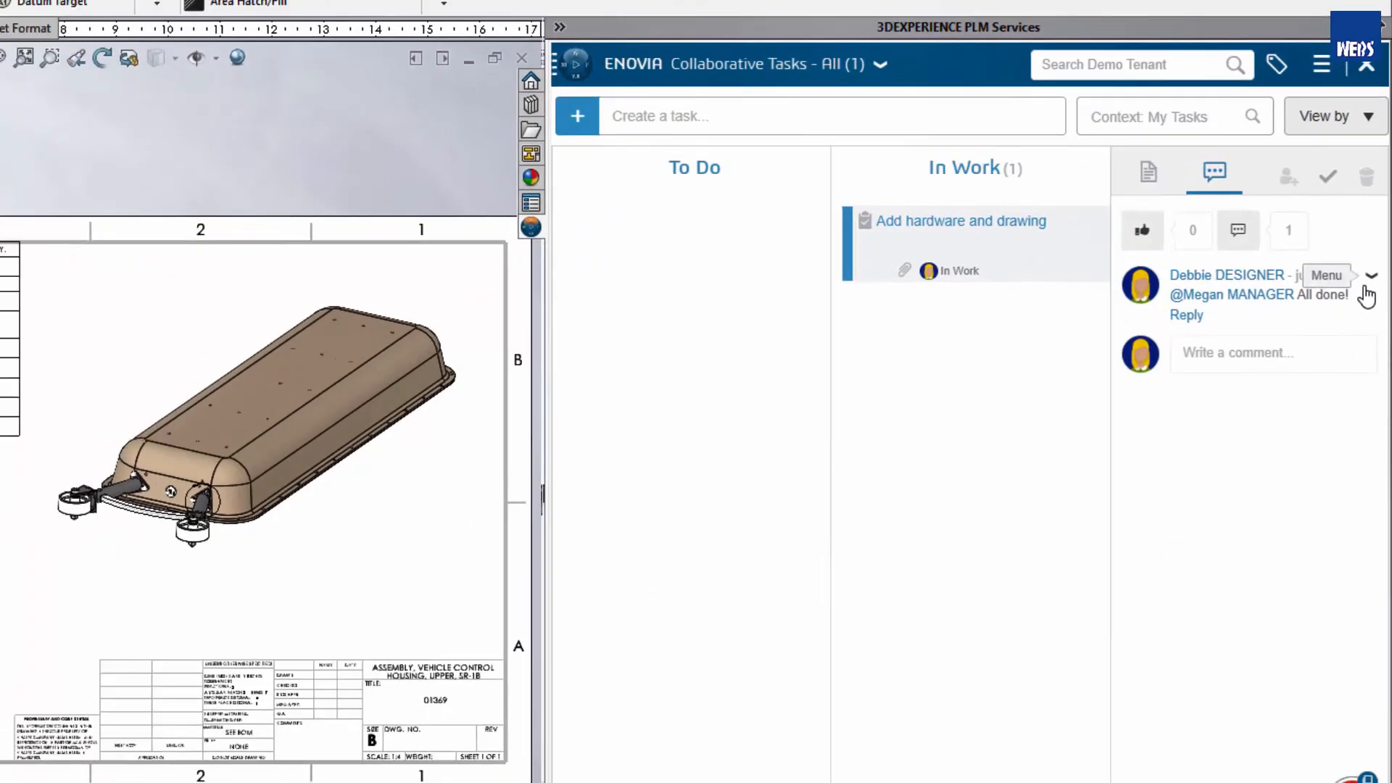
- Close the task details and move the Add hardware and drawing task to Completed
left_click(1302, 722)
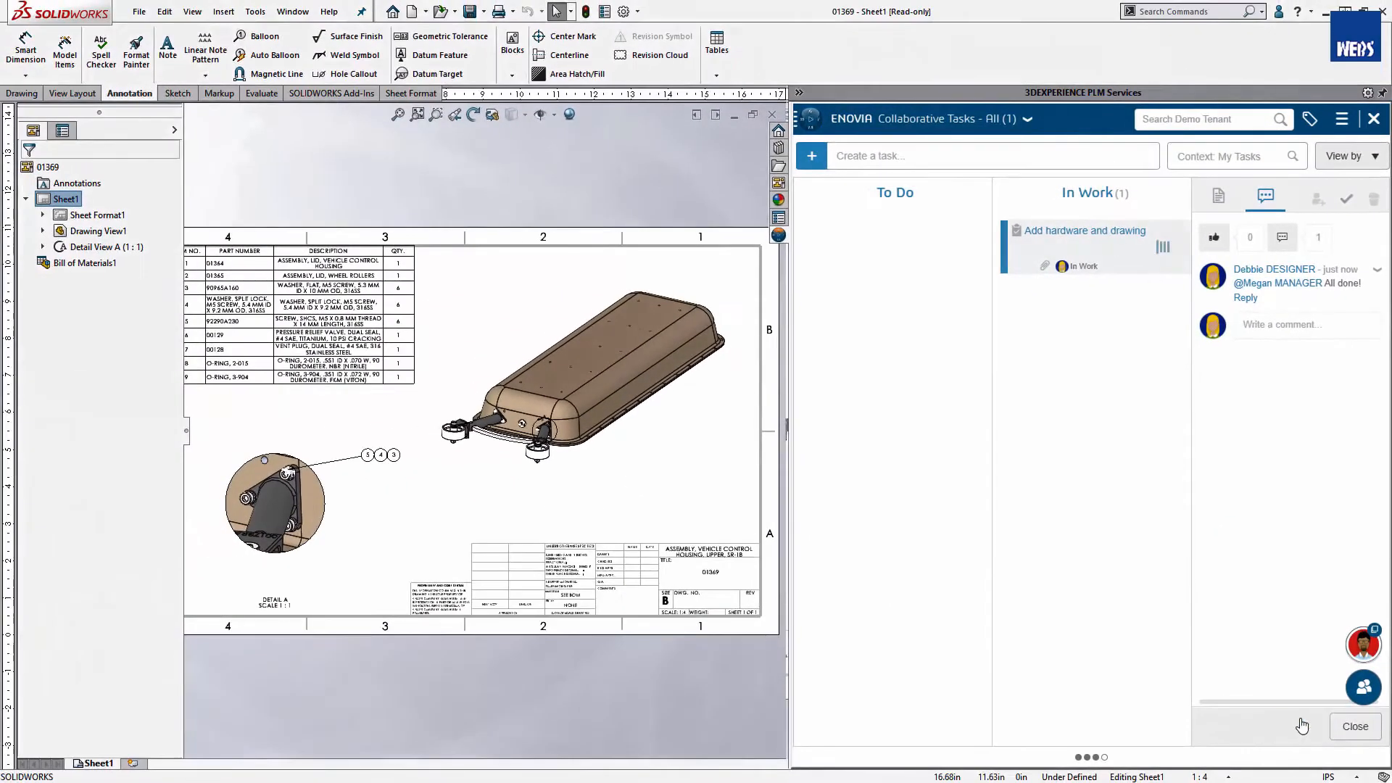
left_click(1338, 730)
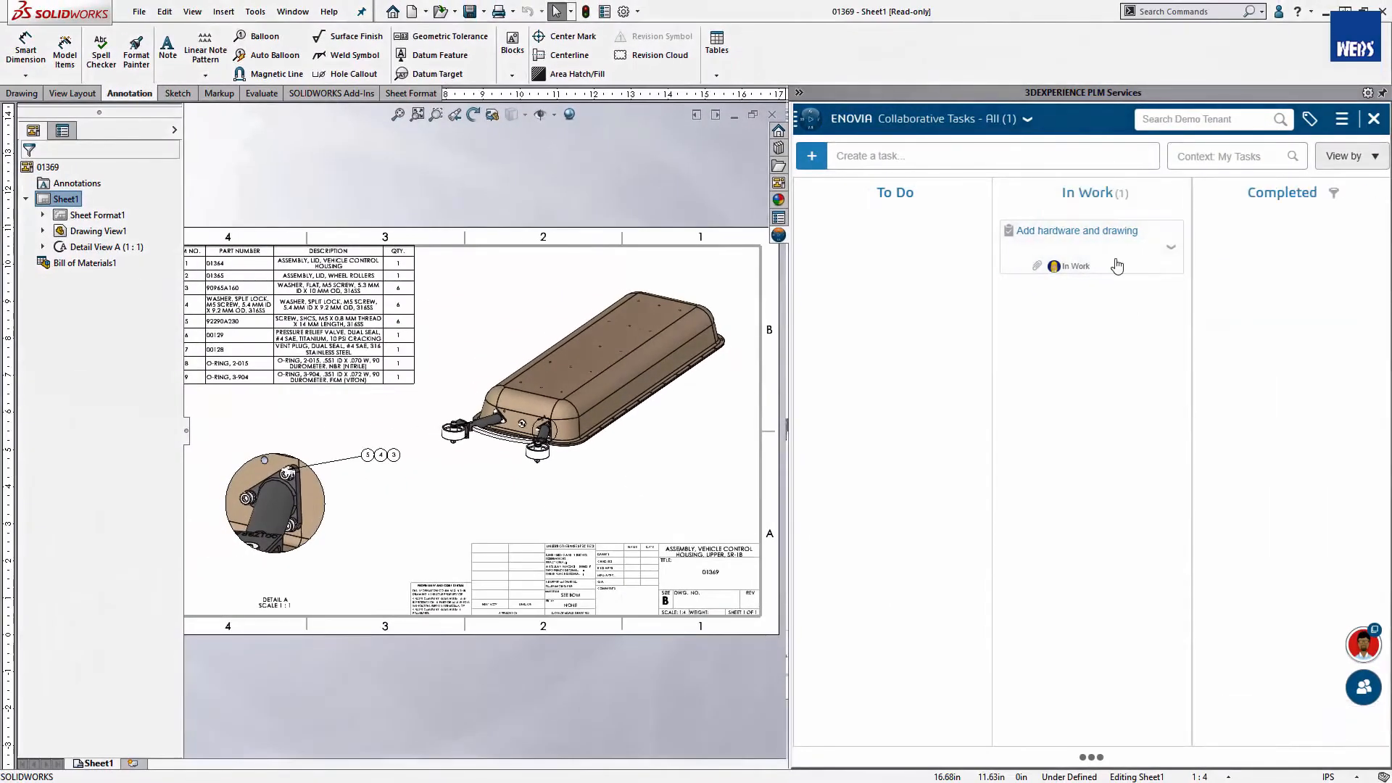
left_click_drag(1116, 266, 1316, 262)
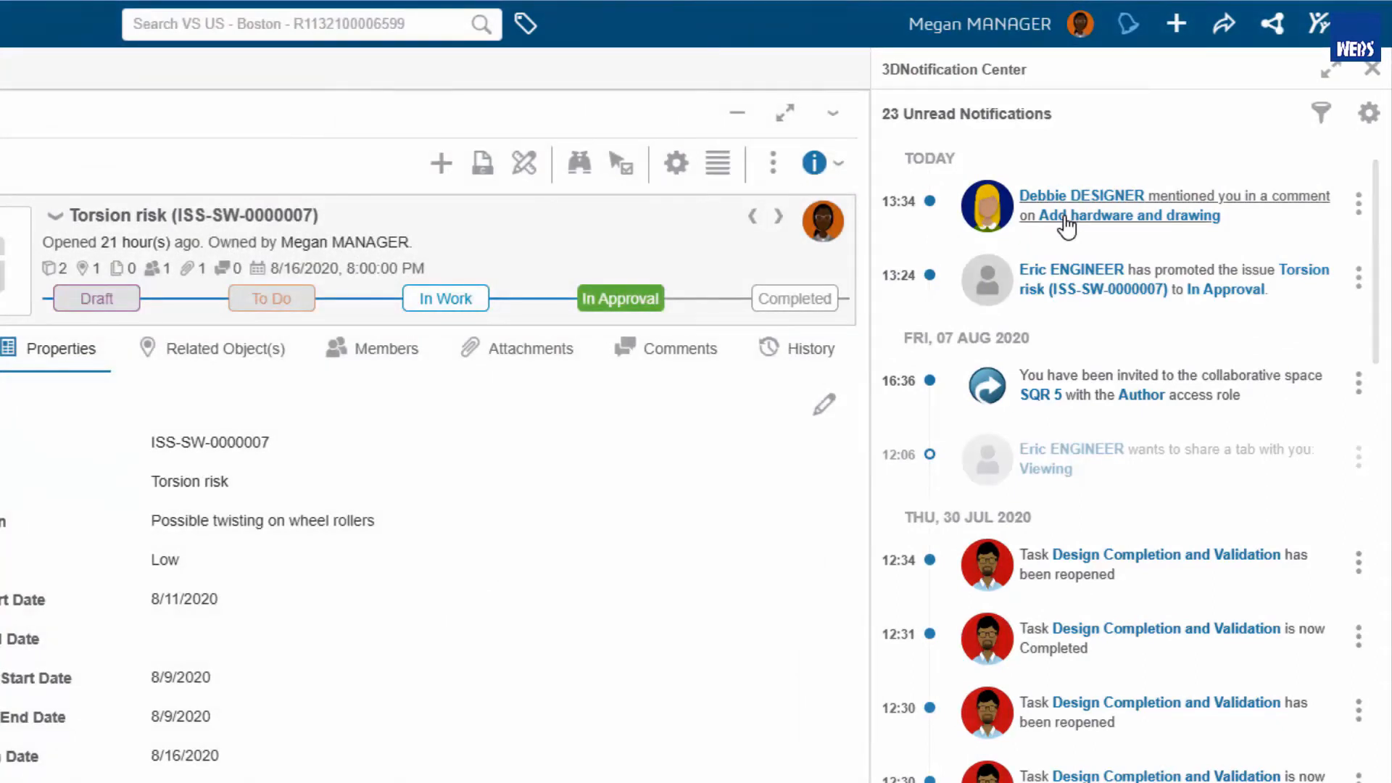
- Open the Torsion risk issue's attached 3D markup and examine the wheel roller arms of assembly 02881 up close
left_click(1128, 24)
left_click(1056, 351)
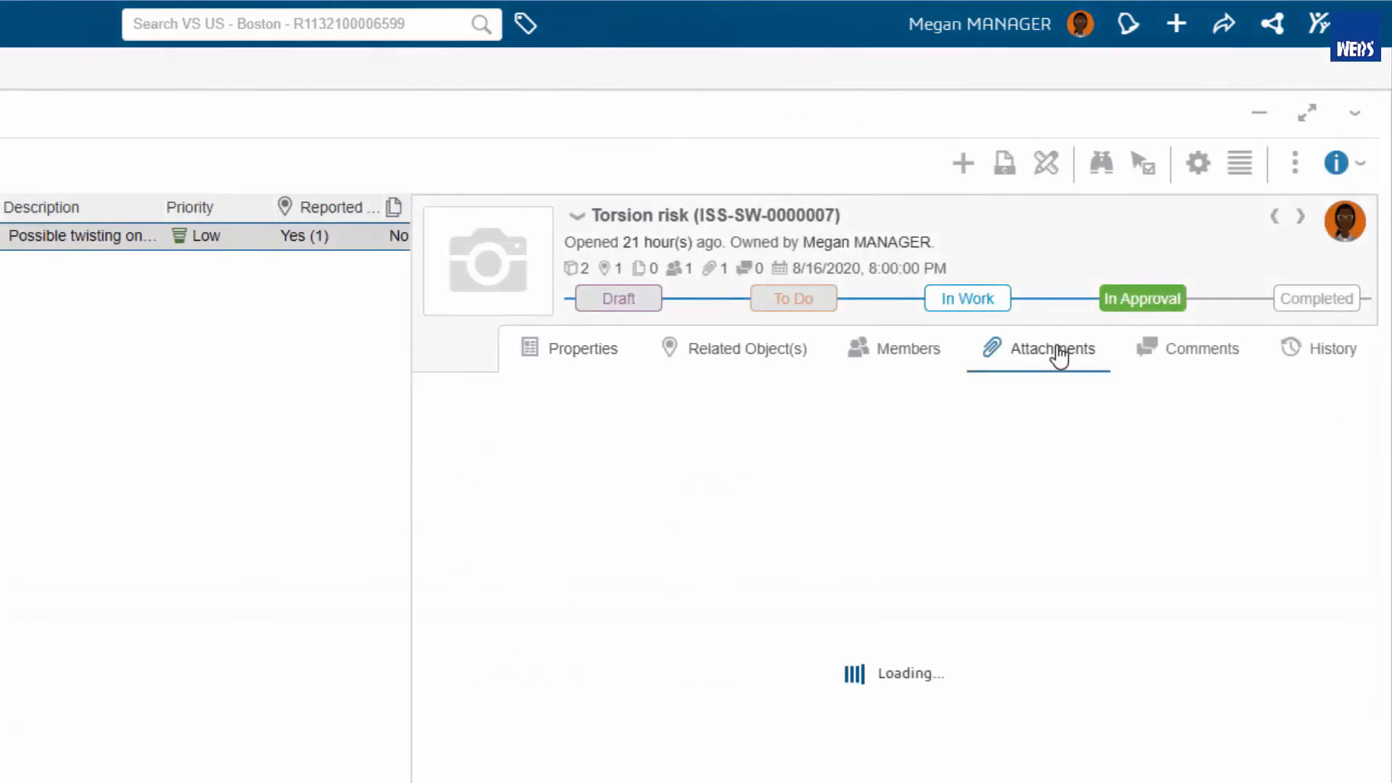
right_click(1241, 540)
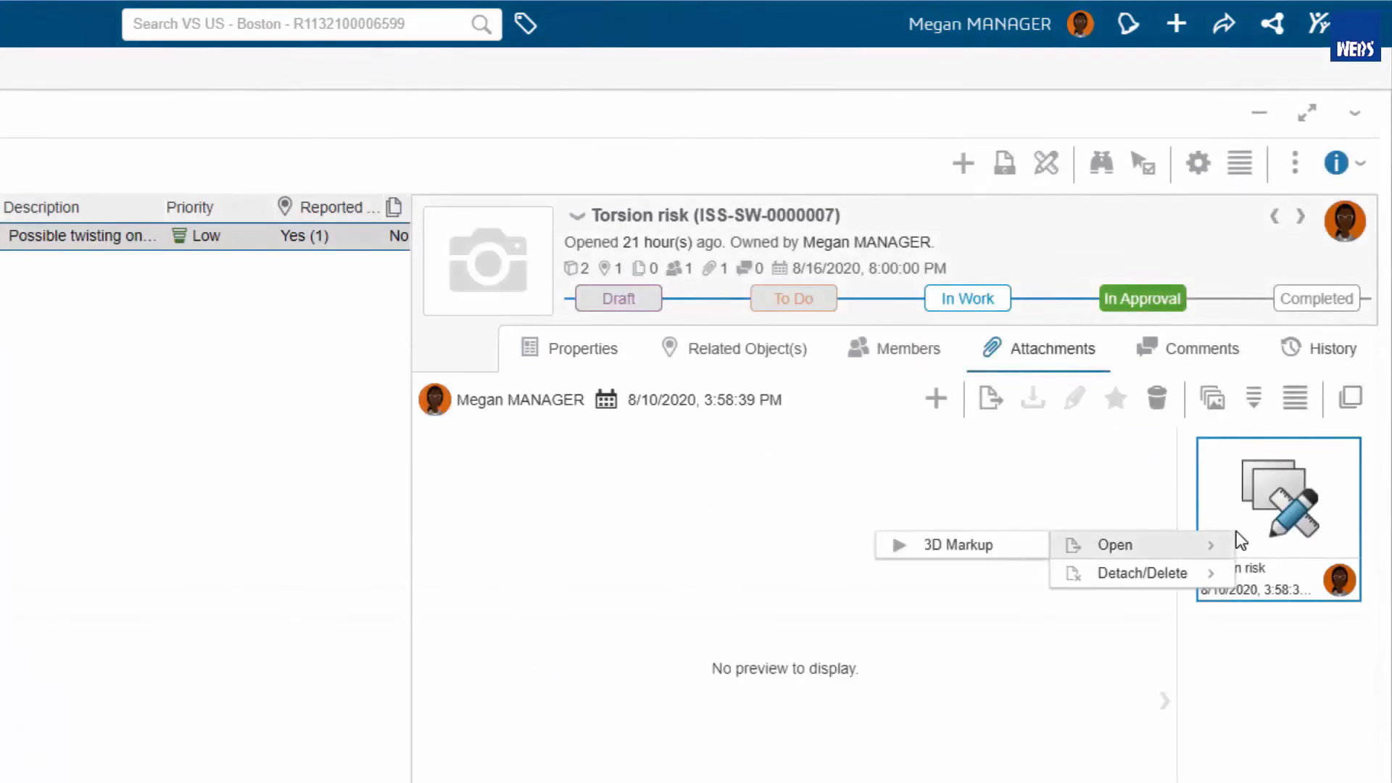
left_click(1029, 544)
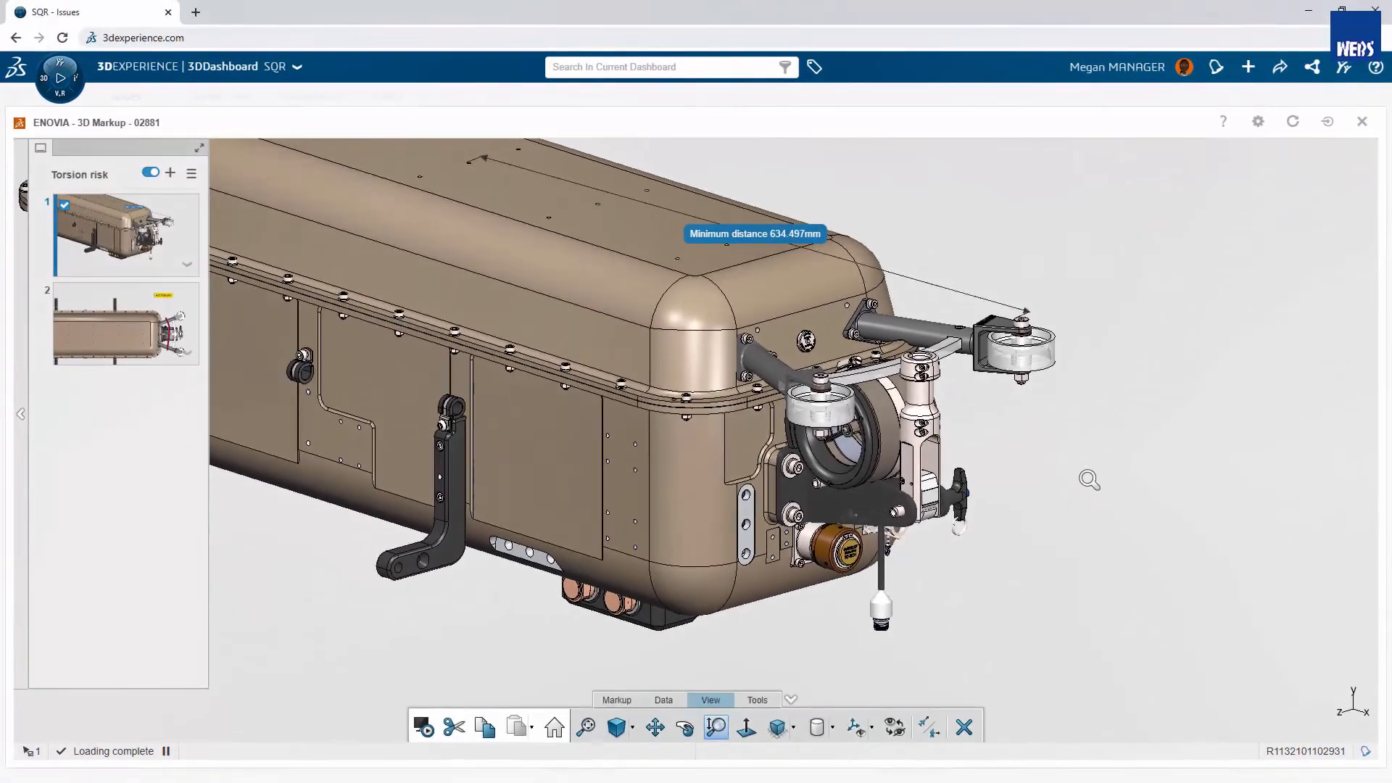
middle_click_drag(1089, 479, 1090, 410)
middle_click_drag(1063, 481, 1227, 658)
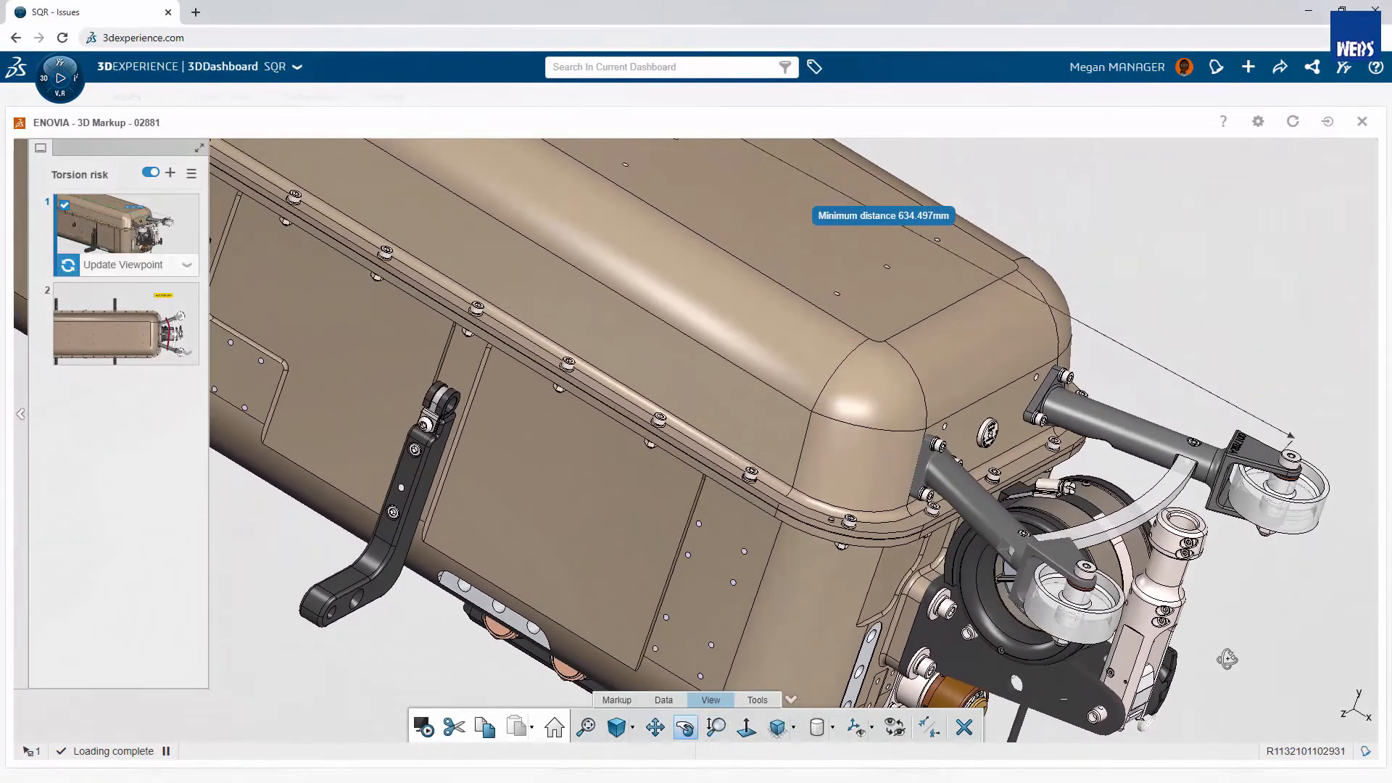
- Close the 3D markup and set the Torsion risk issue to Completed
left_click(1362, 121)
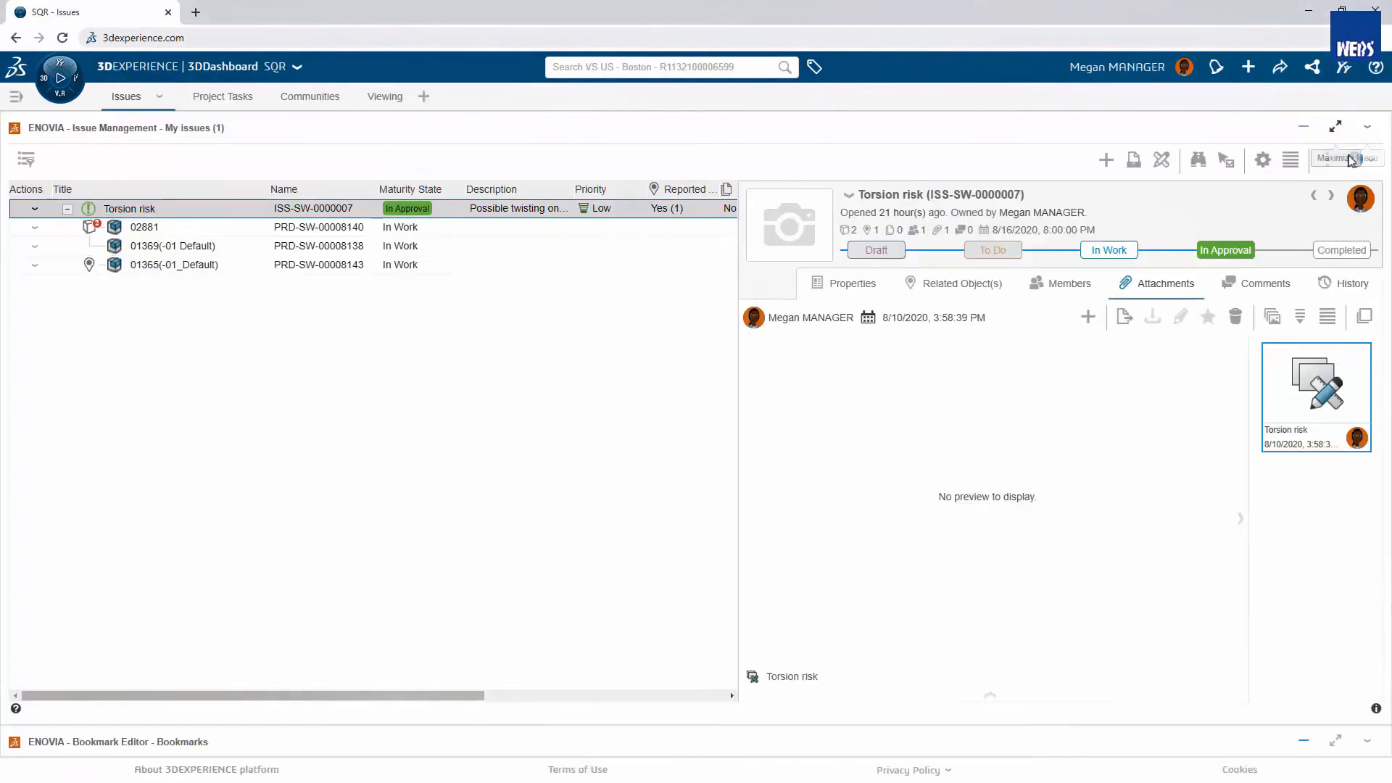
left_click(1316, 254)
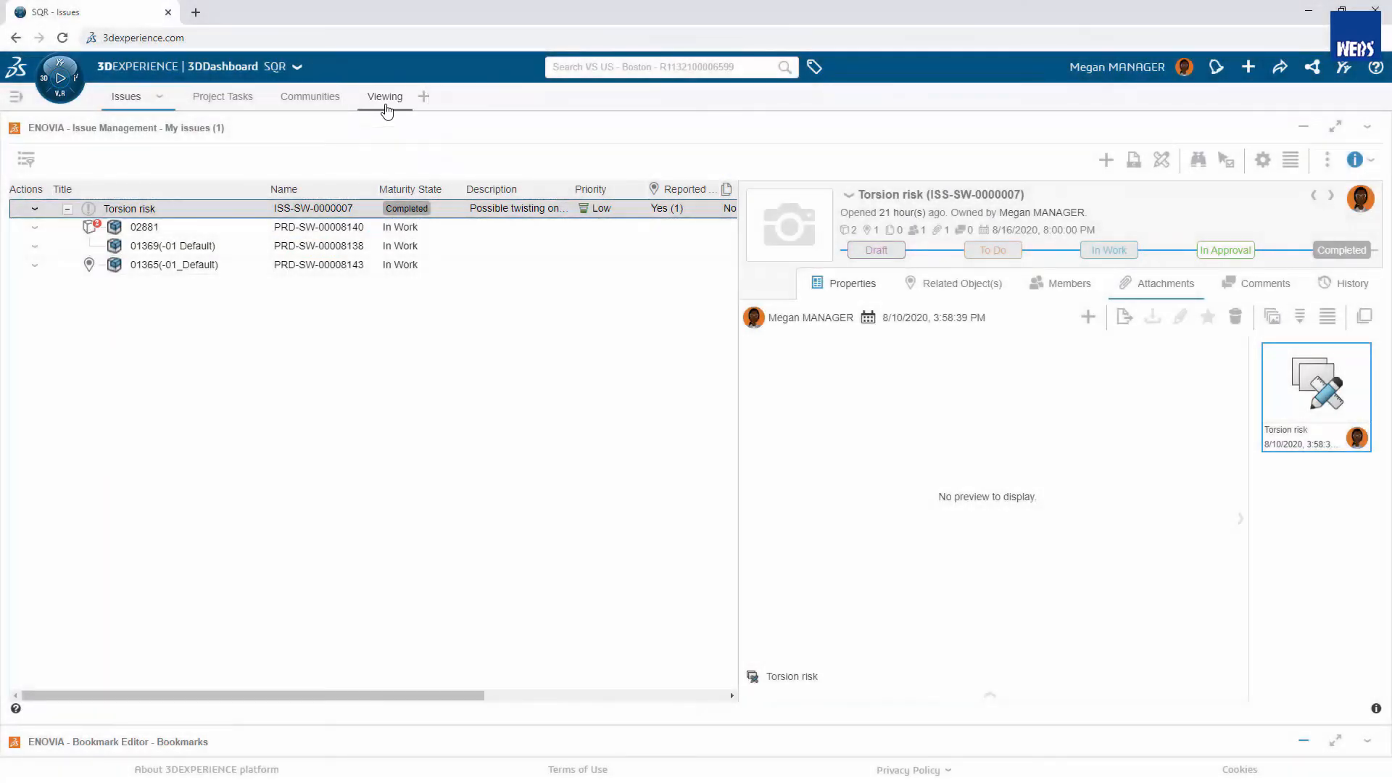
- Load drawing 01369 from the Designs bookmark into 3DPlay and inspect the sheet in the maximized viewer
left_click(385, 101)
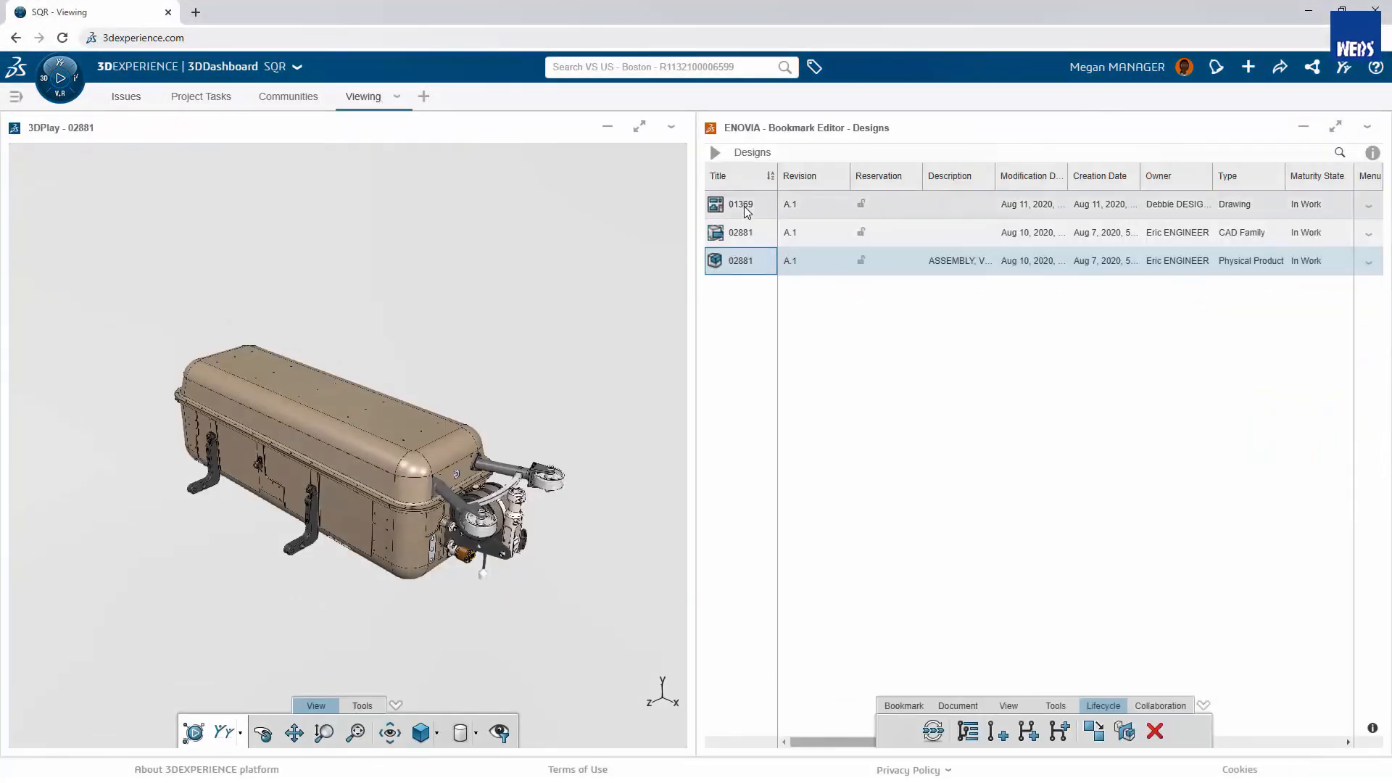
left_click_drag(747, 211, 413, 348)
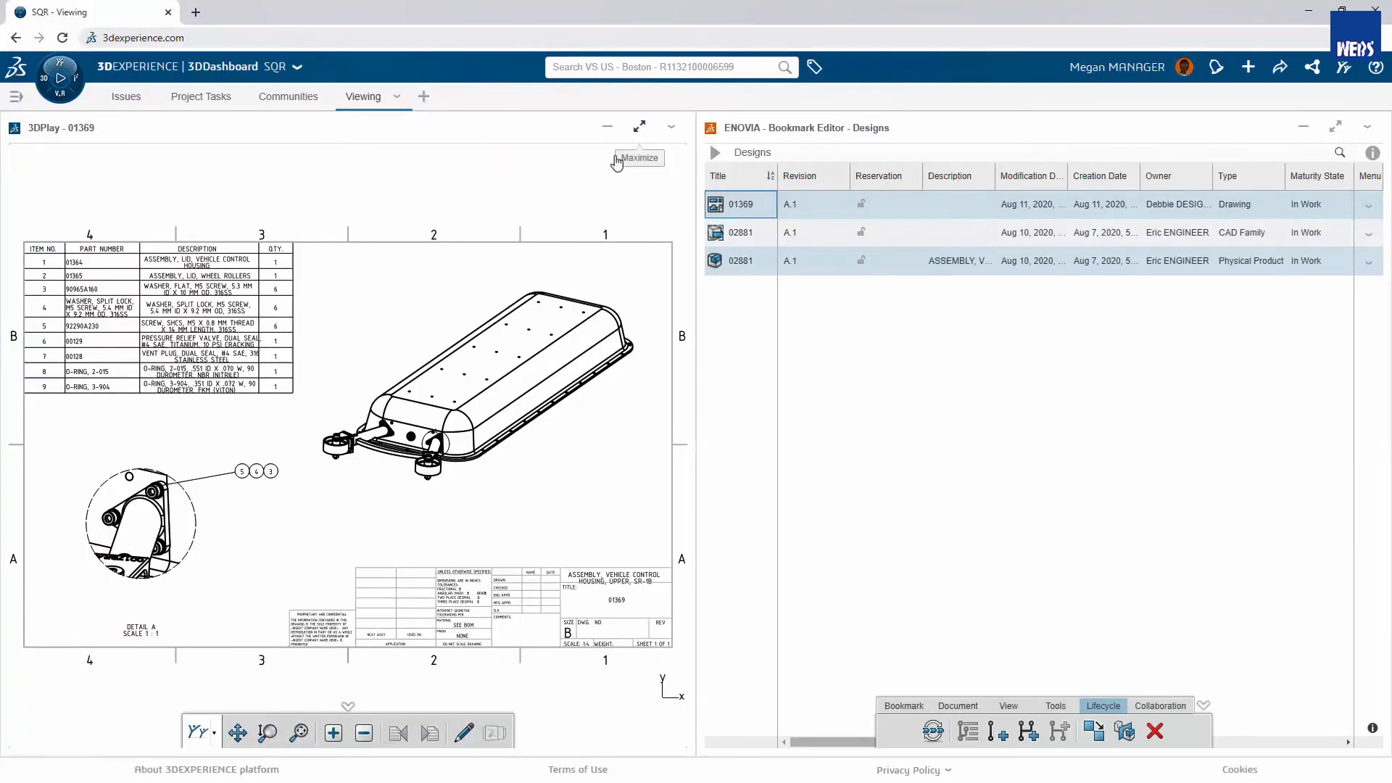
left_click(639, 128)
middle_click_drag(591, 563, 759, 450)
middle_click_drag(642, 621, 663, 387, "ctrl")
left_click(647, 758)
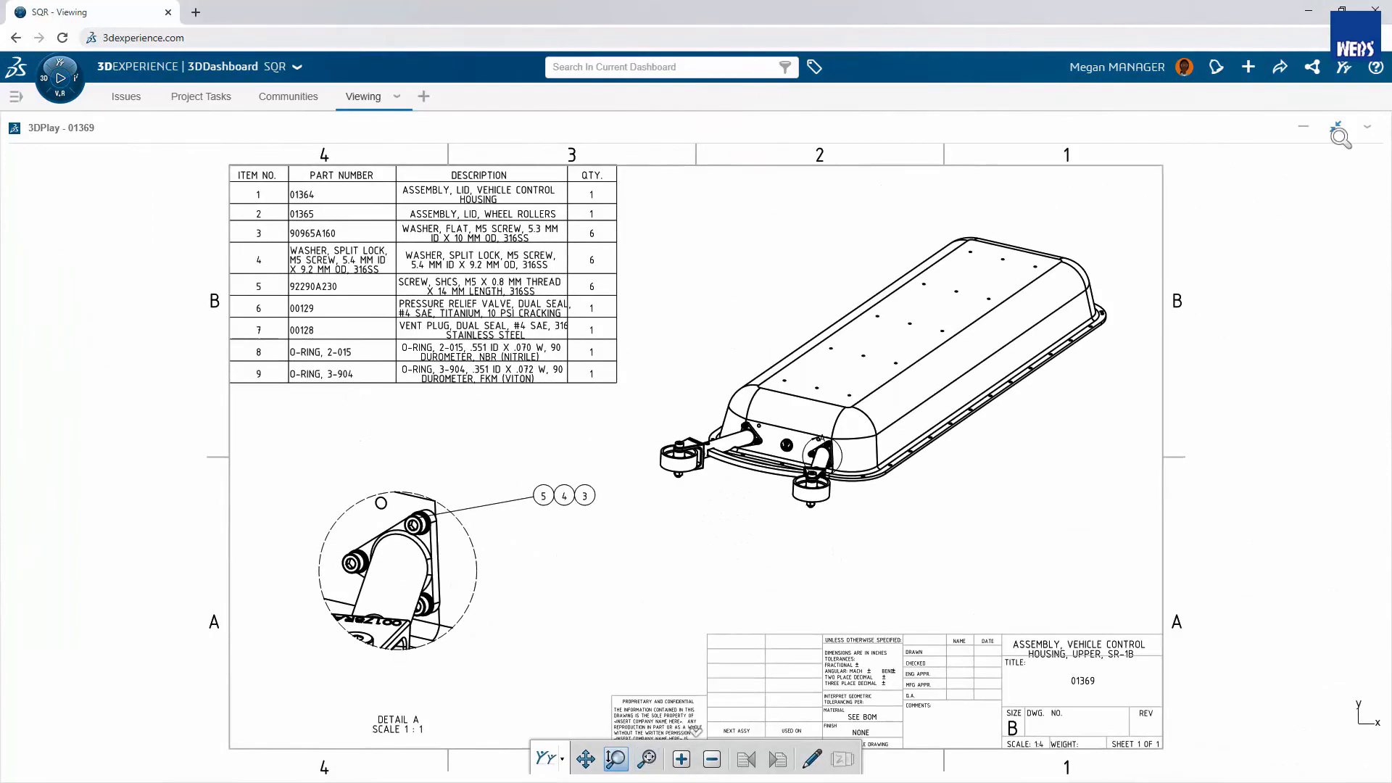
left_click(1338, 129)
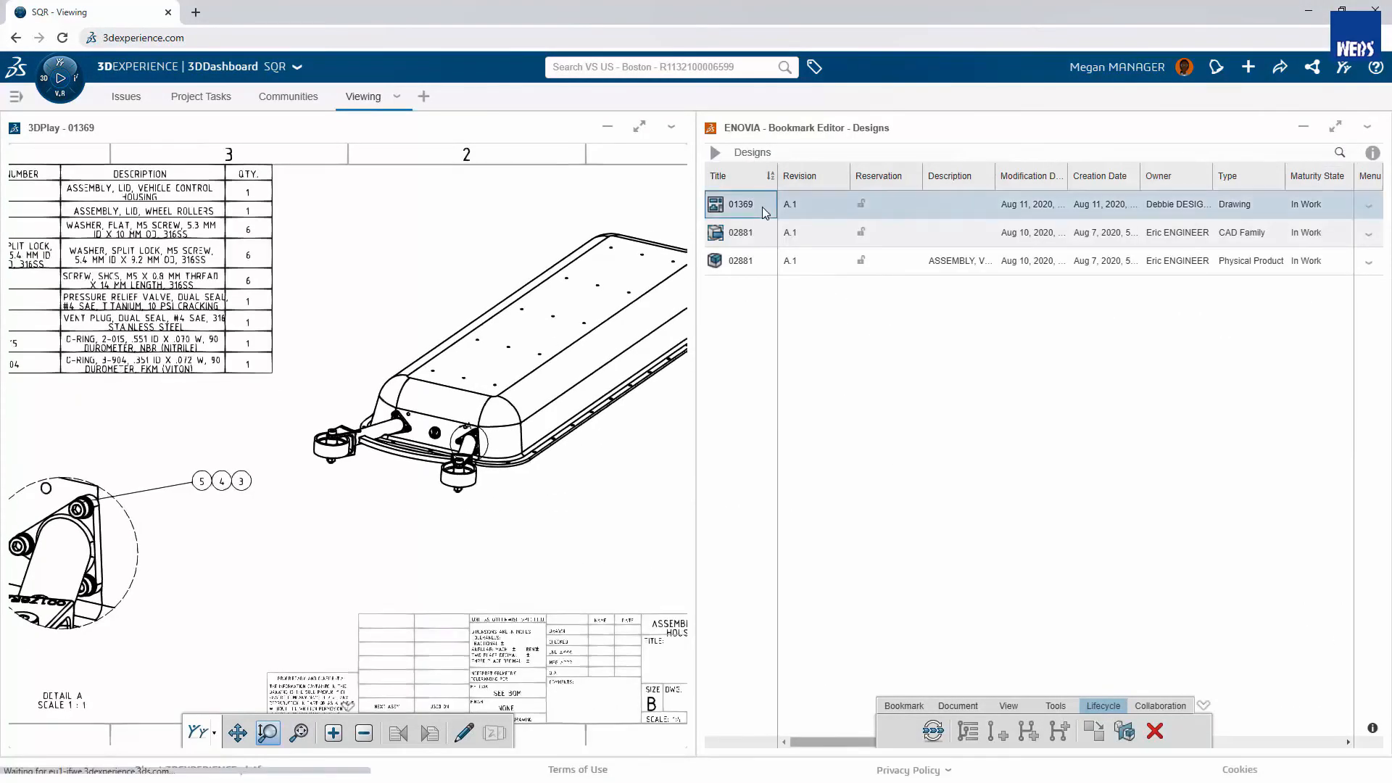
- Release drawing 01369 A.1 by changing its maturity from In Work to Released
left_click(934, 731)
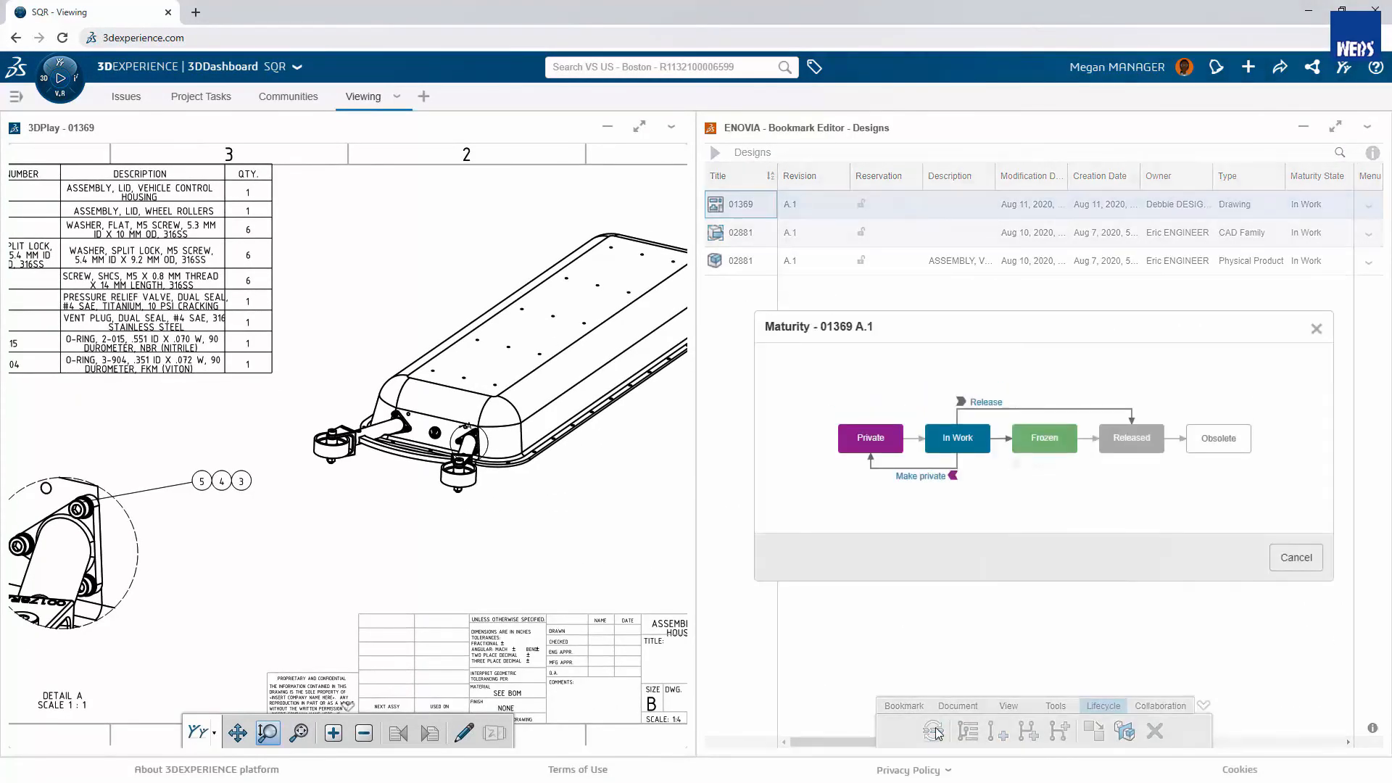
left_click(986, 402)
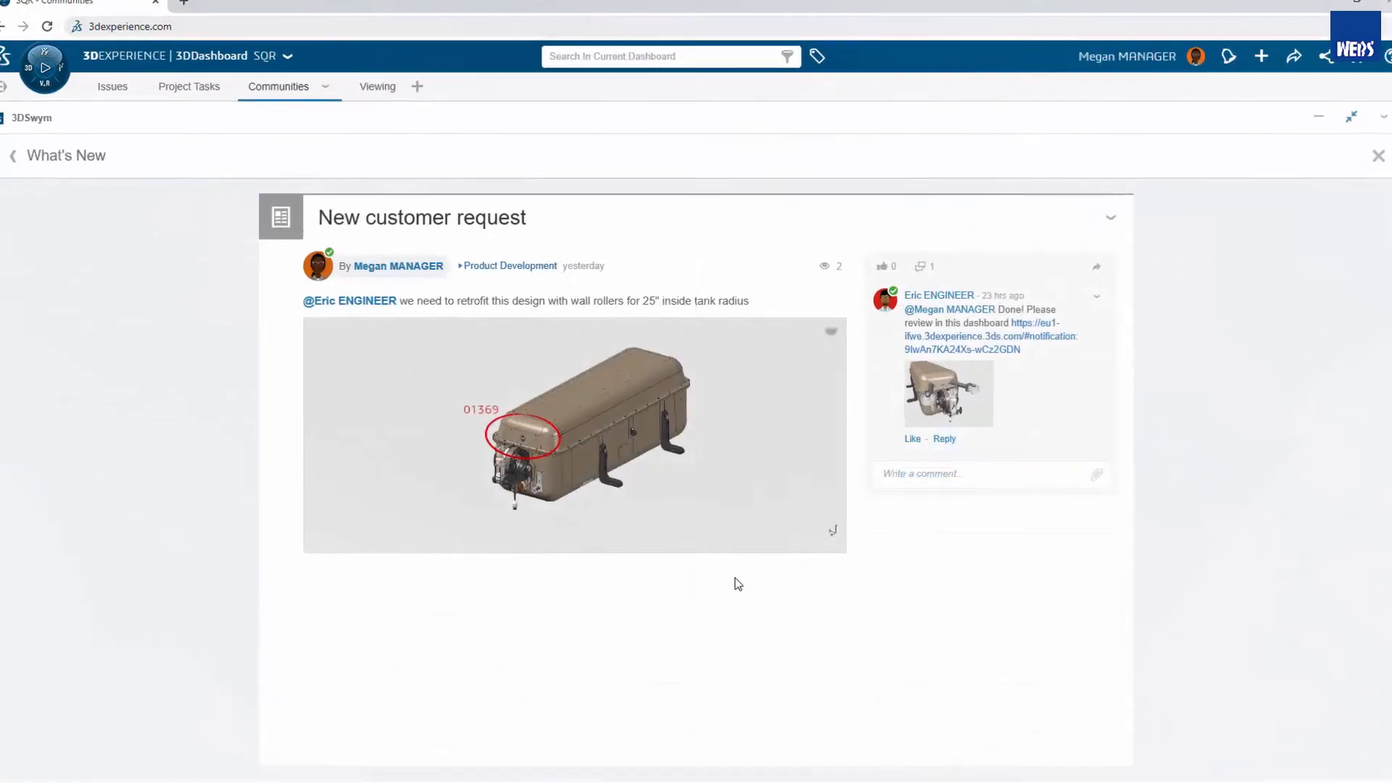
- Post the comment "Thanks everyone, I'm off to see the customer" on the New customer request post
left_click(873, 469)
type("Thanks")
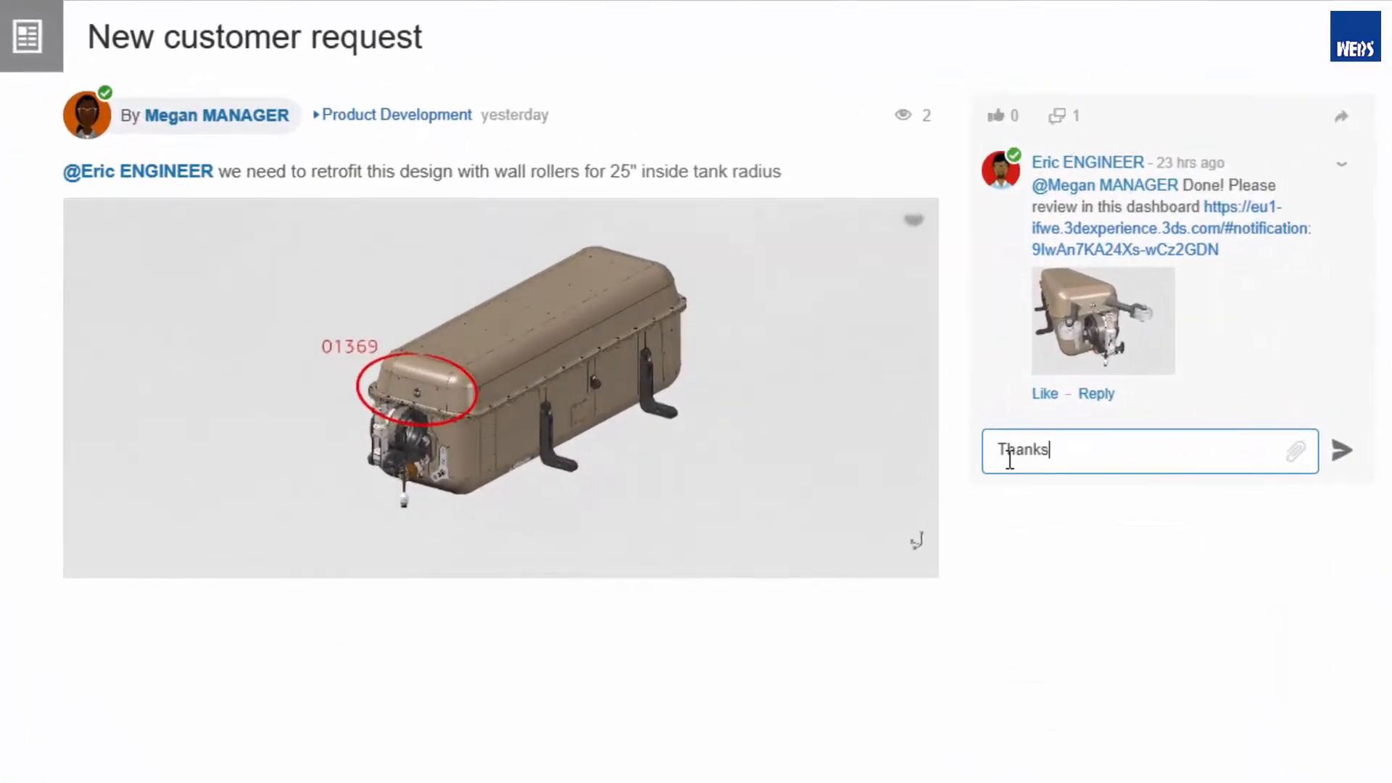
type(" everyone, I'm off to see the customer")
key("Return")
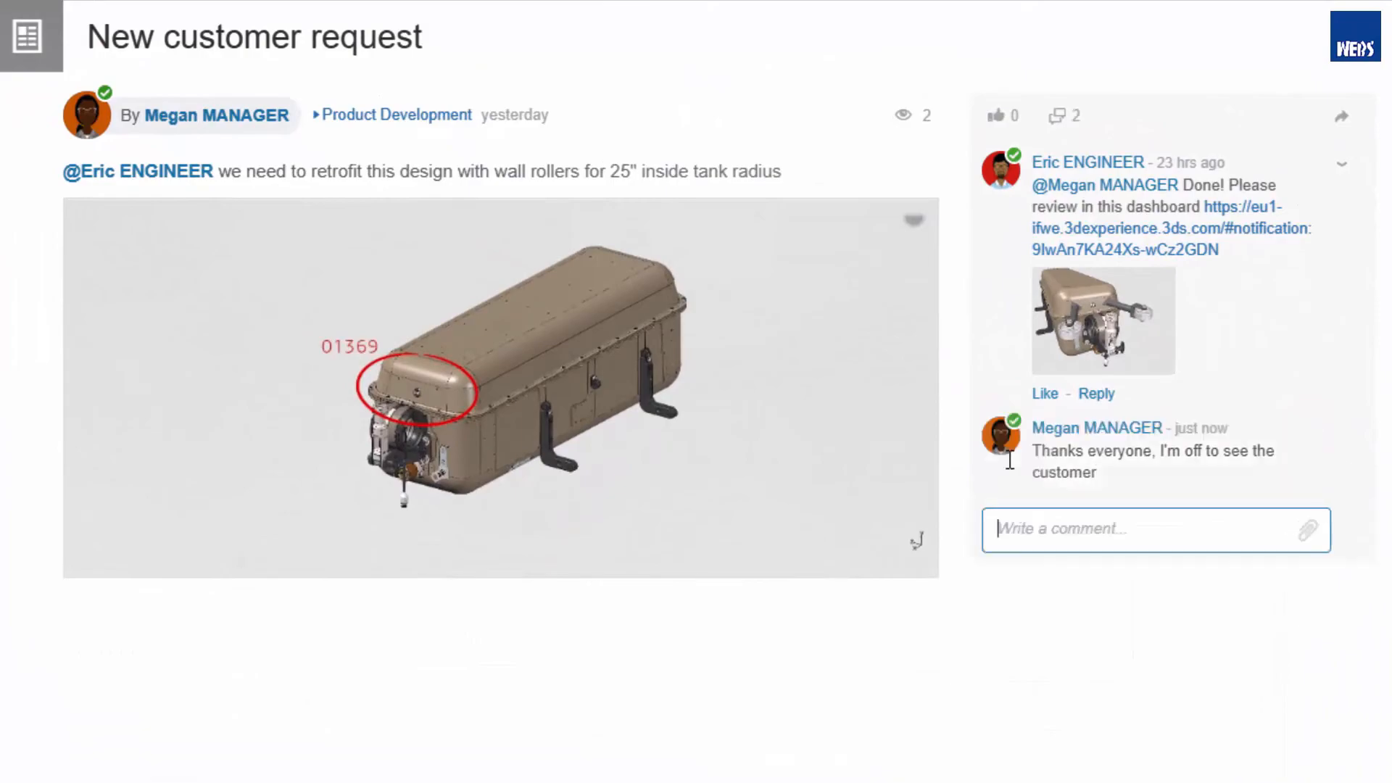